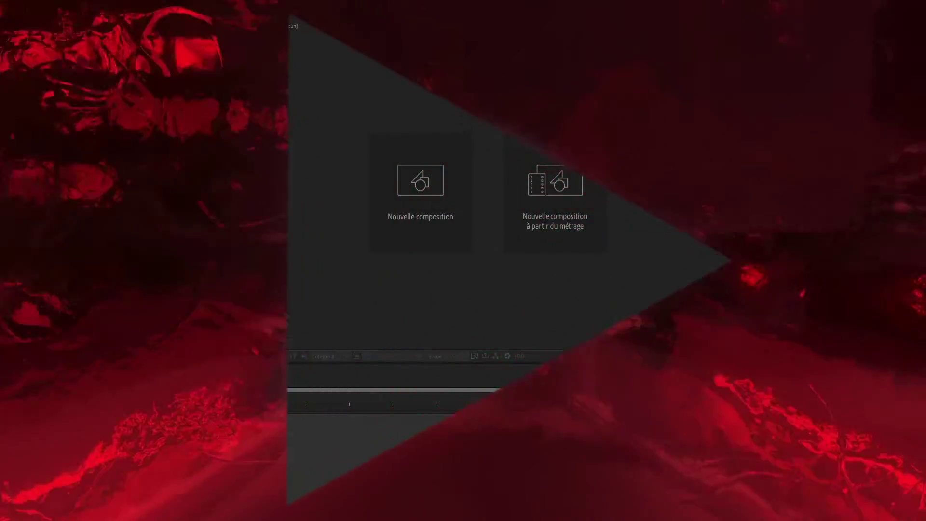
- Zoom in on the youtube.png logo in the footage viewer and bring up the Project panel context menu
{"action": "key", "text": "period"}
{"action": "key", "text": "period"}
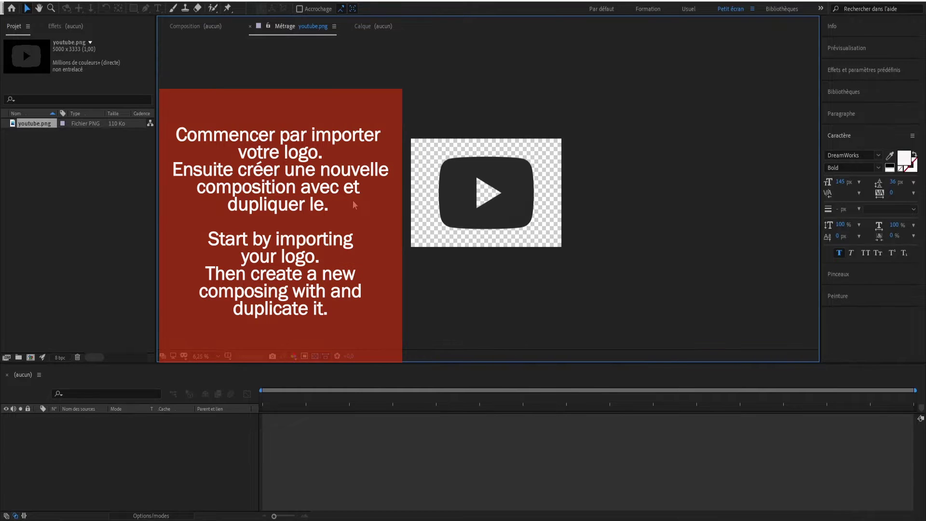
{"action": "right_click", "coordinate": [45, 143]}
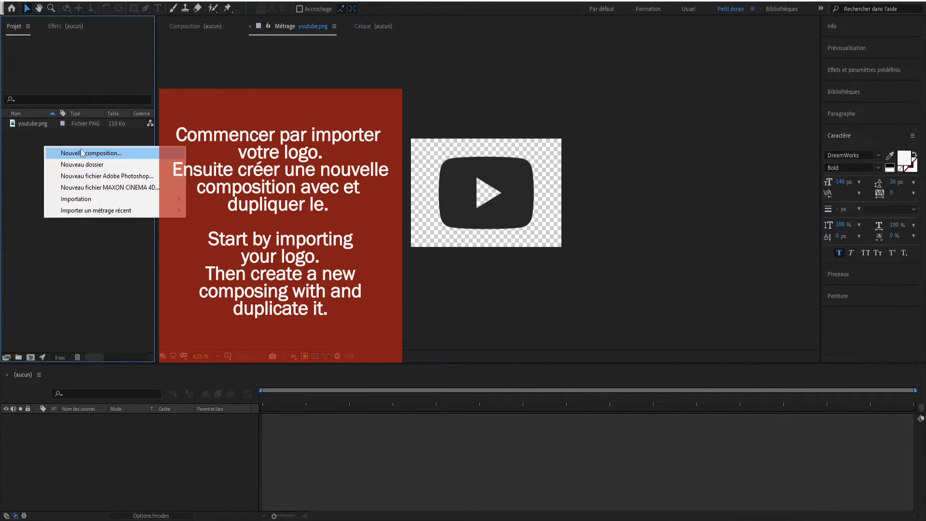
- Create a new composition named logo and place youtube.png in it
{"action": "left_click", "coordinate": [80, 148]}
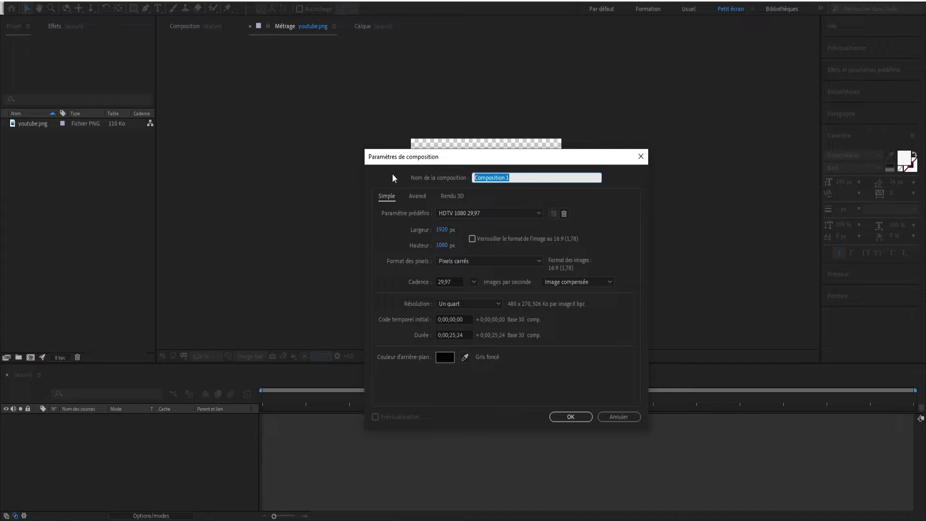
{"action": "type", "text": "logo"}
{"action": "key", "text": "Return"}
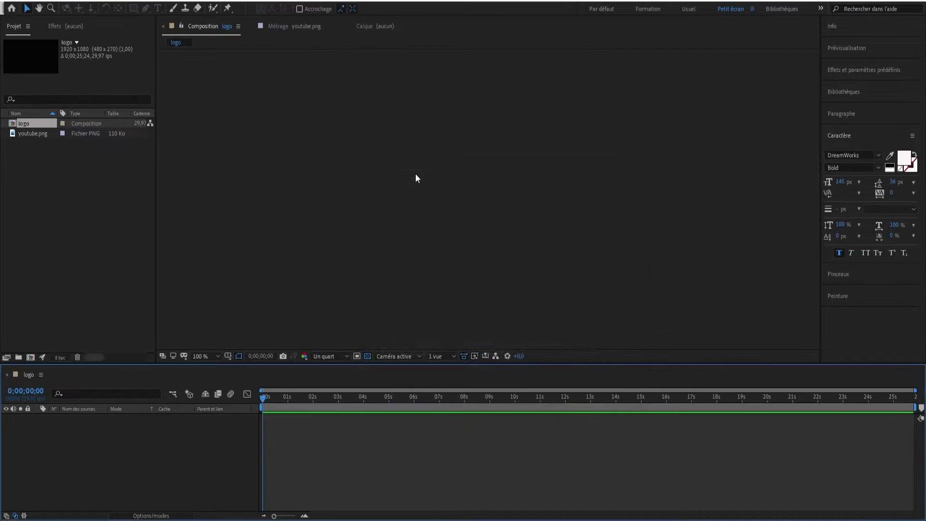
{"action": "left_click_drag", "start_coordinate": [28, 134], "coordinate": [52, 439]}
- Duplicate the youtube.png layer and scale both copies down to 26%
{"action": "scroll", "coordinate": [508, 205], "scroll_direction": "down", "scroll_amount": 6}
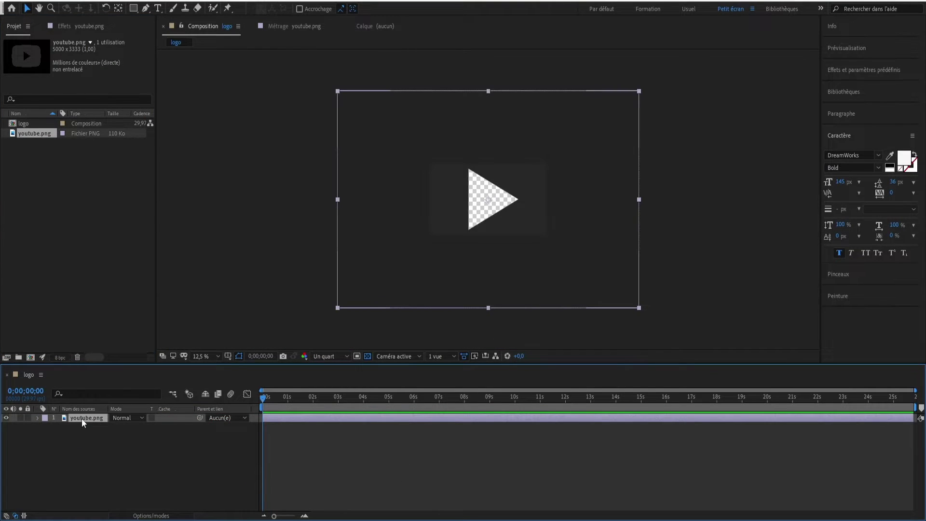
{"action": "key", "text": "ctrl+d"}
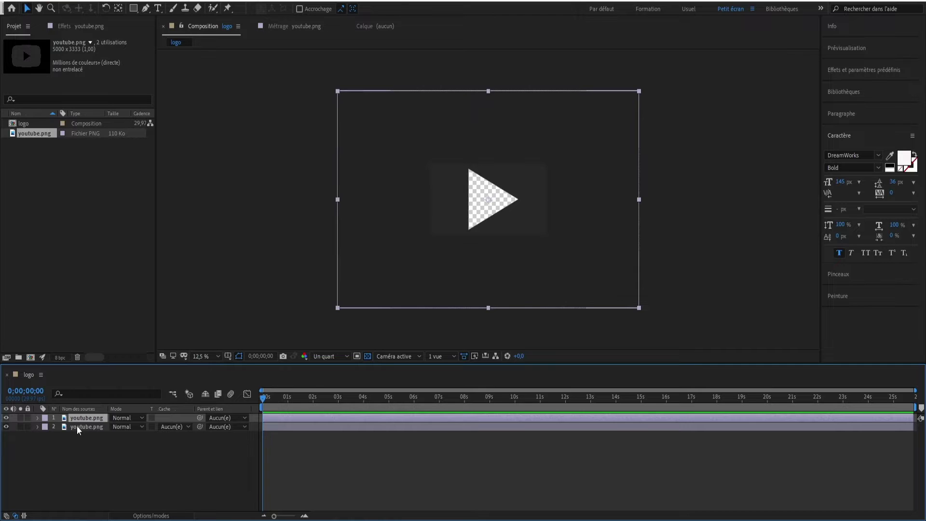
{"action": "left_click", "coordinate": [77, 427], "text": "shift"}
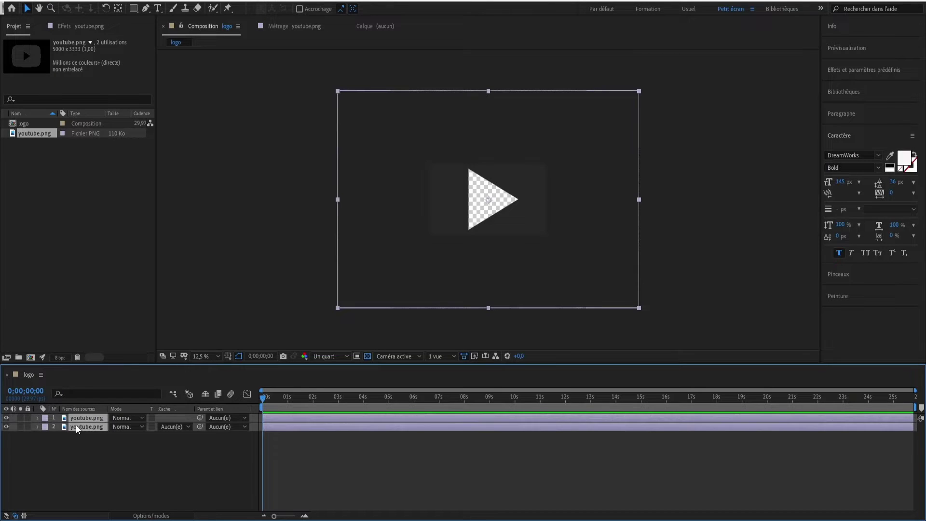
{"action": "key", "text": "s"}
{"action": "mouse_move", "coordinate": [123, 428]}
{"action": "left_mouse_down"}
{"action": "mouse_move", "coordinate": [107, 430]}
{"action": "mouse_move", "coordinate": [116, 463]}
{"action": "left_mouse_up"}
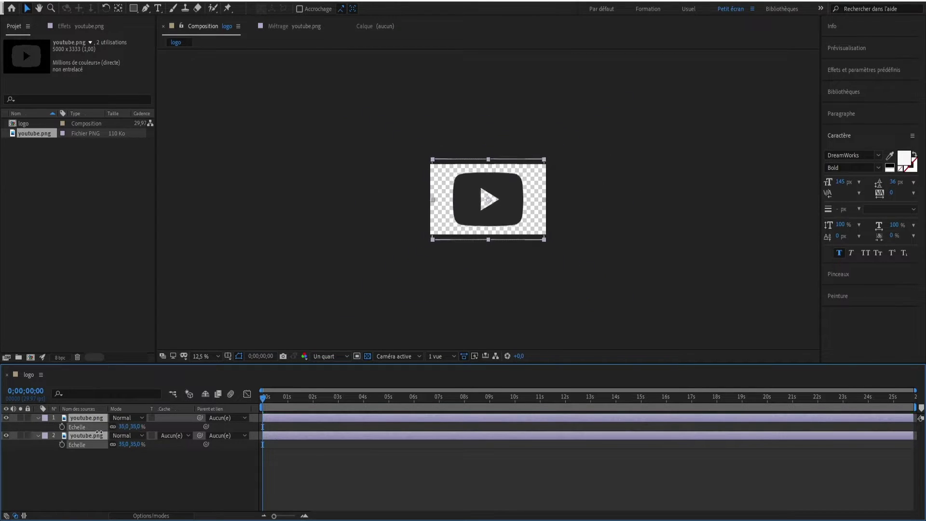
{"action": "left_click", "coordinate": [139, 490]}
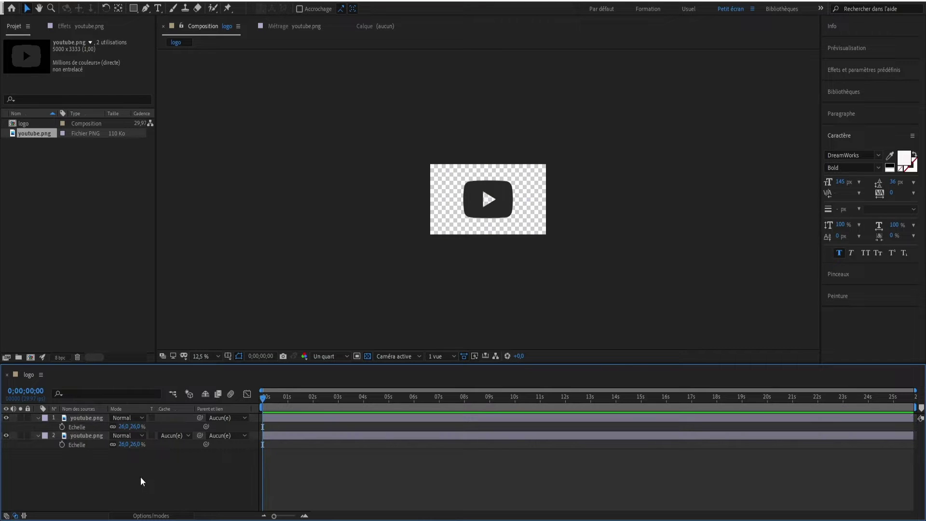
{"action": "left_click", "coordinate": [88, 419]}
- Add a black 1920x1080 solid named fragmentation through Calque > Nouveau > Solide
{"action": "left_click", "coordinate": [118, 1]}
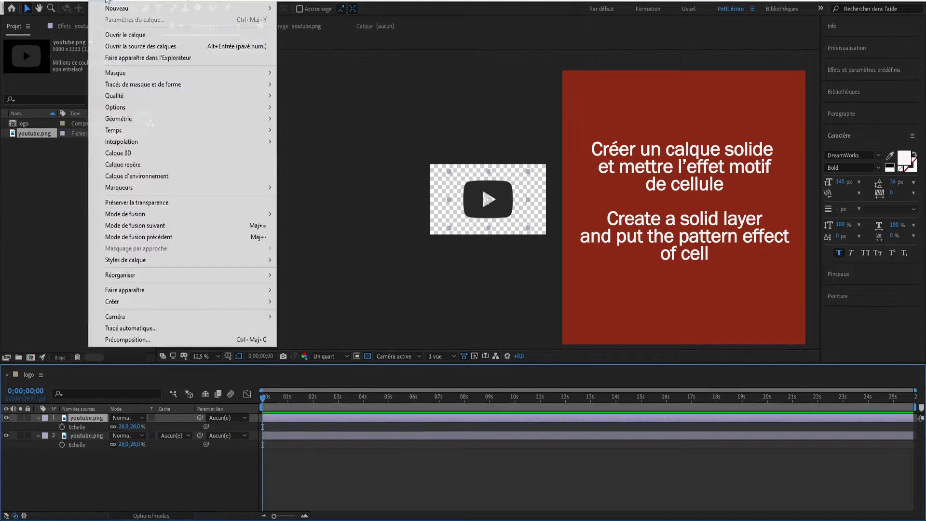
{"action": "mouse_move", "coordinate": [193, 8]}
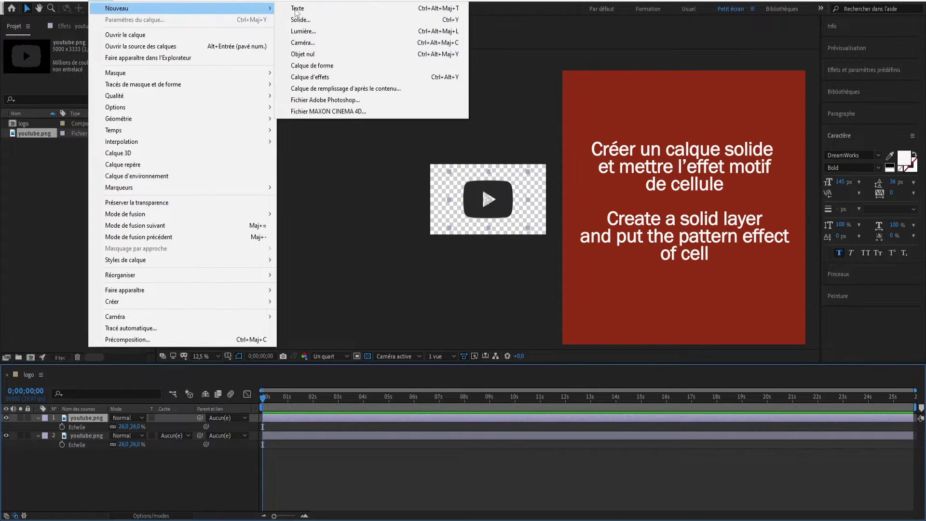
{"action": "left_click", "coordinate": [343, 20]}
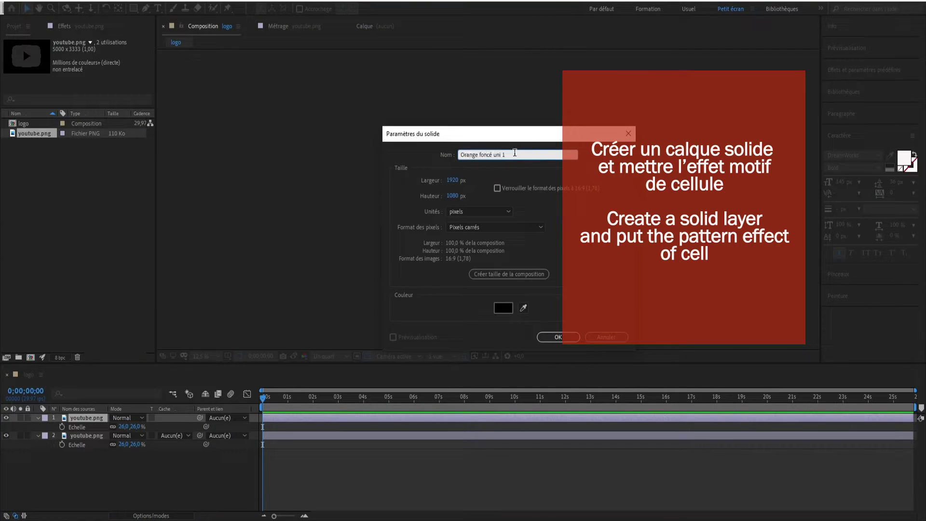
{"action": "type", "text": "fi"}
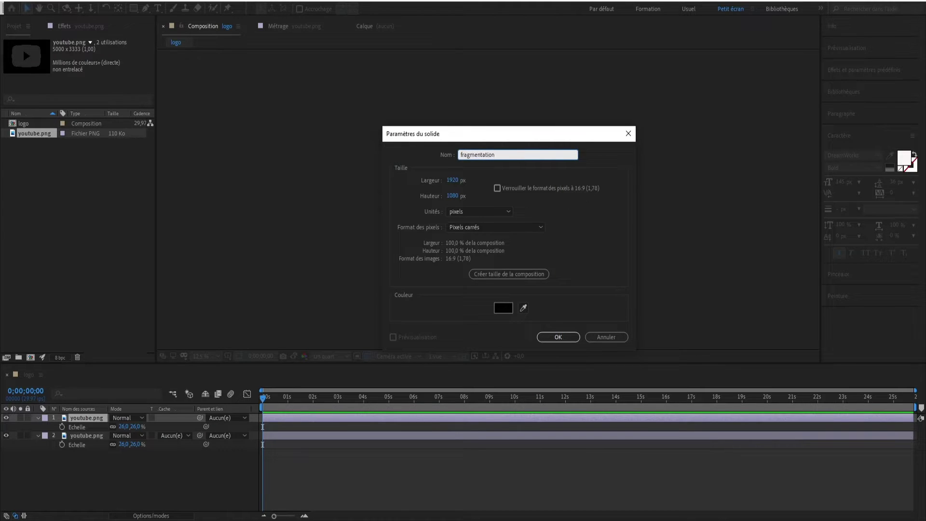
{"action": "key", "text": "Return"}
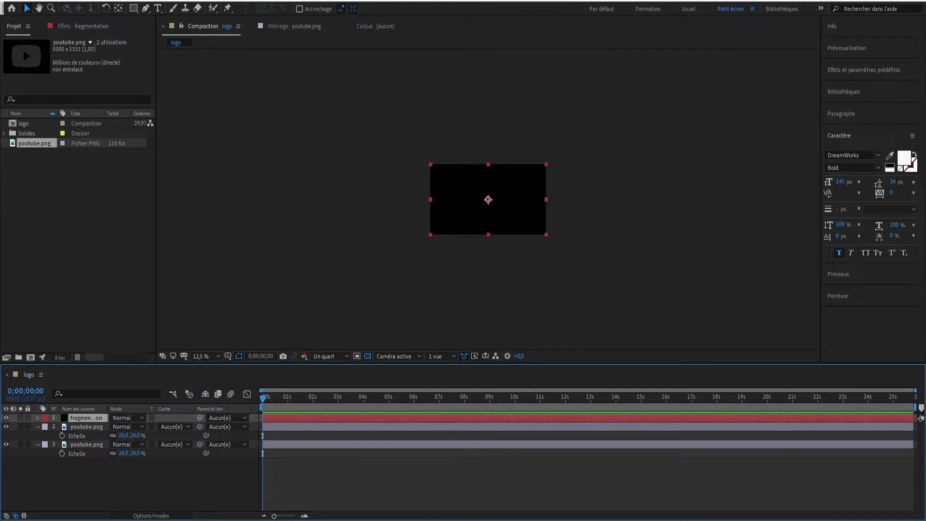
{"action": "left_click", "coordinate": [107, 2]}
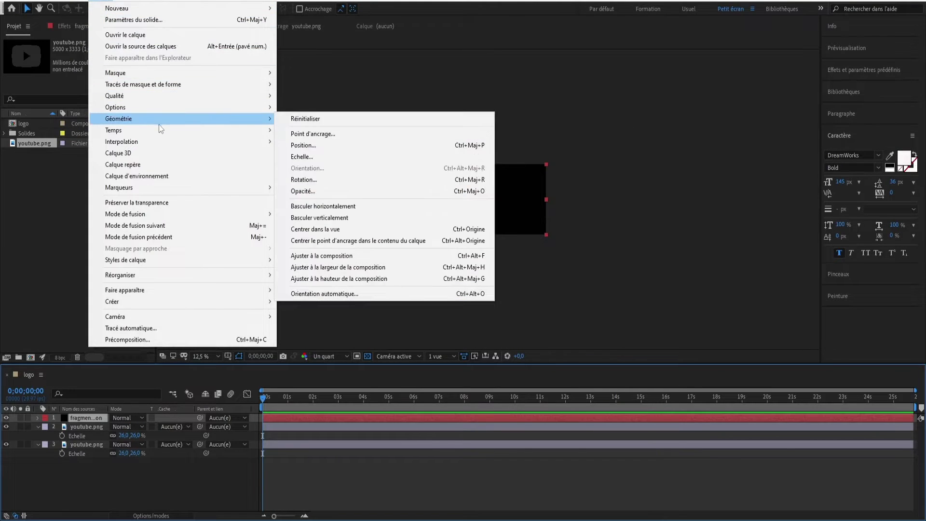
- Apply Motif cellule set to Cristaux HQ with contrast 600, and hide the bottom youtube.png layer
{"action": "mouse_move", "coordinate": [147, 141]}
{"action": "mouse_move", "coordinate": [123, 3]}
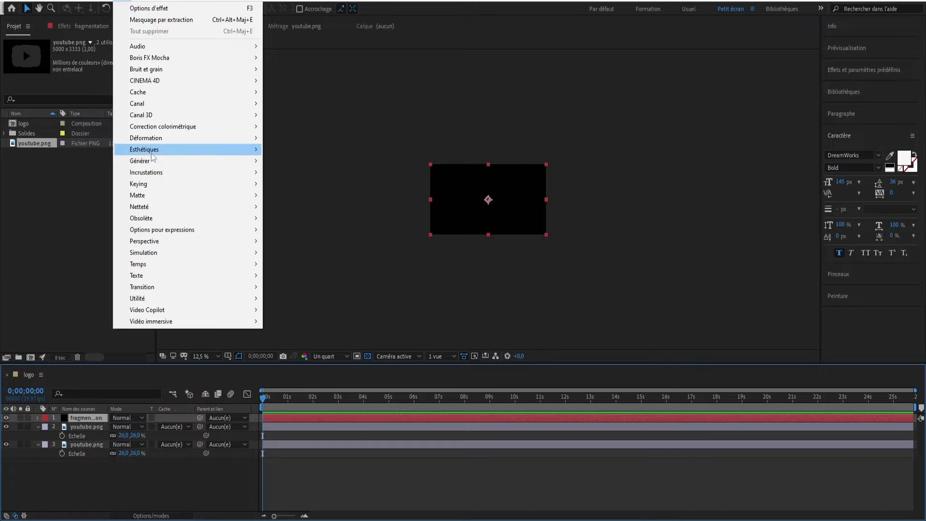
{"action": "mouse_move", "coordinate": [152, 163]}
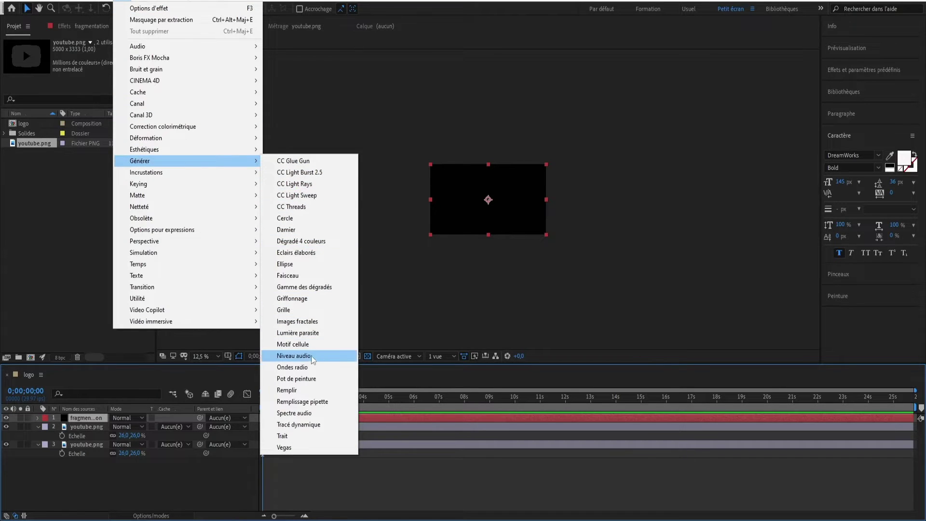
{"action": "left_click", "coordinate": [293, 344]}
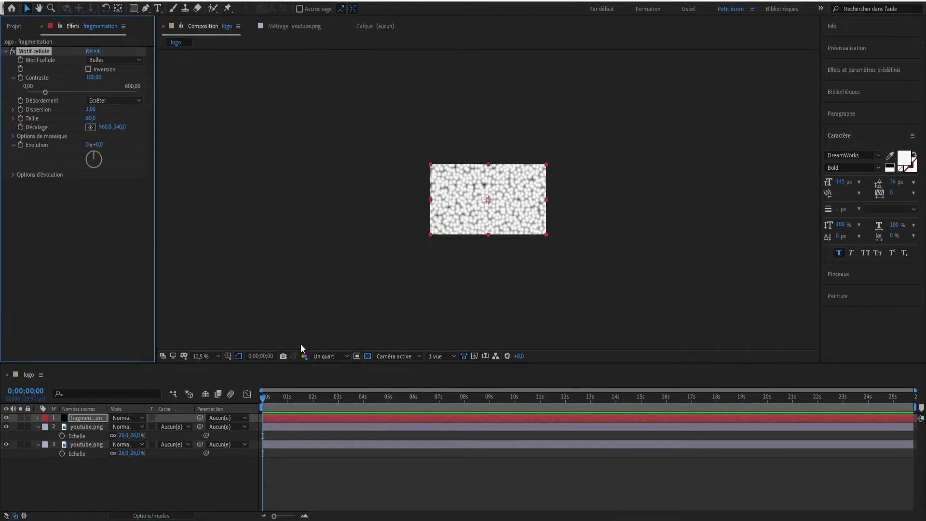
{"action": "scroll", "coordinate": [461, 208], "scroll_direction": "up", "scroll_amount": 3}
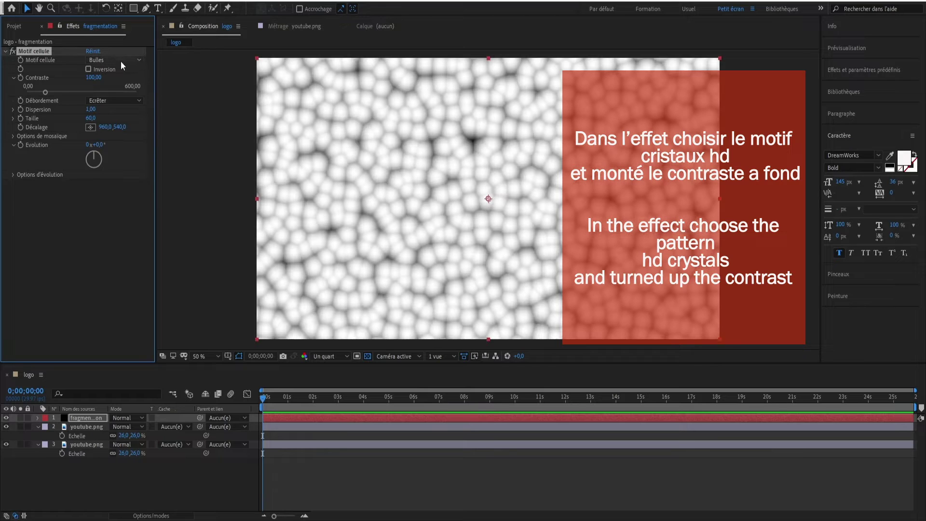
{"action": "left_click", "coordinate": [121, 61]}
{"action": "left_click", "coordinate": [130, 143]}
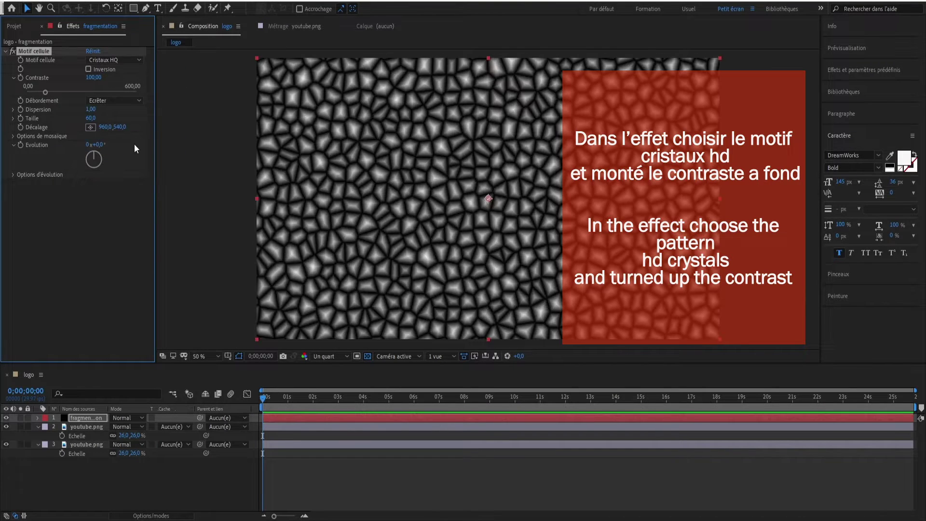
{"action": "left_click_drag", "start_coordinate": [46, 91], "coordinate": [144, 100]}
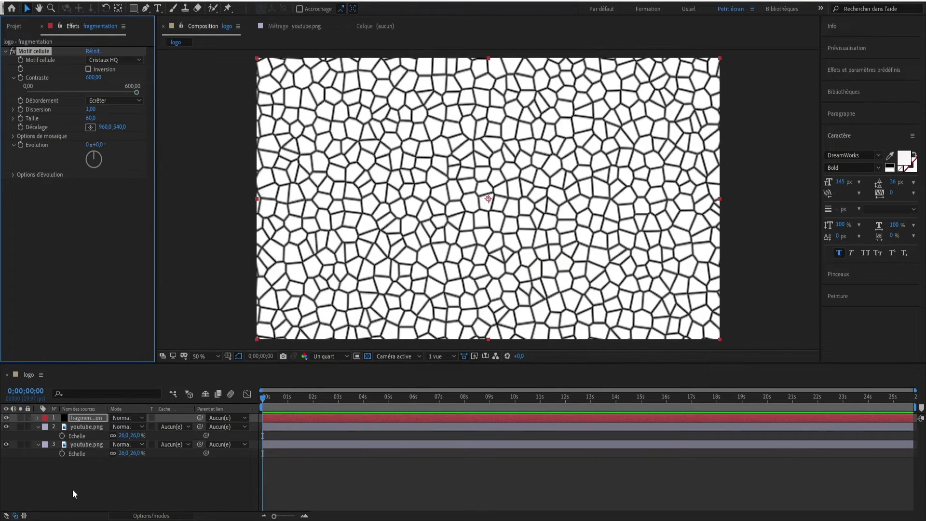
{"action": "left_click", "coordinate": [6, 444]}
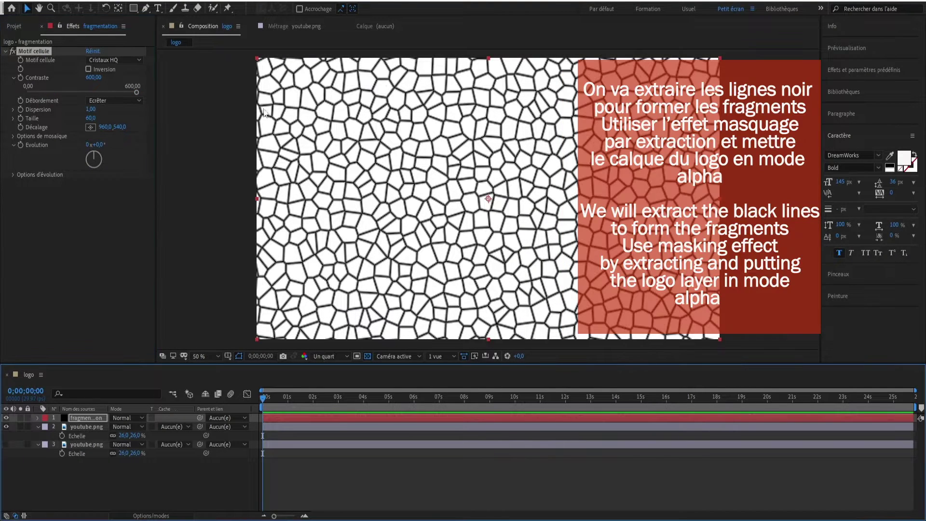
- Apply Masquage par extraction with black point 183 and set the logo's matte to Alpha fragmentation
{"action": "left_click", "coordinate": [136, 4]}
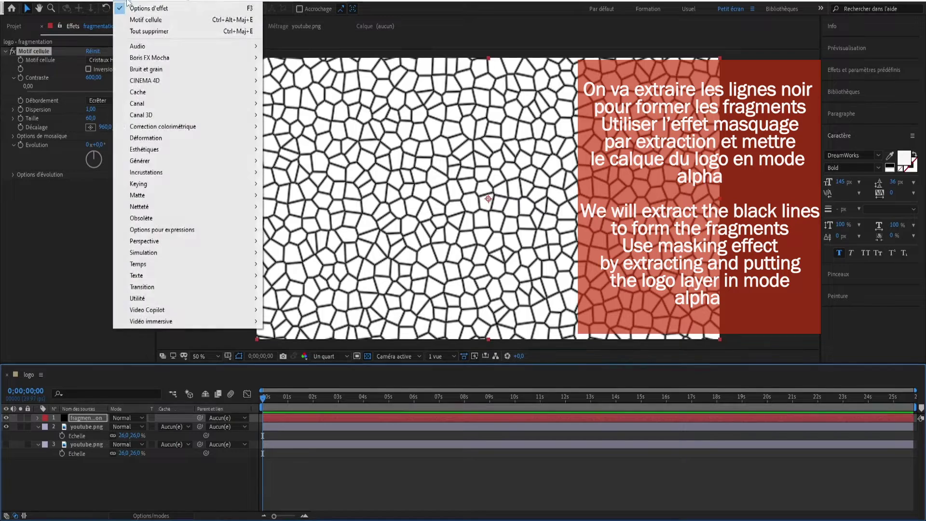
{"action": "mouse_move", "coordinate": [162, 202]}
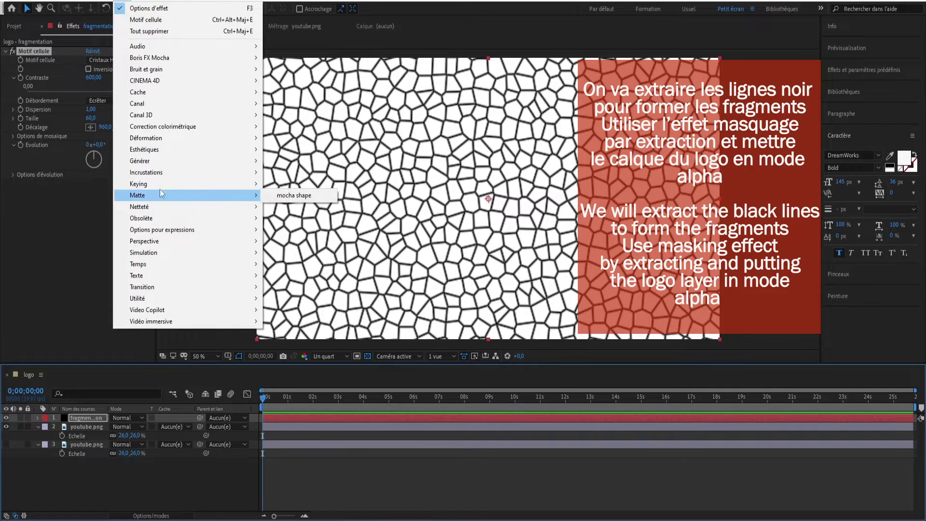
{"action": "mouse_move", "coordinate": [157, 174]}
{"action": "left_click", "coordinate": [338, 254]}
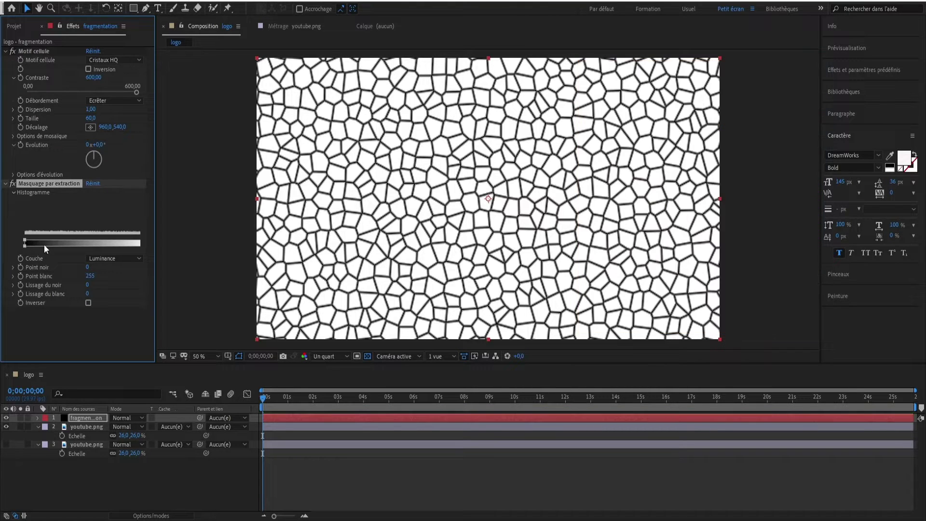
{"action": "left_click_drag", "start_coordinate": [24, 239], "coordinate": [112, 242]}
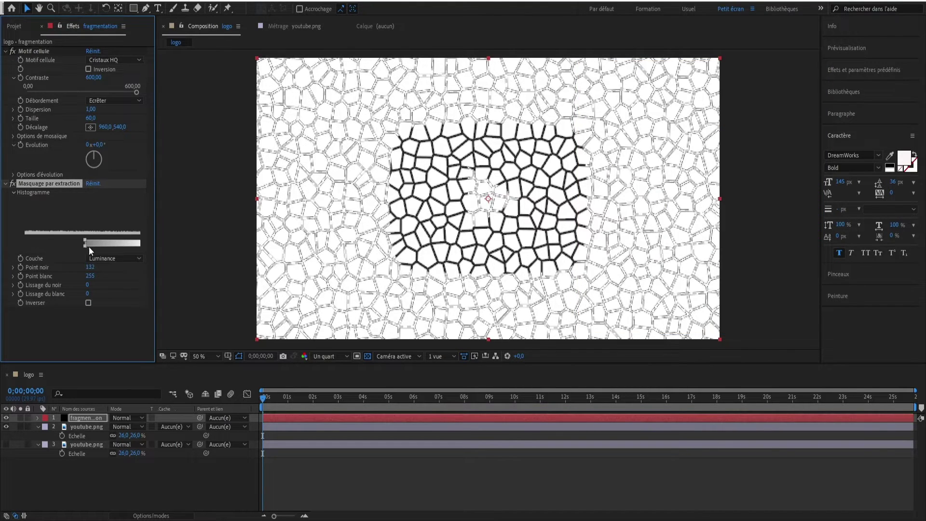
{"action": "left_click", "coordinate": [174, 427]}
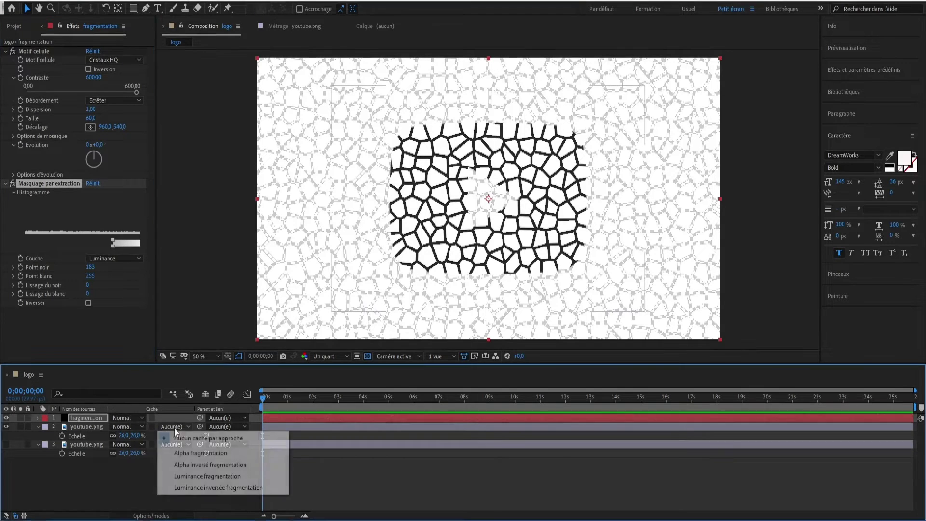
{"action": "left_click", "coordinate": [204, 451]}
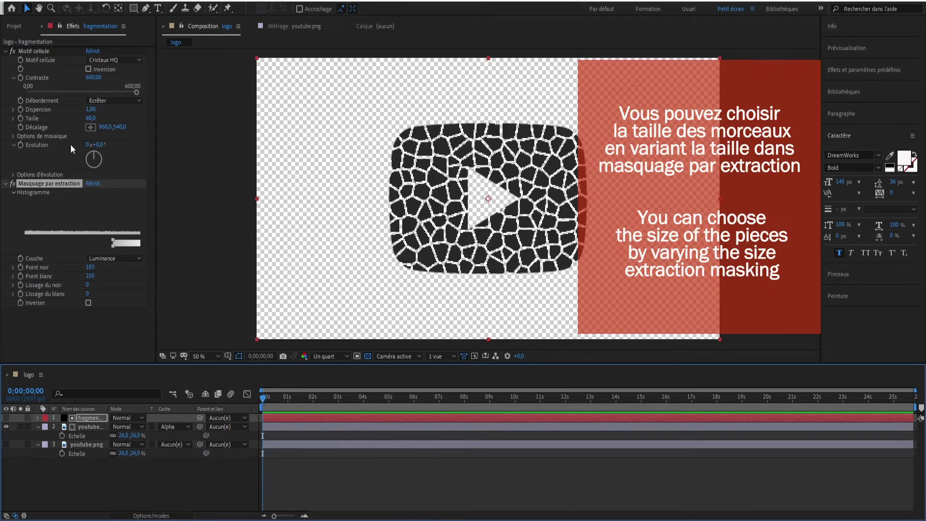
- Lower the Motif cellule Taille from 60 to about 30, checking at 200% zoom then 50%
{"action": "left_click", "coordinate": [88, 118]}
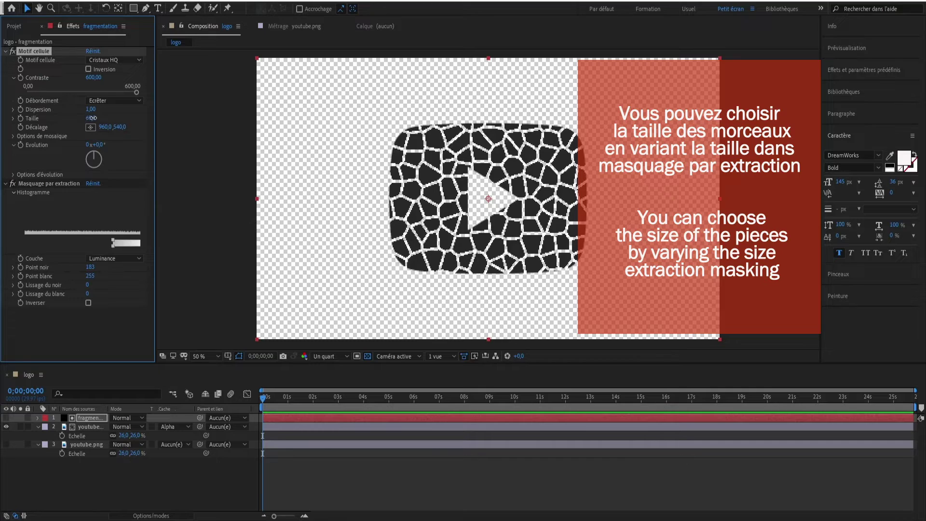
{"action": "left_click_drag", "start_coordinate": [87, 119], "coordinate": [84, 123]}
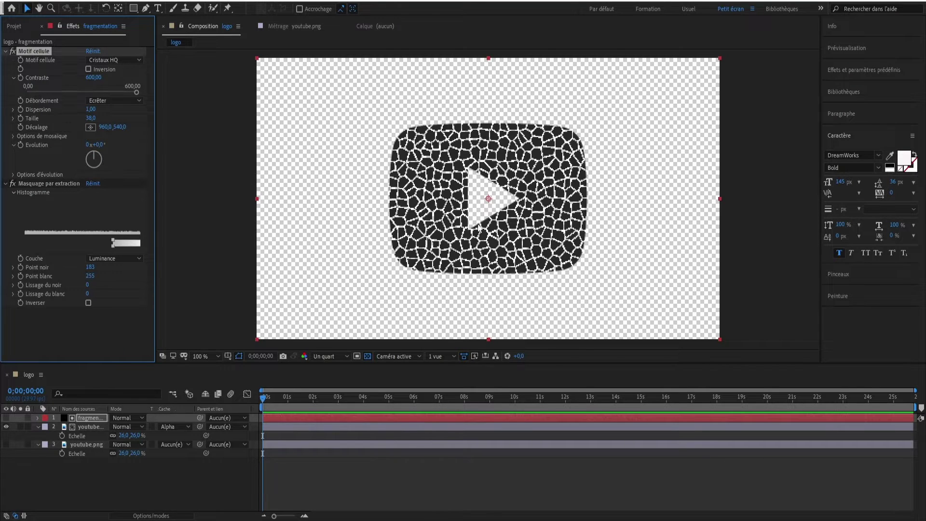
{"action": "key", "text": "period"}
{"action": "key", "text": "period"}
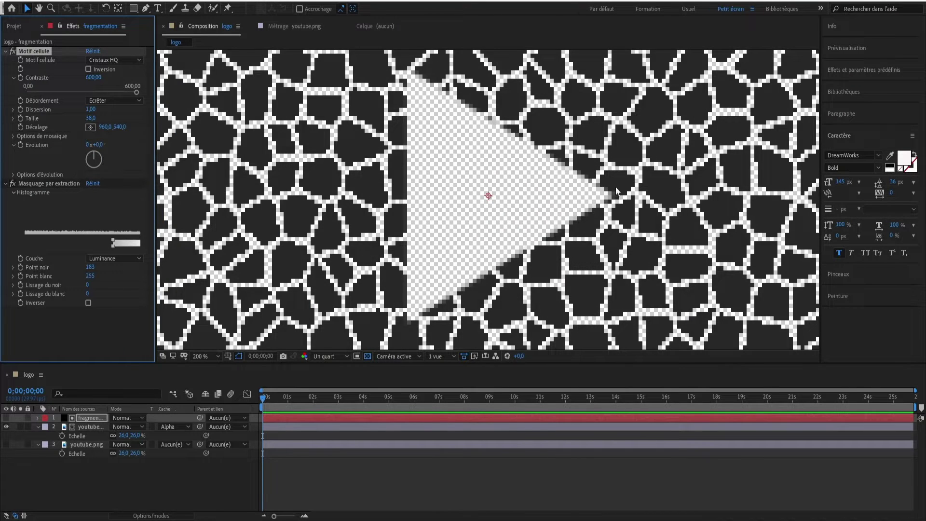
{"action": "key", "text": "comma"}
{"action": "key", "text": "comma"}
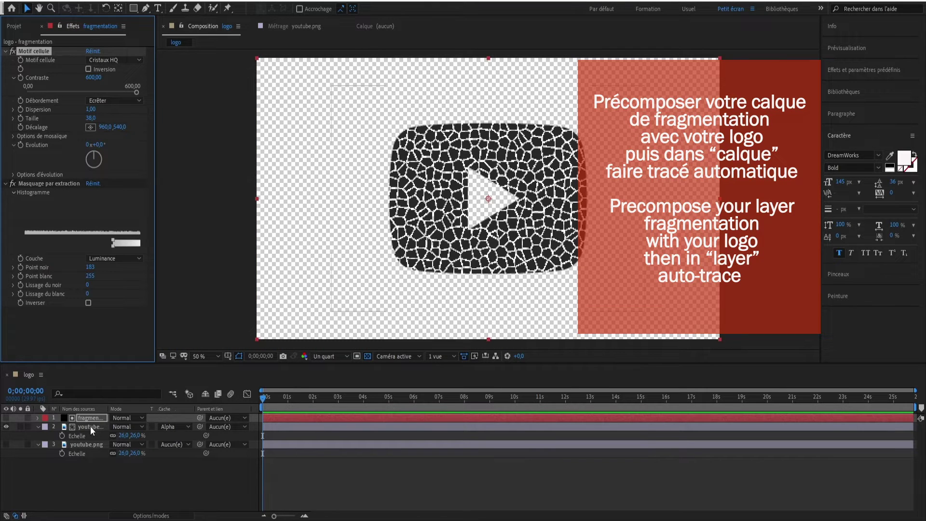
- Select the fragmentation and youtube.png layers and precompose them as ytfrag
{"action": "left_click", "coordinate": [91, 426]}
{"action": "left_click", "coordinate": [88, 419], "text": "ctrl"}
{"action": "right_click", "coordinate": [88, 418]}
{"action": "left_click", "coordinate": [145, 361]}
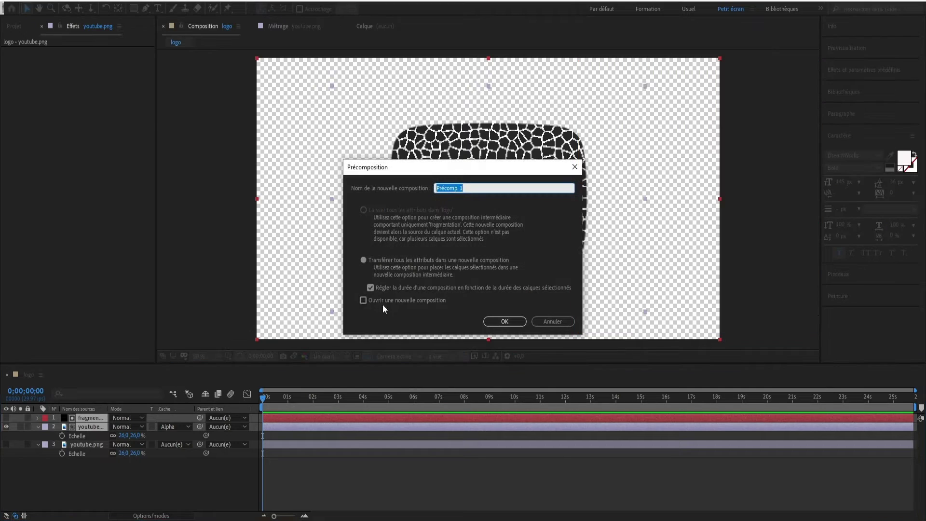
{"action": "type", "text": "ytfrag"}
{"action": "key", "text": "Return"}
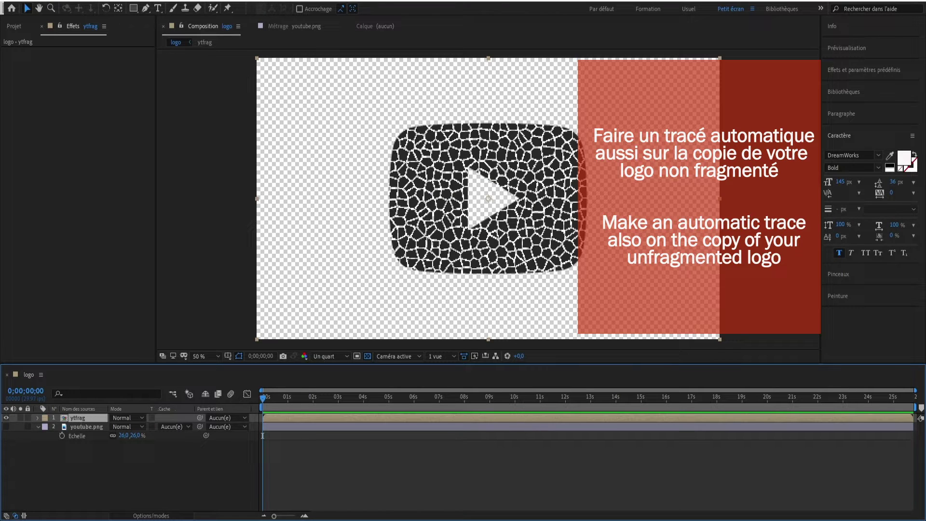
{"action": "left_click", "coordinate": [119, 2]}
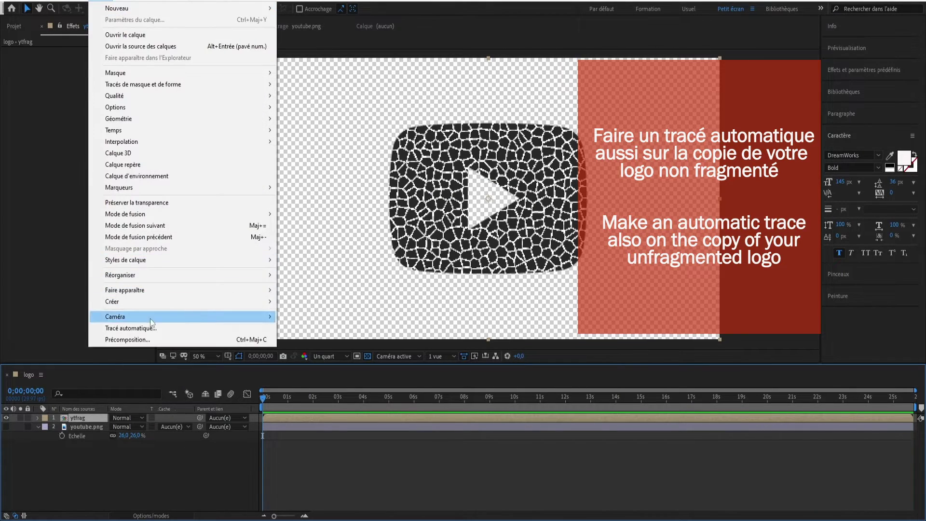
- Auto-trace the ytfrag layer, hide it and its traced layer, and show the plain youtube.png logo
{"action": "left_click", "coordinate": [153, 332]}
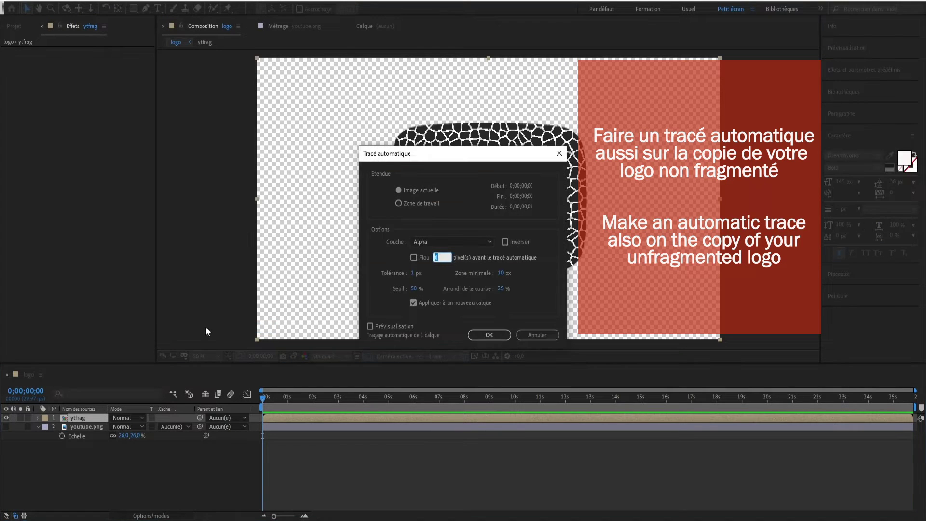
{"action": "left_click", "coordinate": [488, 334]}
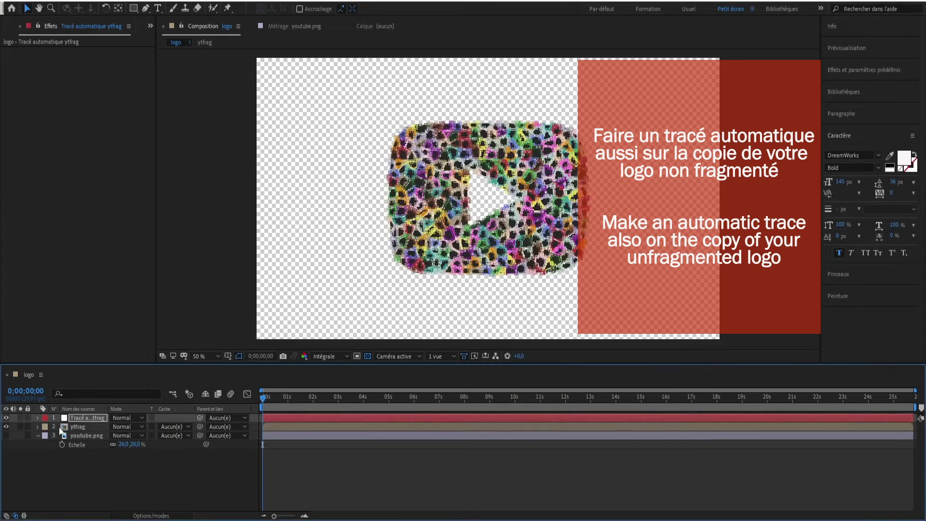
{"action": "left_click", "coordinate": [6, 426]}
{"action": "left_click", "coordinate": [89, 435]}
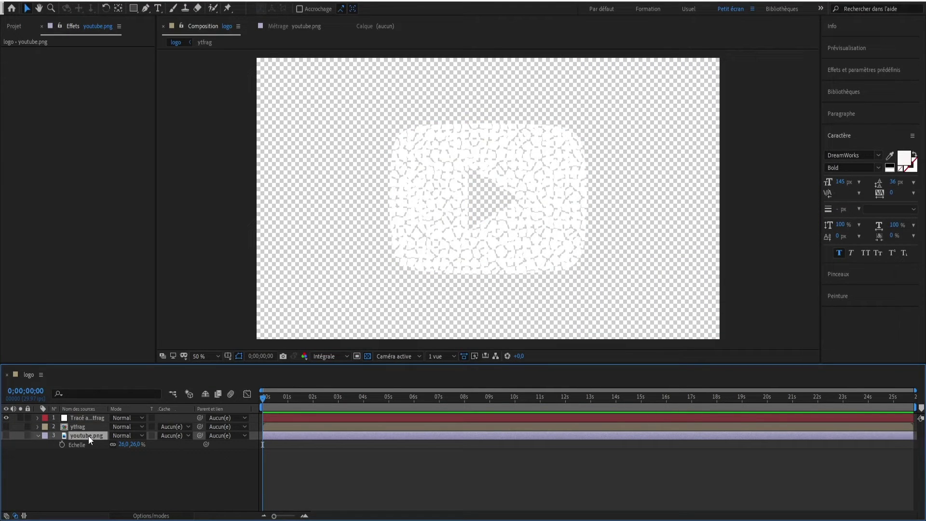
{"action": "left_click", "coordinate": [6, 417]}
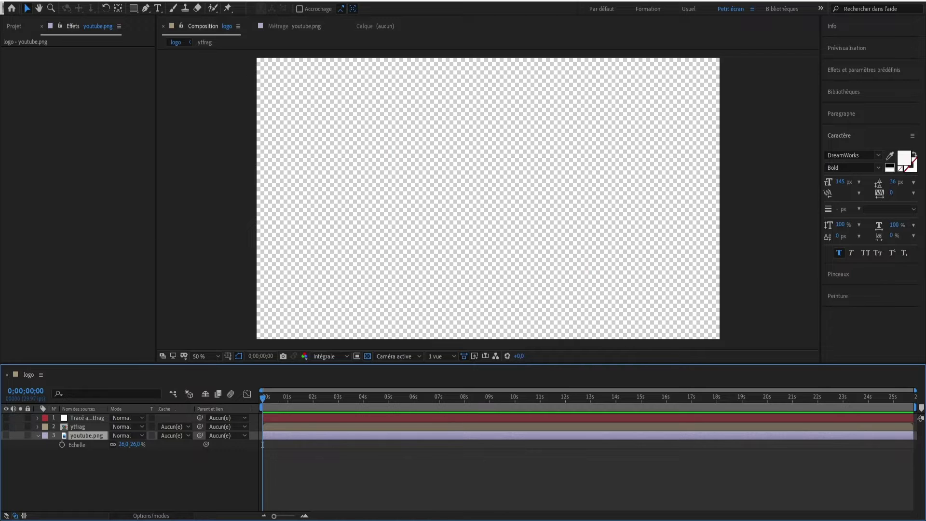
{"action": "left_click", "coordinate": [6, 435]}
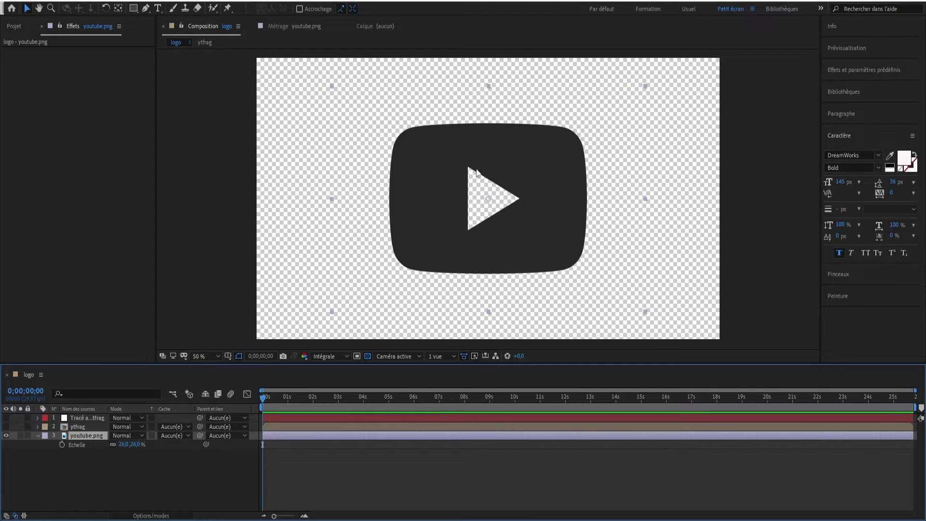
- Auto-trace the youtube.png logo and hide the resulting traced layer
{"action": "left_click", "coordinate": [98, 1]}
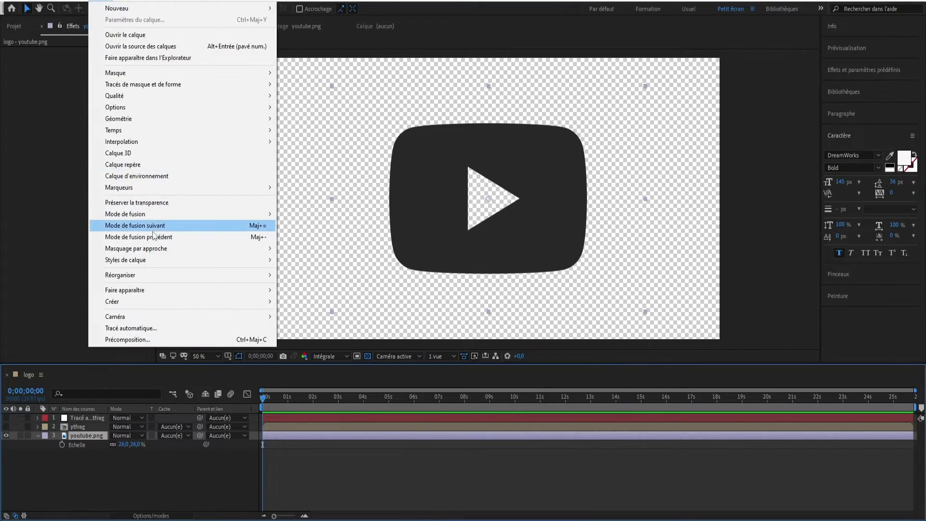
{"action": "left_click", "coordinate": [150, 328]}
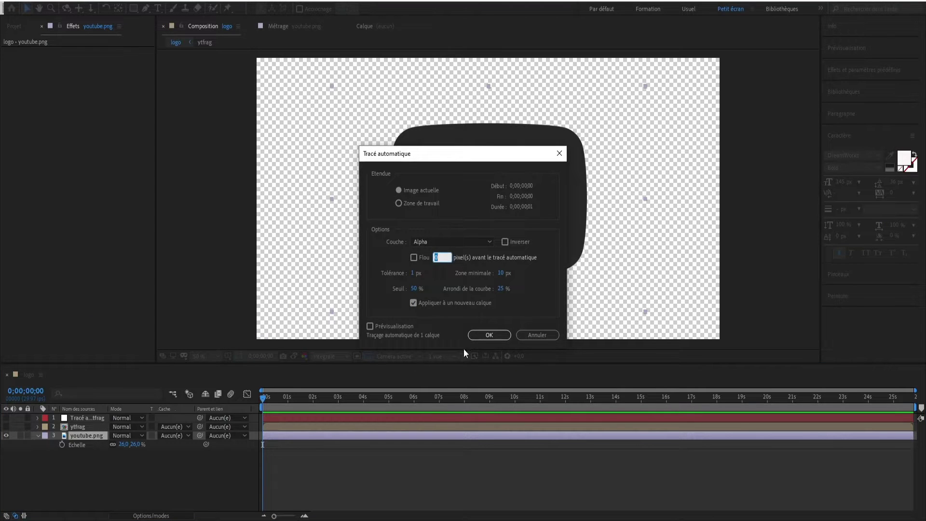
{"action": "left_click", "coordinate": [489, 335]}
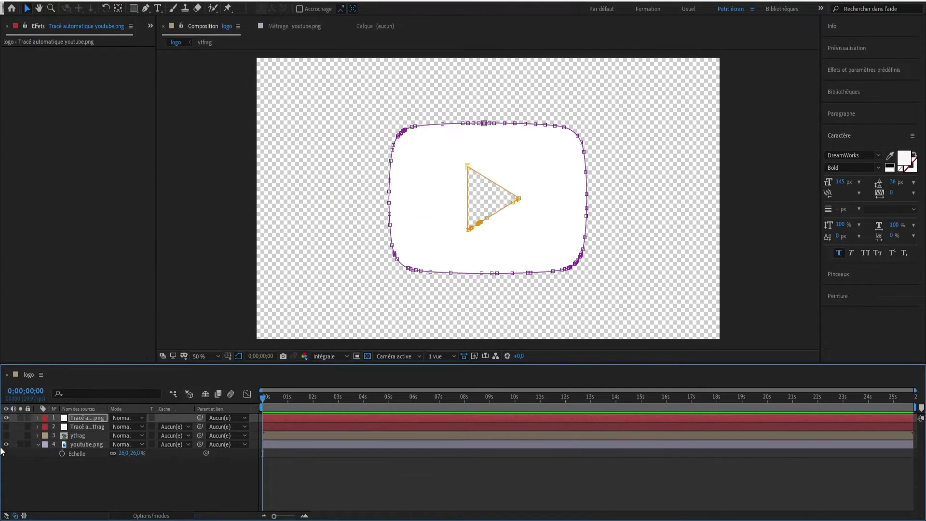
{"action": "left_click", "coordinate": [4, 450]}
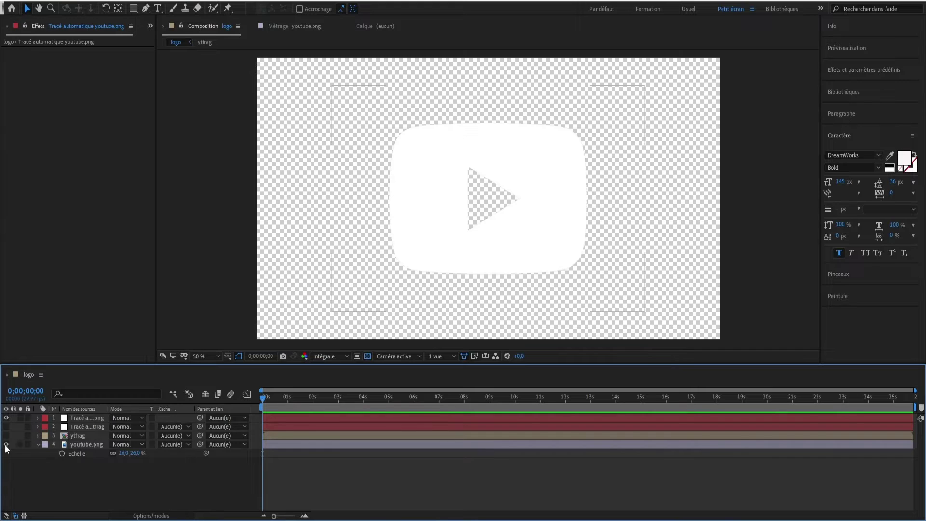
{"action": "left_click", "coordinate": [5, 417]}
{"action": "right_click", "coordinate": [114, 479]}
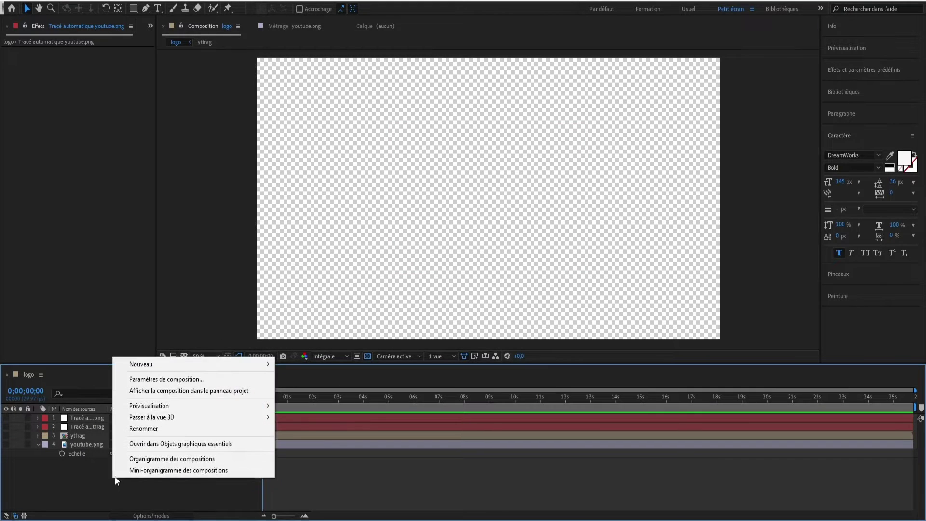
- Create a new solid layer named element3d
{"action": "mouse_move", "coordinate": [166, 362]}
{"action": "left_click", "coordinate": [307, 394]}
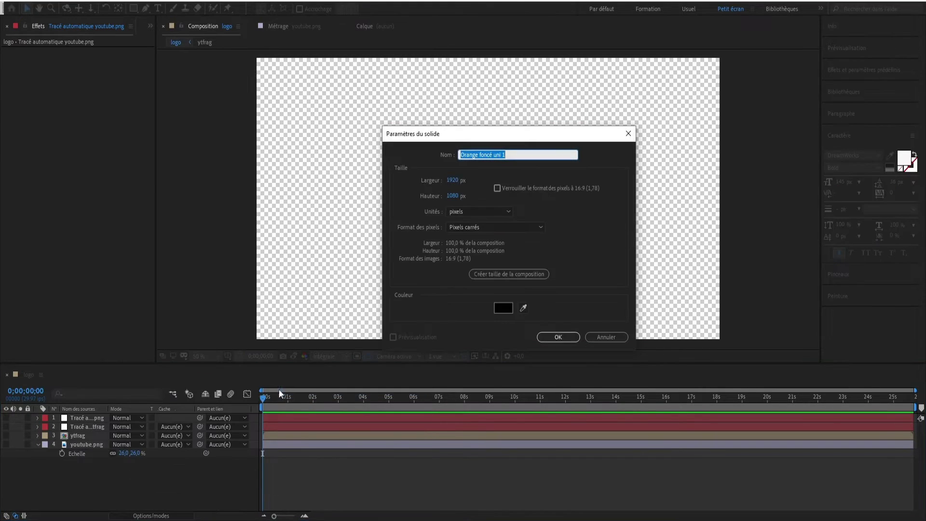
{"action": "type", "text": "element3d"}
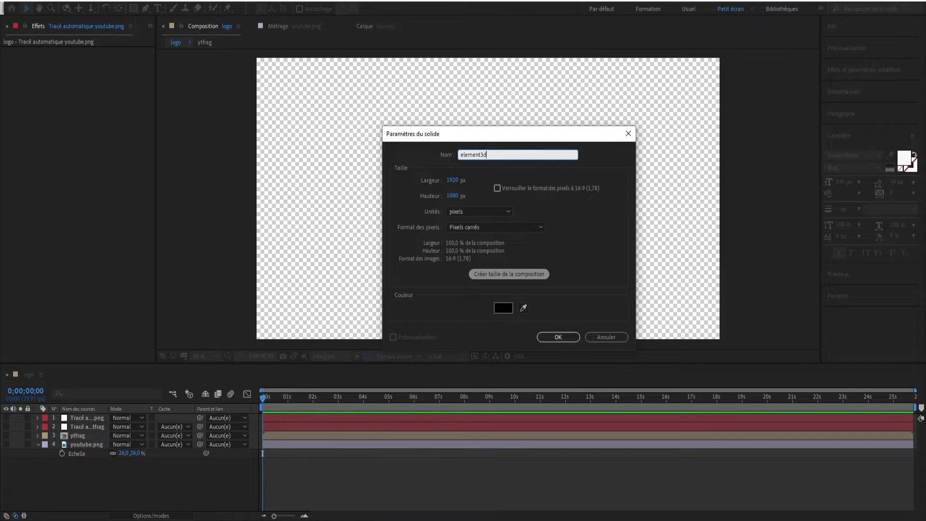
{"action": "key", "text": "Return"}
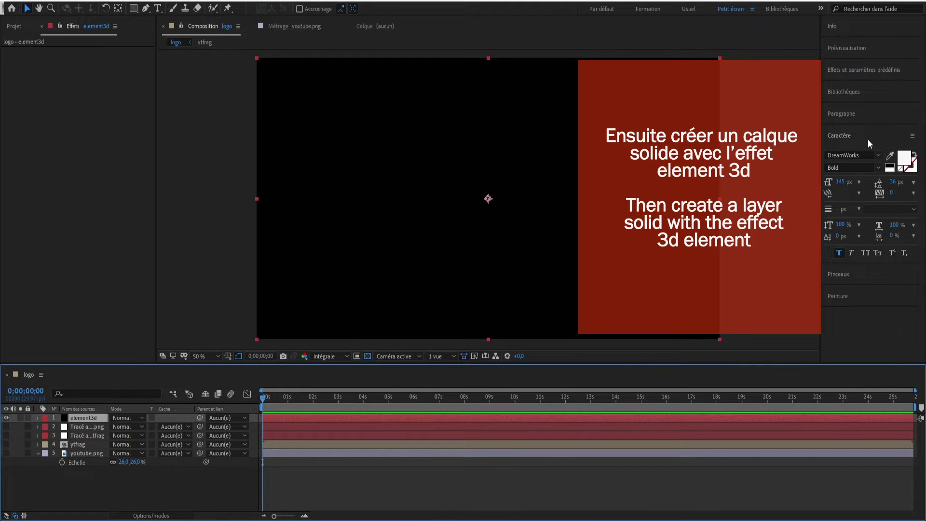
- Search for 'element' in Effects & Presets and apply the Element effect to the solid
{"action": "left_click", "coordinate": [849, 69]}
{"action": "left_click", "coordinate": [850, 86]}
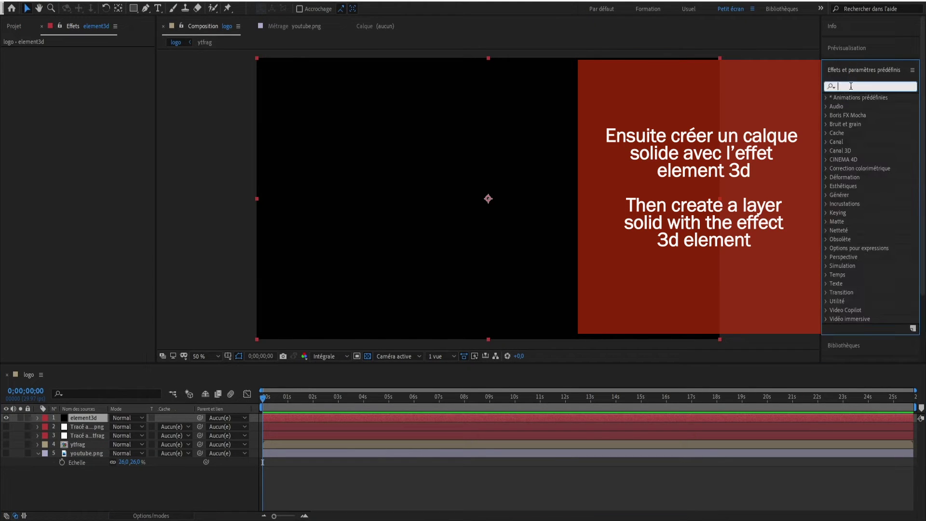
{"action": "type", "text": "element"}
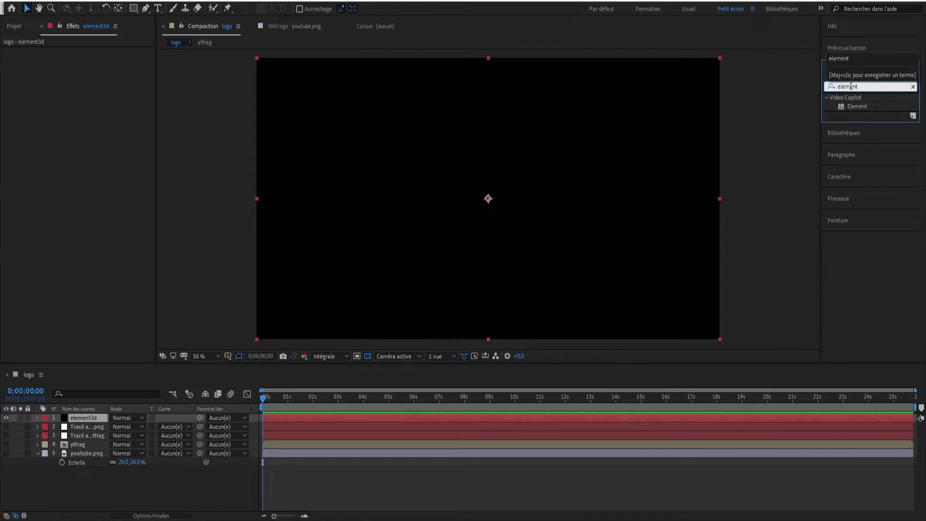
{"action": "left_click_drag", "start_coordinate": [857, 106], "coordinate": [707, 157]}
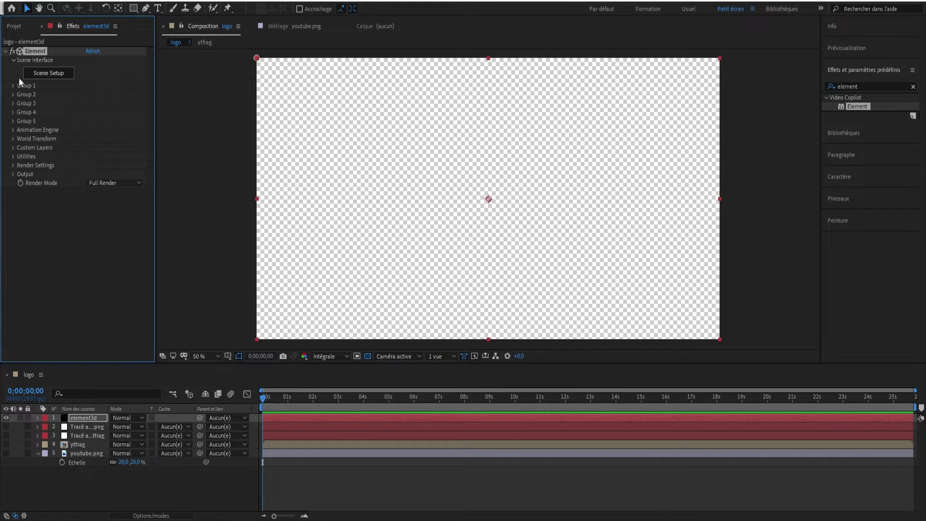
{"action": "left_click", "coordinate": [13, 148]}
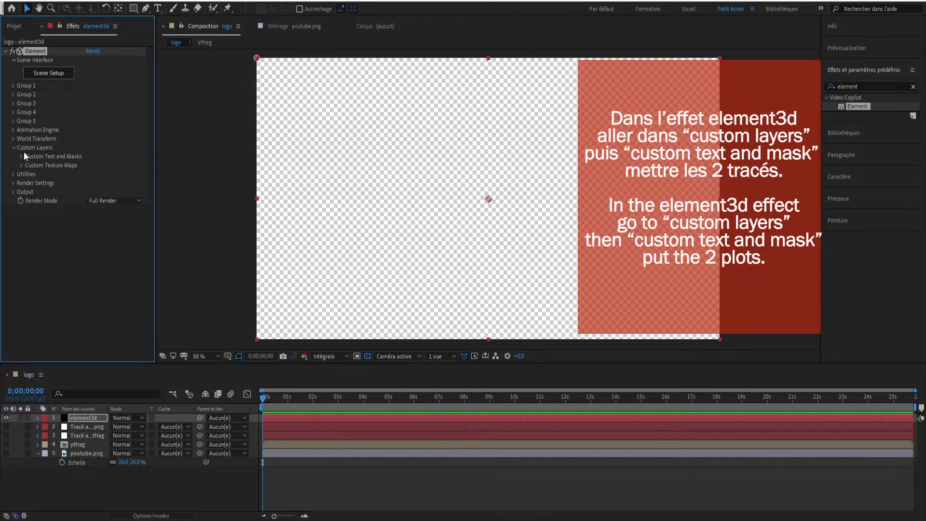
- Set Element's Path Layer 1 to the ytfrag auto-trace and Path Layer 2 to '2. Tracé automatique youtube.png'
{"action": "left_click", "coordinate": [21, 156]}
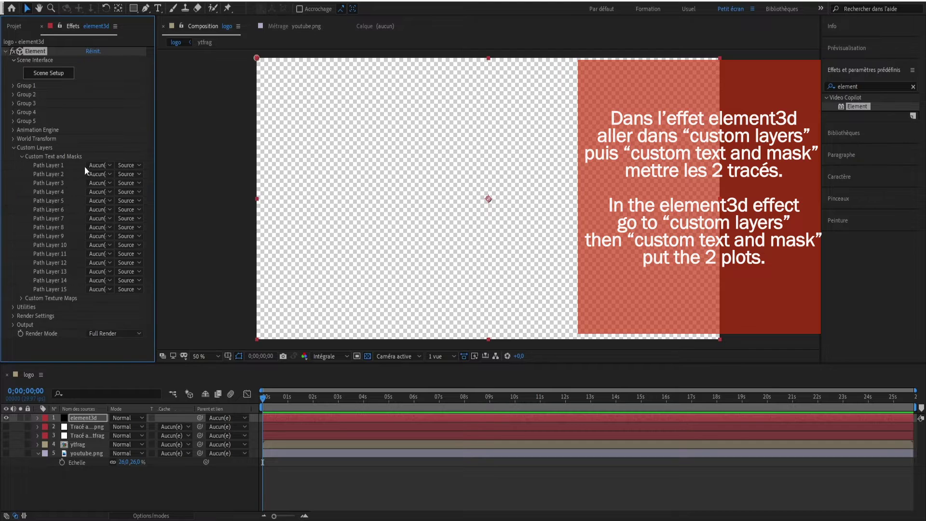
{"action": "left_click", "coordinate": [108, 165]}
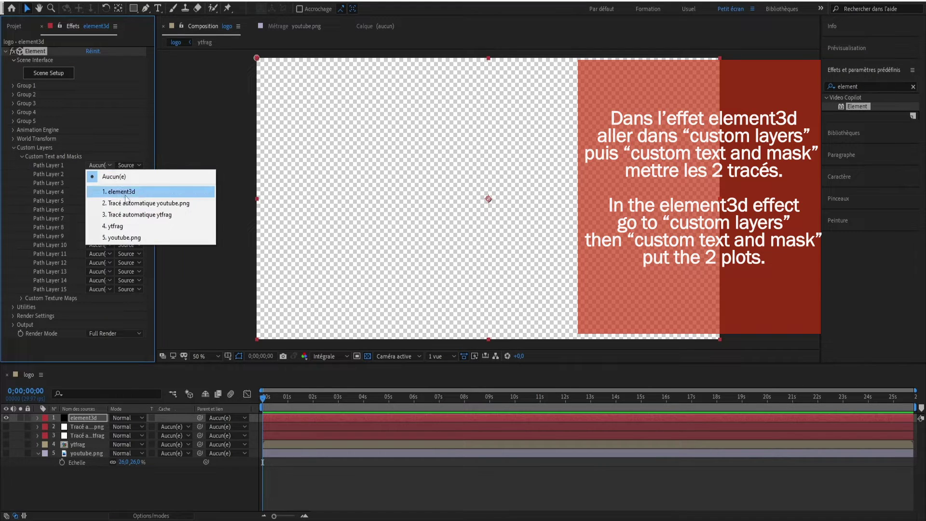
{"action": "left_click", "coordinate": [160, 218]}
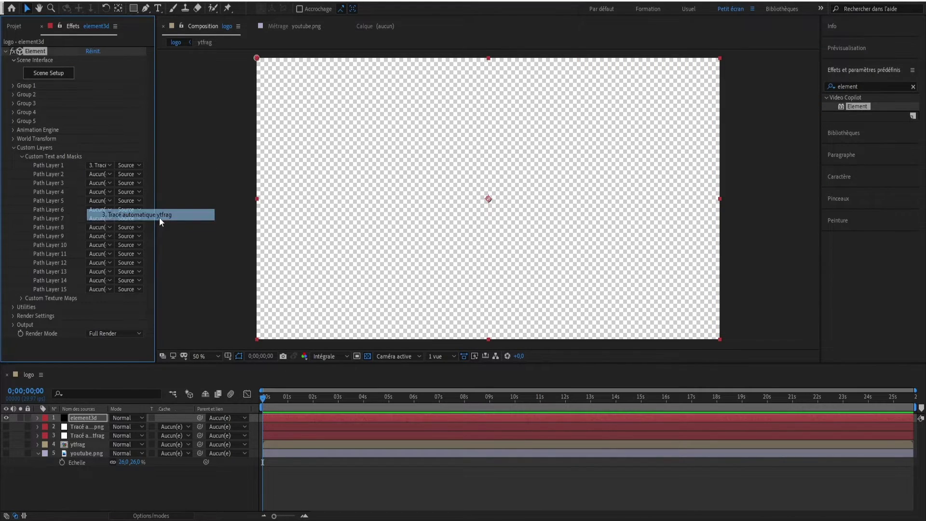
{"action": "left_click", "coordinate": [112, 174]}
{"action": "left_click", "coordinate": [135, 212]}
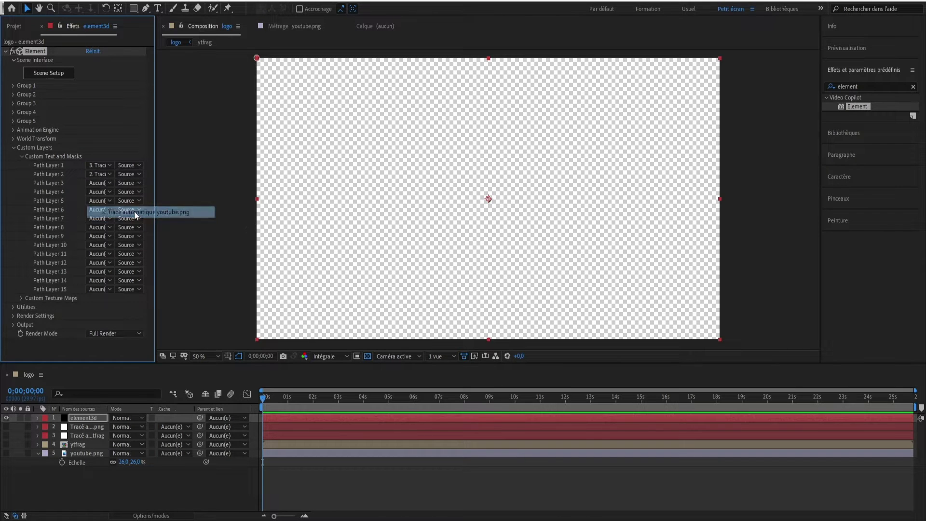
- Extrude Custom Path 1 into a 3D Extrusion Model in Element 3D's Scene Setup
{"action": "left_click", "coordinate": [50, 73]}
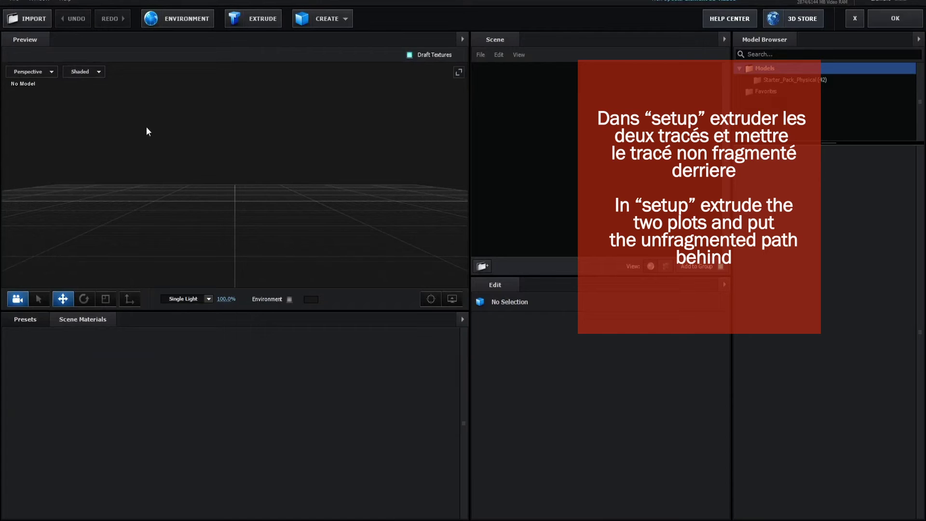
{"action": "left_click", "coordinate": [260, 18]}
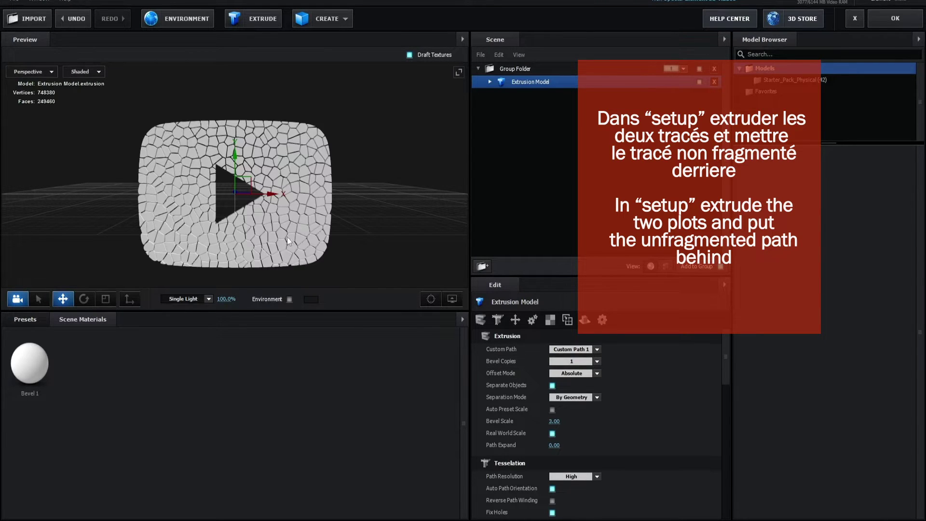
{"action": "left_click_drag", "start_coordinate": [354, 236], "coordinate": [305, 237]}
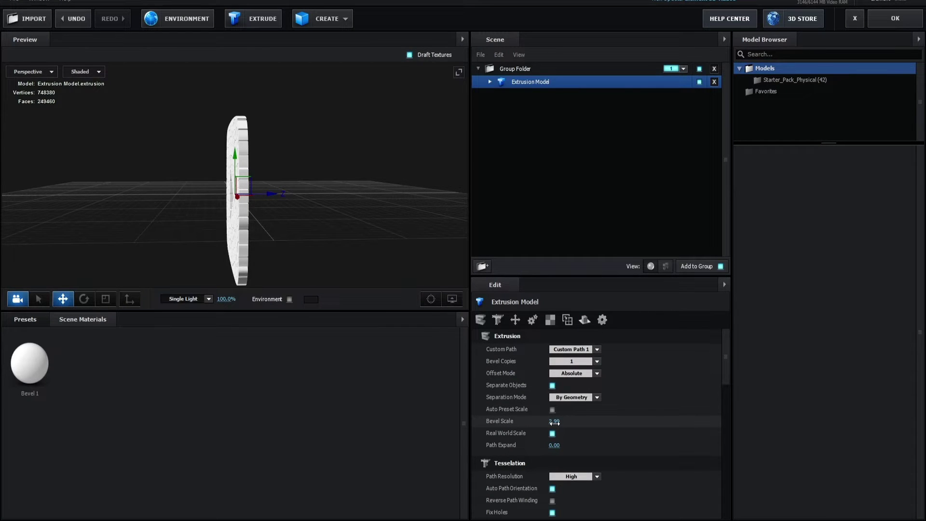
- Bring the extrusion's Bevel Scale down through 15 and 10 to 8, then select the logo model
{"action": "left_click_drag", "start_coordinate": [554, 422], "coordinate": [549, 423]}
{"action": "key", "text": "BackSpace"}
{"action": "key", "text": "Return"}
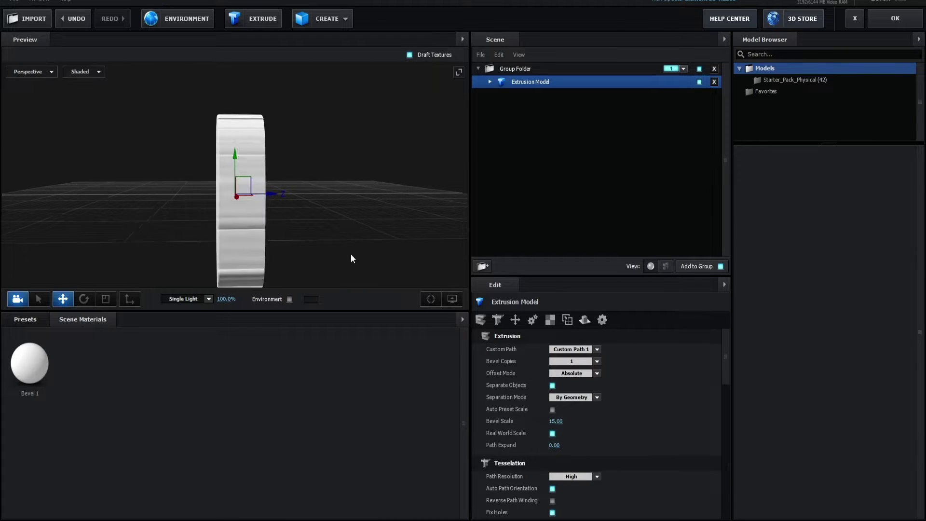
{"action": "left_click_drag", "start_coordinate": [548, 422], "coordinate": [479, 428]}
{"action": "left_click", "coordinate": [555, 420]}
{"action": "type", "text": "10"}
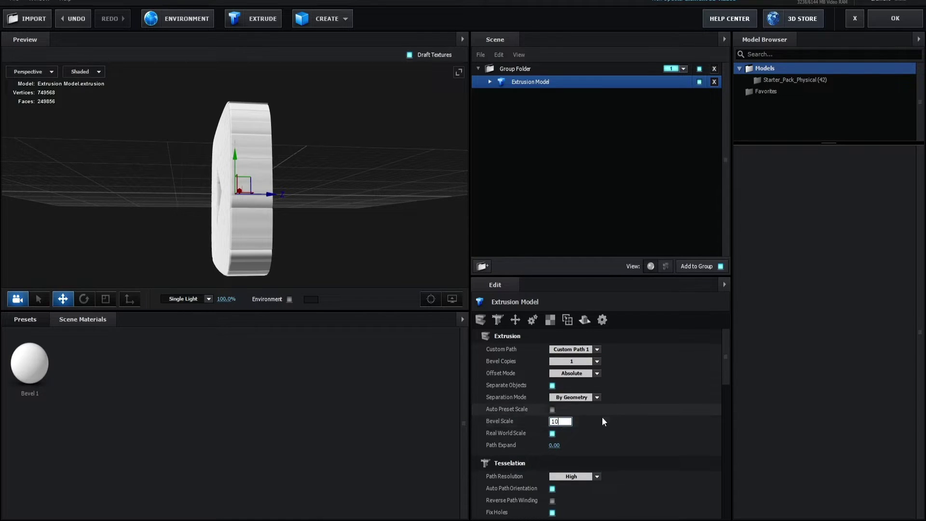
{"action": "key", "text": "Return"}
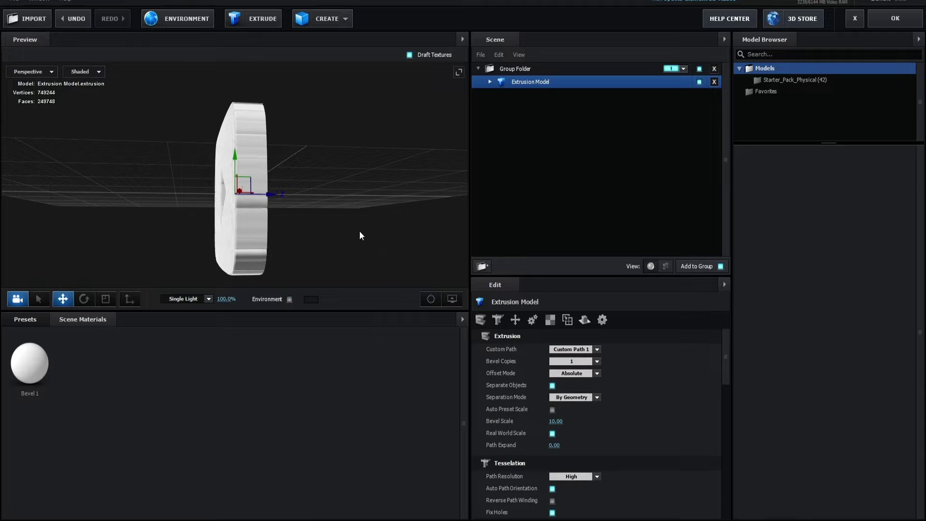
{"action": "left_click", "coordinate": [556, 421]}
{"action": "type", "text": "8"}
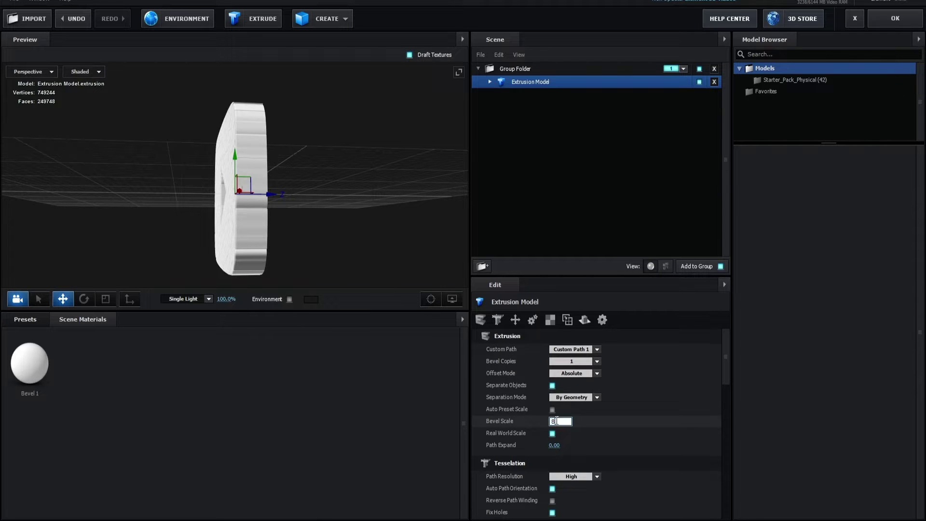
{"action": "key", "text": "Return"}
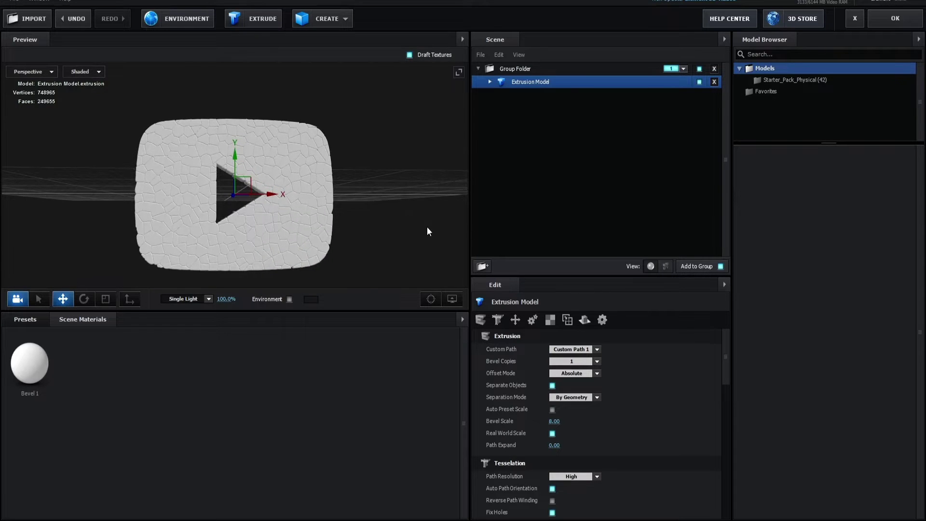
{"action": "left_click", "coordinate": [480, 68]}
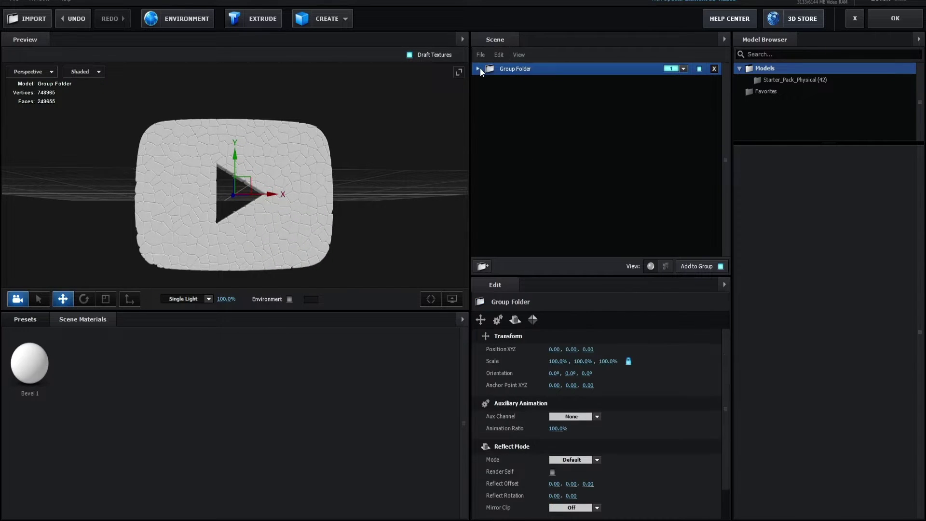
{"action": "left_click", "coordinate": [530, 81]}
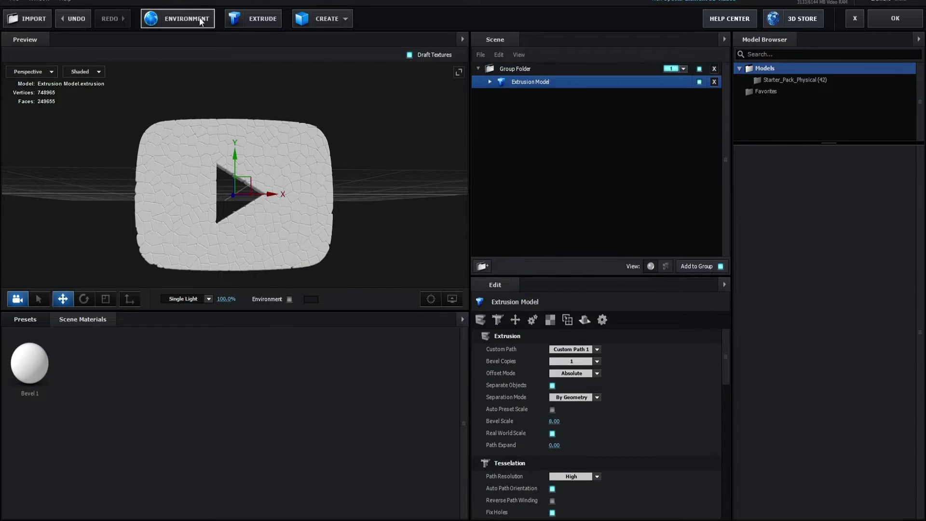
- Add a second extrusion from Custom Path 2, scale it to 26.5% and nudge it along Z
{"action": "left_click", "coordinate": [255, 19]}
{"action": "left_click", "coordinate": [596, 349]}
{"action": "left_click", "coordinate": [571, 361]}
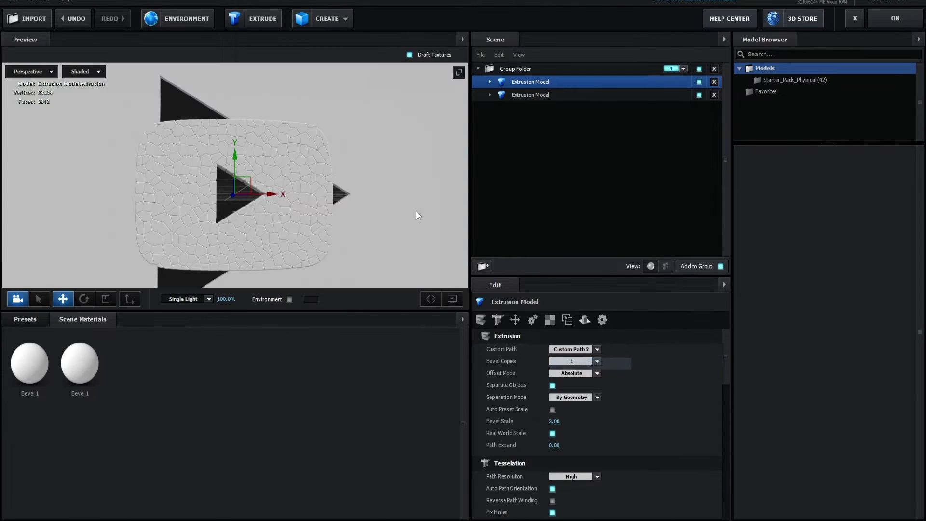
{"action": "scroll", "coordinate": [549, 435], "scroll_direction": "down", "scroll_amount": 3}
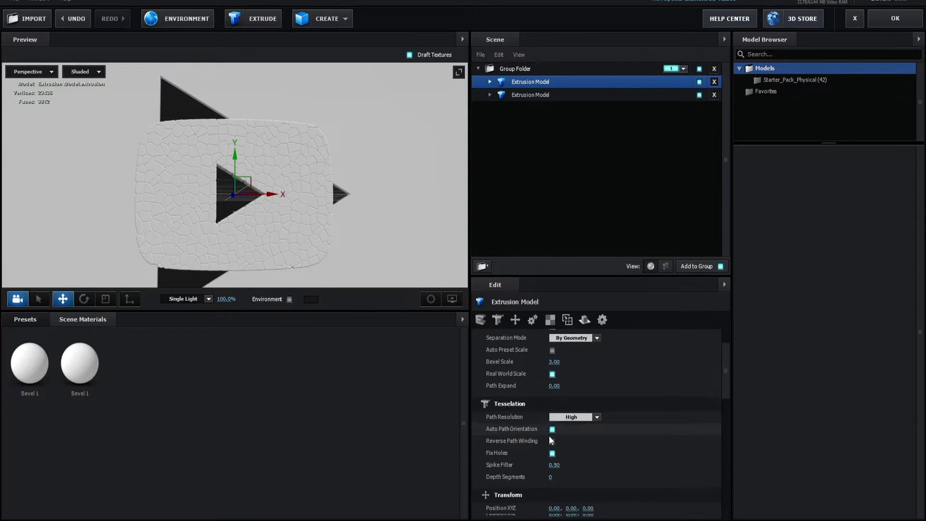
{"action": "scroll", "coordinate": [552, 438], "scroll_direction": "down", "scroll_amount": 3}
{"action": "scroll", "coordinate": [555, 436], "scroll_direction": "down", "scroll_amount": 1}
{"action": "left_click_drag", "start_coordinate": [554, 433], "coordinate": [502, 449]}
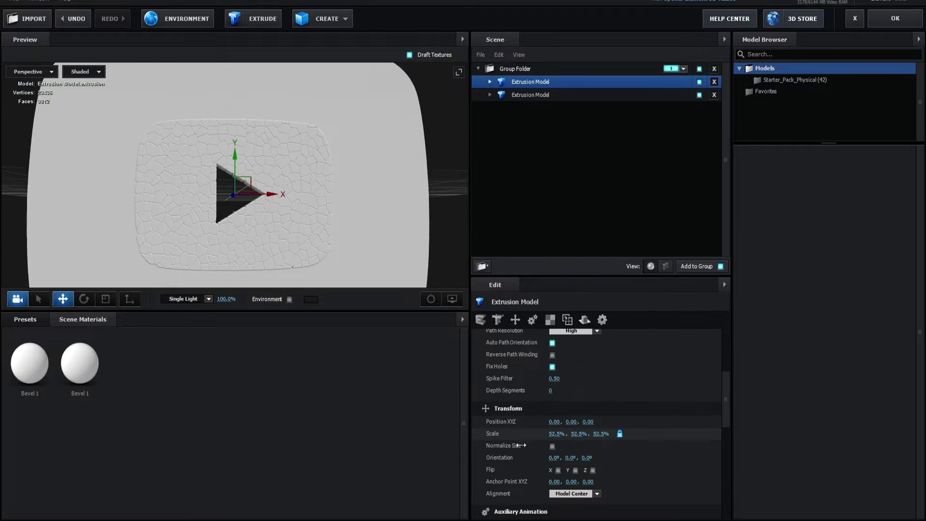
{"action": "left_click_drag", "start_coordinate": [501, 450], "coordinate": [497, 451]}
{"action": "left_click_drag", "start_coordinate": [374, 260], "coordinate": [295, 274]}
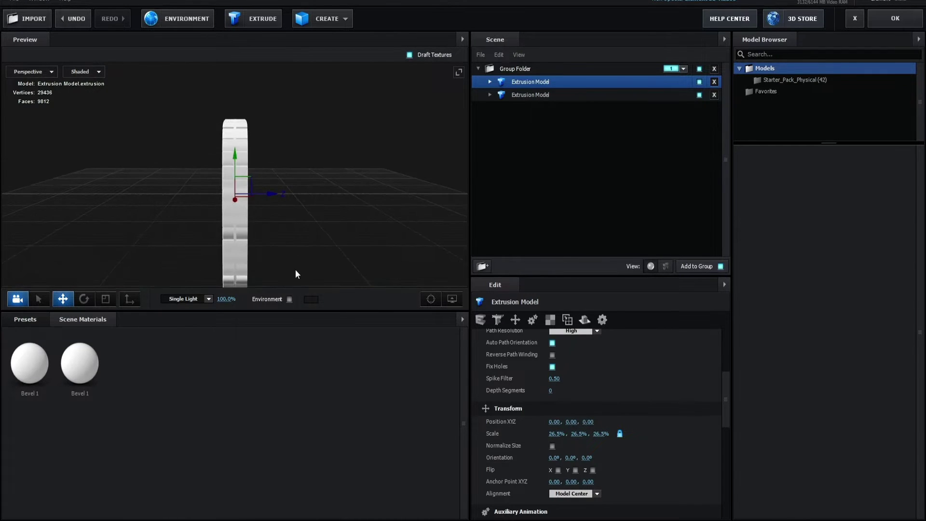
{"action": "mouse_move", "coordinate": [277, 194]}
{"action": "left_mouse_down"}
{"action": "mouse_move", "coordinate": [353, 236]}
{"action": "mouse_move", "coordinate": [339, 241]}
{"action": "left_mouse_up"}
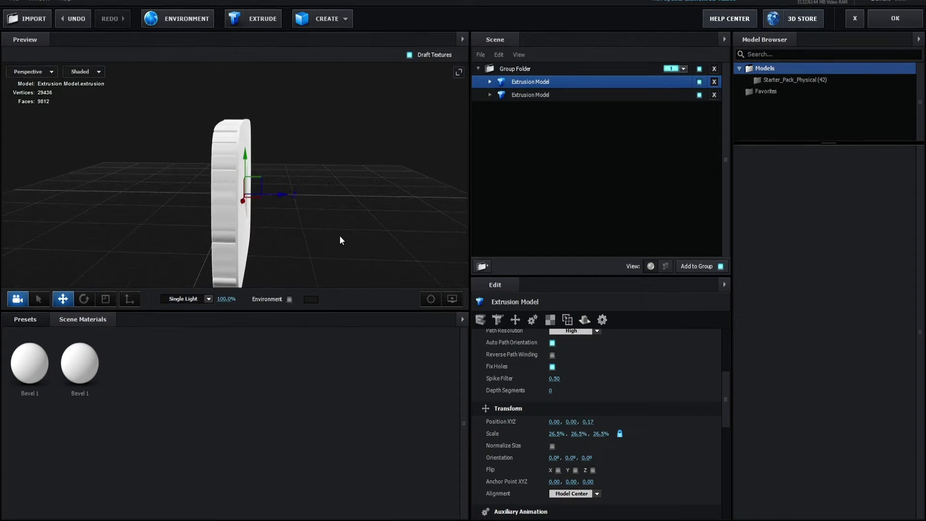
- Raise the second model's Bevel Scale through 8, 10 and 15 up to 18
{"action": "scroll", "coordinate": [559, 386], "scroll_direction": "up", "scroll_amount": 5}
{"action": "left_click", "coordinate": [554, 421]}
{"action": "type", "text": "8"}
{"action": "key", "text": "Return"}
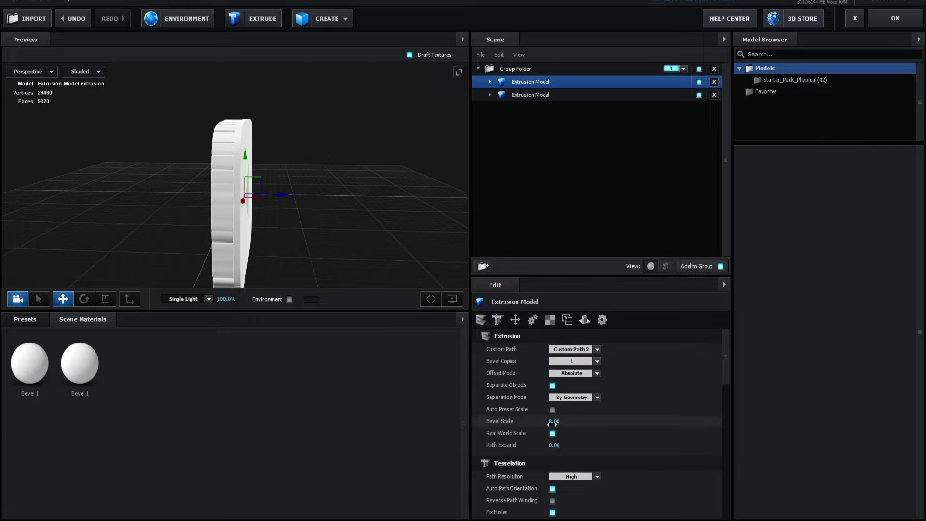
{"action": "left_click", "coordinate": [555, 421]}
{"action": "type", "text": "10"}
{"action": "key", "text": "Return"}
{"action": "mouse_move", "coordinate": [319, 239]}
{"action": "left_mouse_down"}
{"action": "mouse_move", "coordinate": [382, 233]}
{"action": "mouse_move", "coordinate": [332, 232]}
{"action": "left_mouse_up"}
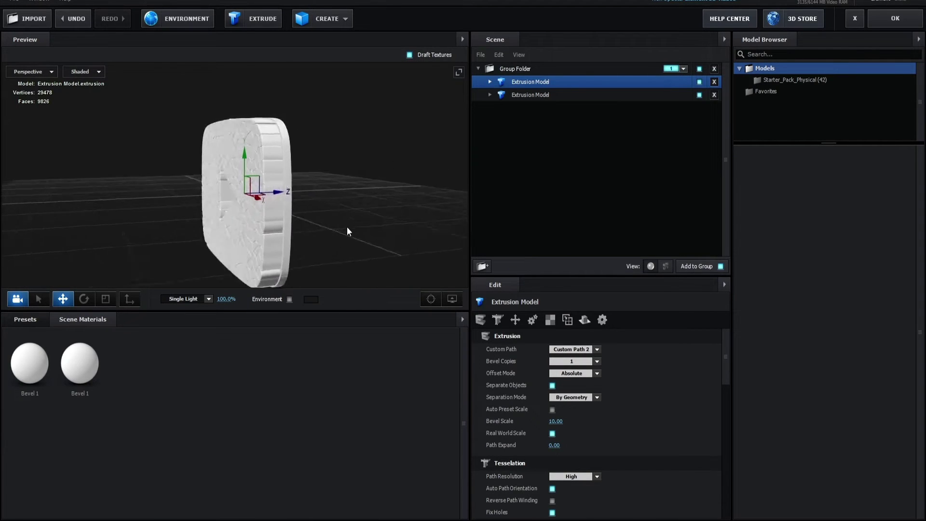
{"action": "left_click", "coordinate": [554, 421]}
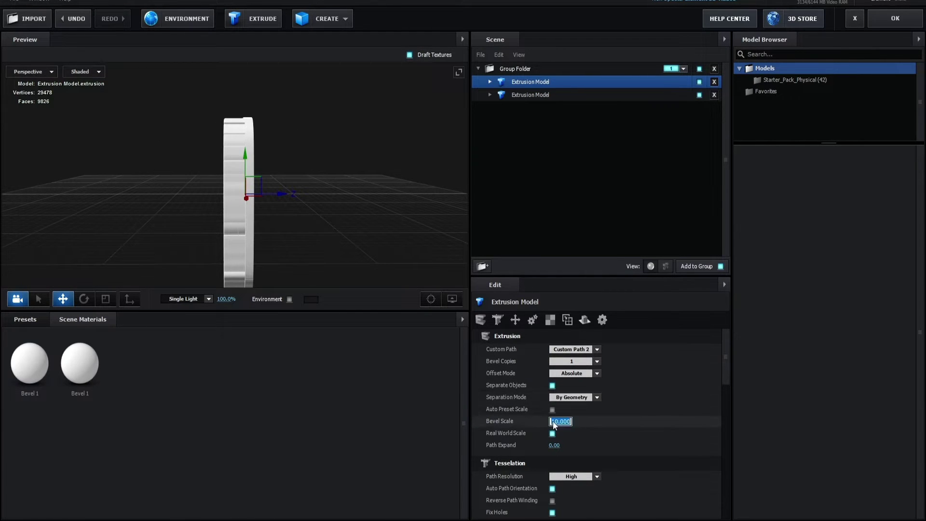
{"action": "type", "text": "15"}
{"action": "key", "text": "Return"}
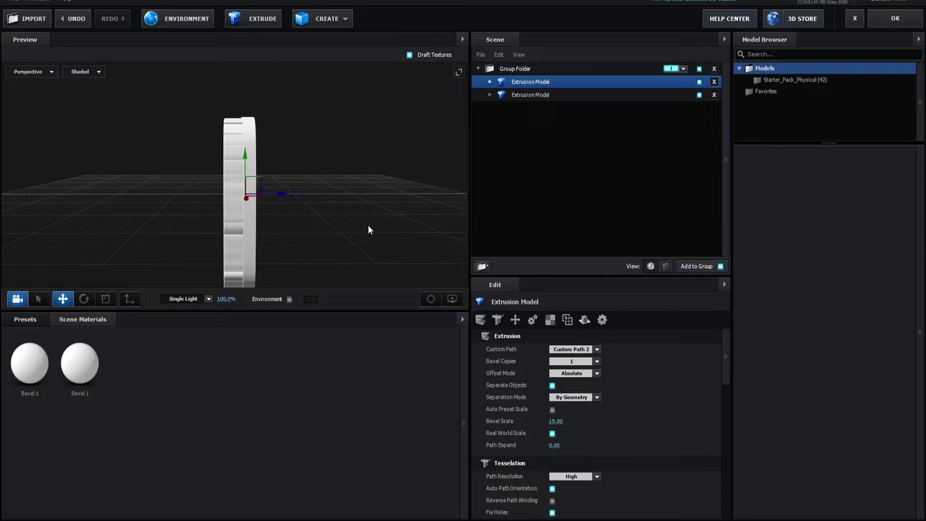
{"action": "left_click_drag", "start_coordinate": [344, 214], "coordinate": [353, 217]}
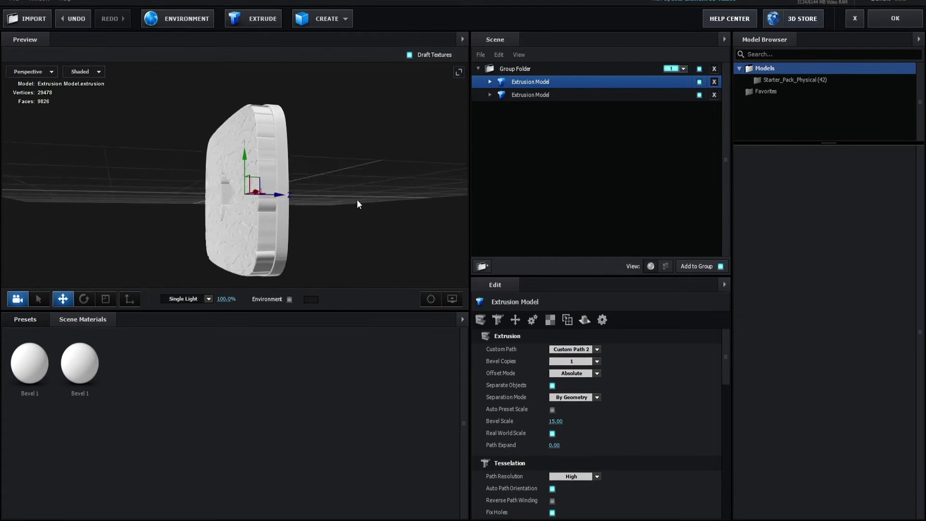
{"action": "left_click", "coordinate": [555, 420]}
{"action": "type", "text": "18"}
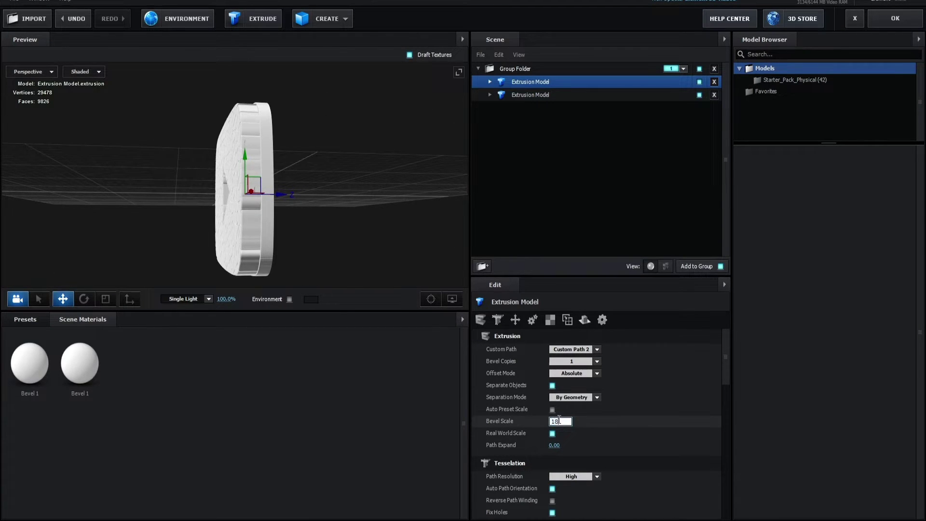
{"action": "key", "text": "Return"}
- Reposition the second model along Z from a side view and return to a front view
{"action": "left_click_drag", "start_coordinate": [334, 255], "coordinate": [322, 244]}
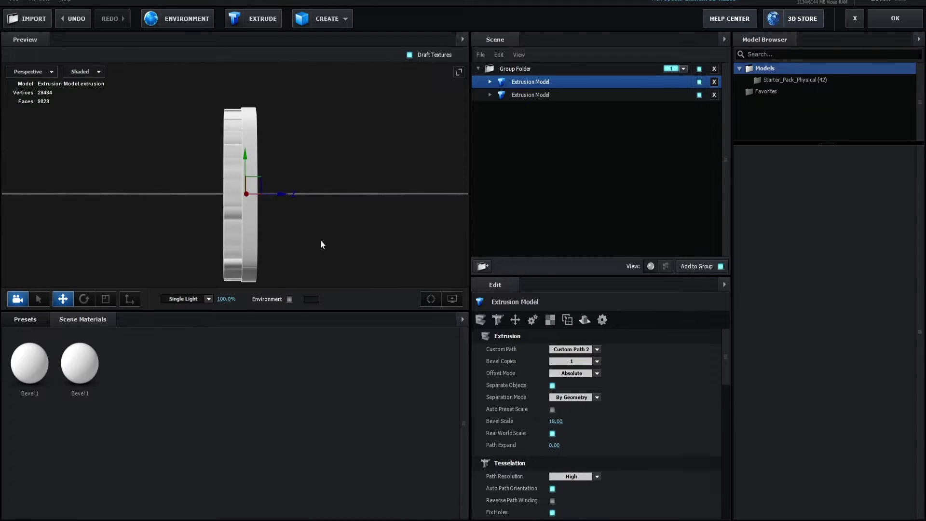
{"action": "left_click_drag", "start_coordinate": [287, 195], "coordinate": [292, 195]}
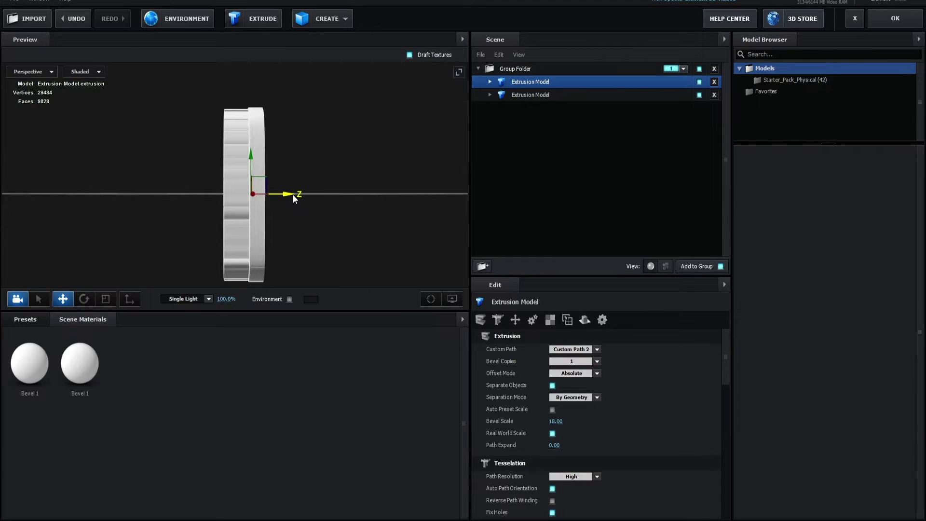
{"action": "left_click_drag", "start_coordinate": [369, 230], "coordinate": [433, 233]}
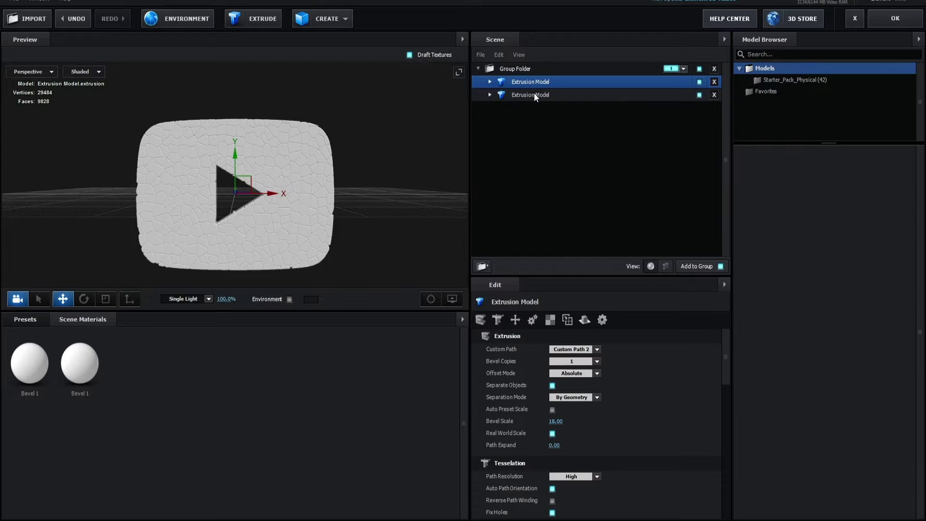
{"action": "left_click", "coordinate": [683, 69]}
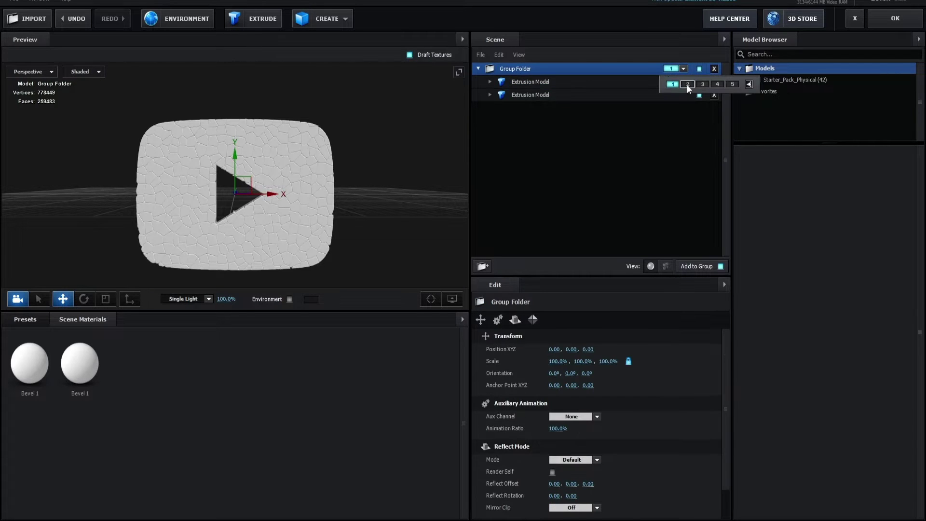
- Move the shattered logo model out of the group folder, keeping it in group 1
{"action": "left_click_drag", "start_coordinate": [547, 94], "coordinate": [534, 159]}
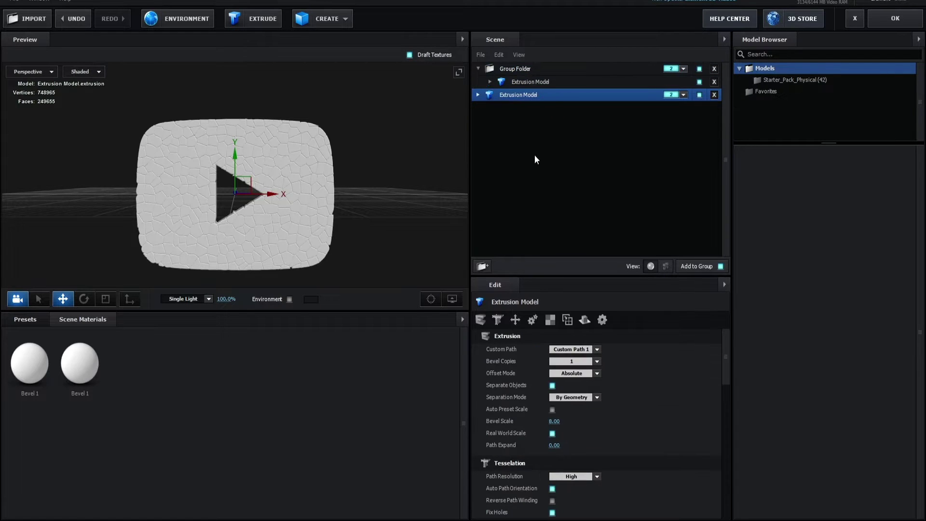
{"action": "left_click", "coordinate": [683, 95]}
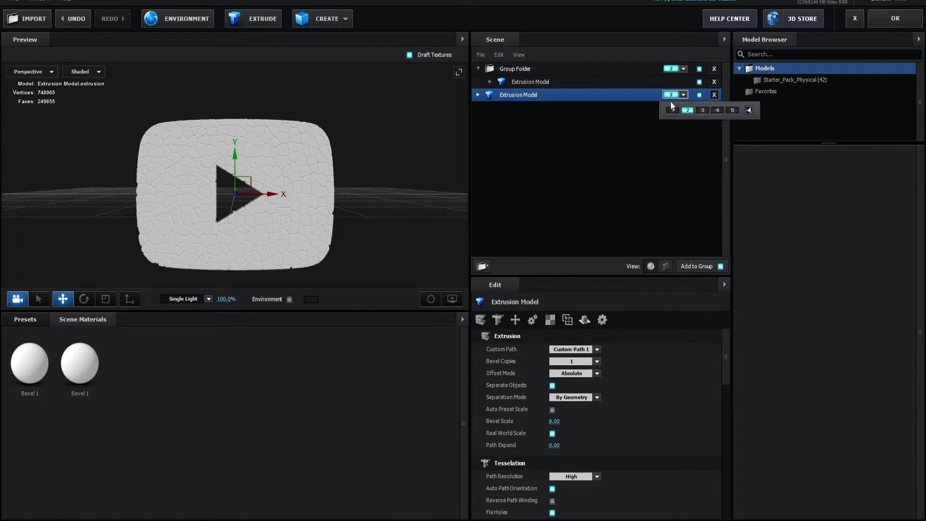
{"action": "left_click", "coordinate": [518, 97]}
{"action": "left_click", "coordinate": [699, 95]}
{"action": "left_click", "coordinate": [699, 94]}
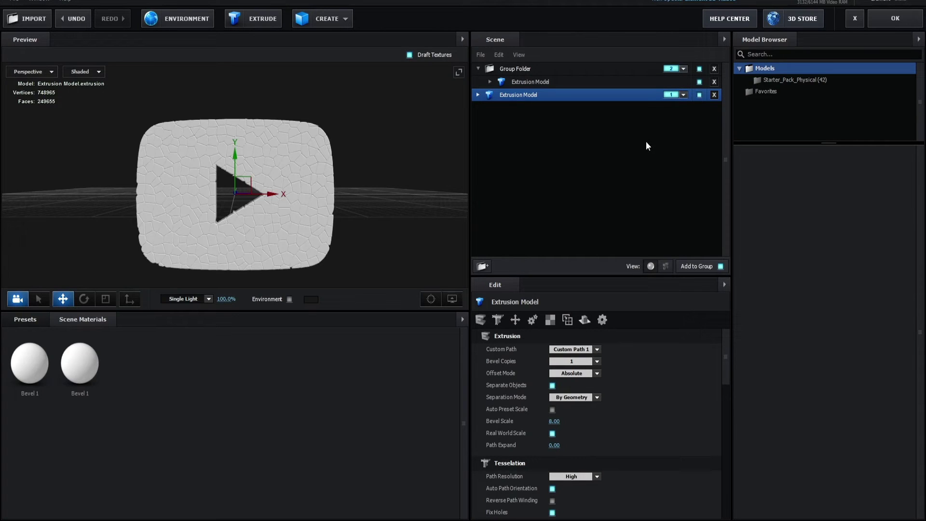
- Drag the red_glow_glass material from Materials > Pro_Shaders_2 > Translucent onto the logo model
{"action": "left_click", "coordinate": [28, 320]}
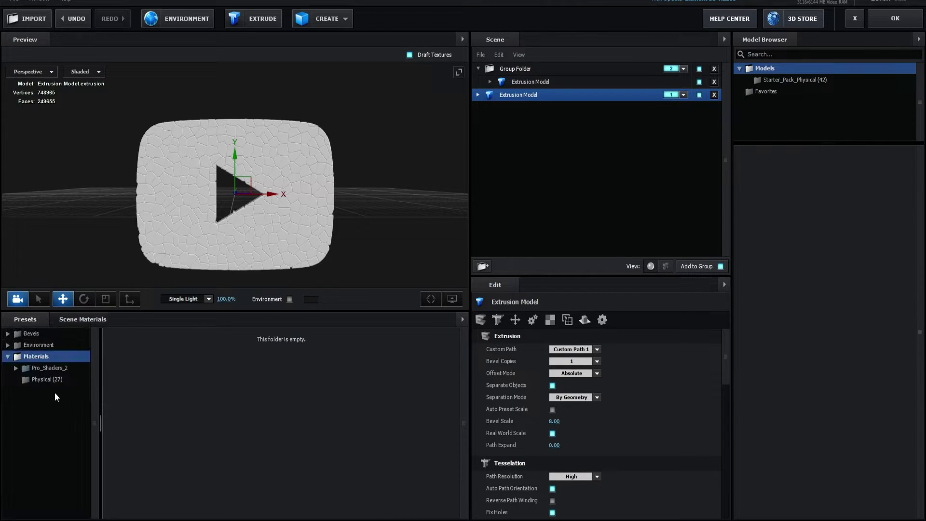
{"action": "double_click", "coordinate": [50, 366]}
{"action": "left_click", "coordinate": [44, 490]}
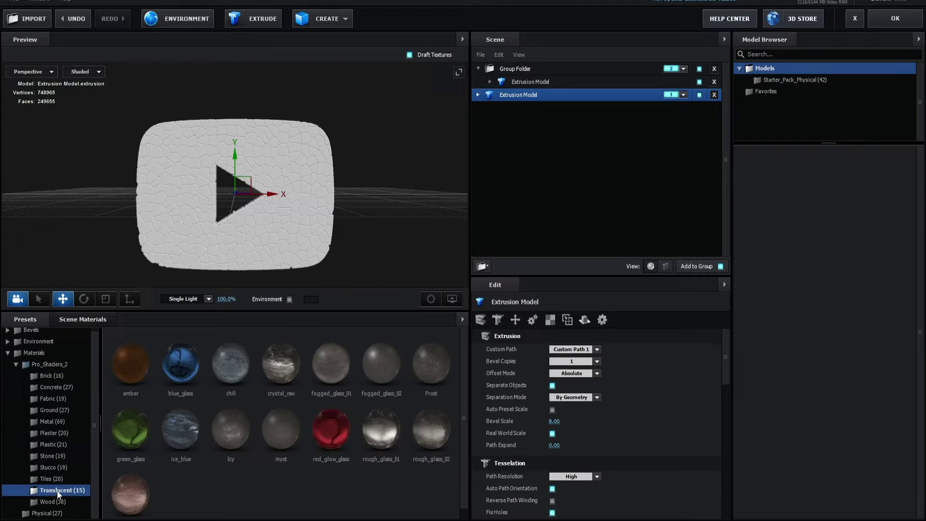
{"action": "left_click_drag", "start_coordinate": [323, 439], "coordinate": [201, 227]}
{"action": "mouse_move", "coordinate": [417, 236]}
{"action": "left_mouse_down"}
{"action": "mouse_move", "coordinate": [382, 229]}
{"action": "mouse_move", "coordinate": [440, 233]}
{"action": "left_mouse_up"}
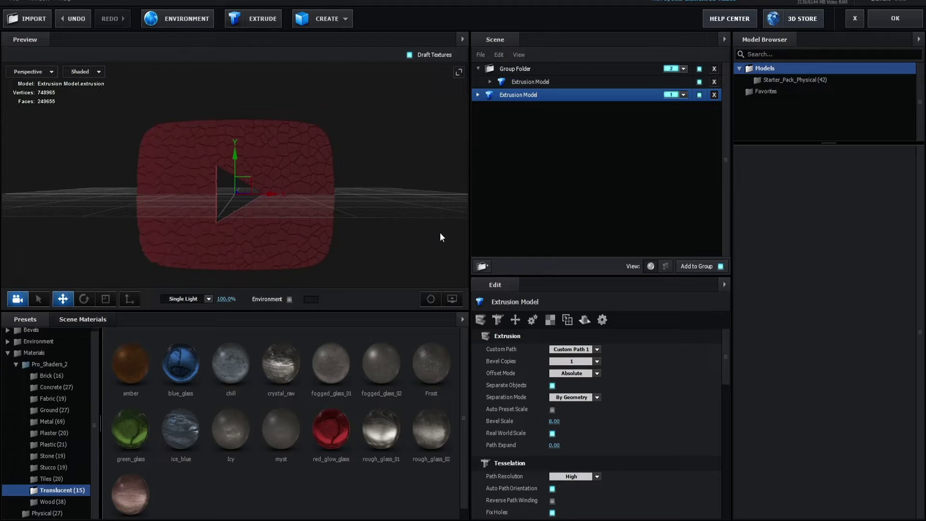
{"action": "scroll", "coordinate": [559, 406], "scroll_direction": "down", "scroll_amount": 3}
{"action": "scroll", "coordinate": [567, 419], "scroll_direction": "down", "scroll_amount": 4}
{"action": "scroll", "coordinate": [567, 418], "scroll_direction": "down", "scroll_amount": 5}
- Select the model's red_glow_glass material and make its Normal Bump negative, at -3.0%
{"action": "left_click", "coordinate": [477, 95]}
{"action": "left_click", "coordinate": [531, 107]}
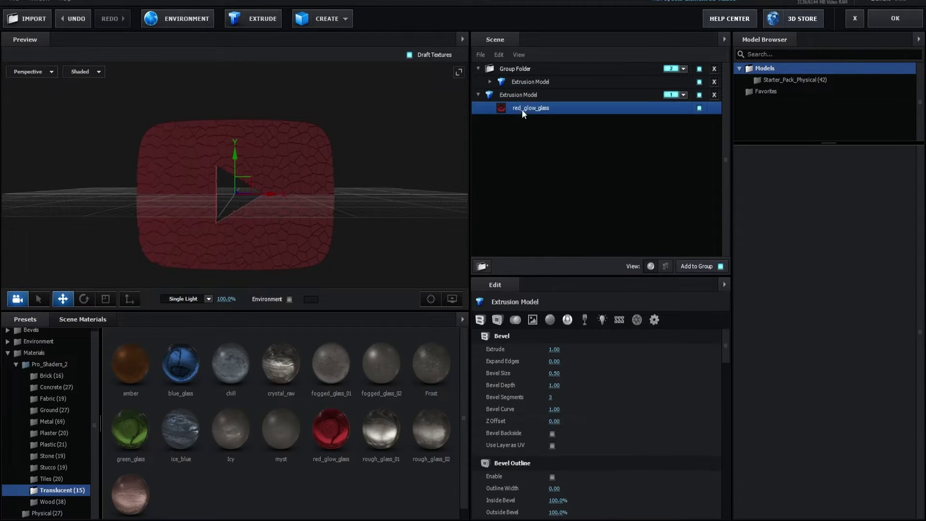
{"action": "scroll", "coordinate": [565, 436], "scroll_direction": "down", "scroll_amount": 3}
{"action": "scroll", "coordinate": [579, 414], "scroll_direction": "down", "scroll_amount": 2}
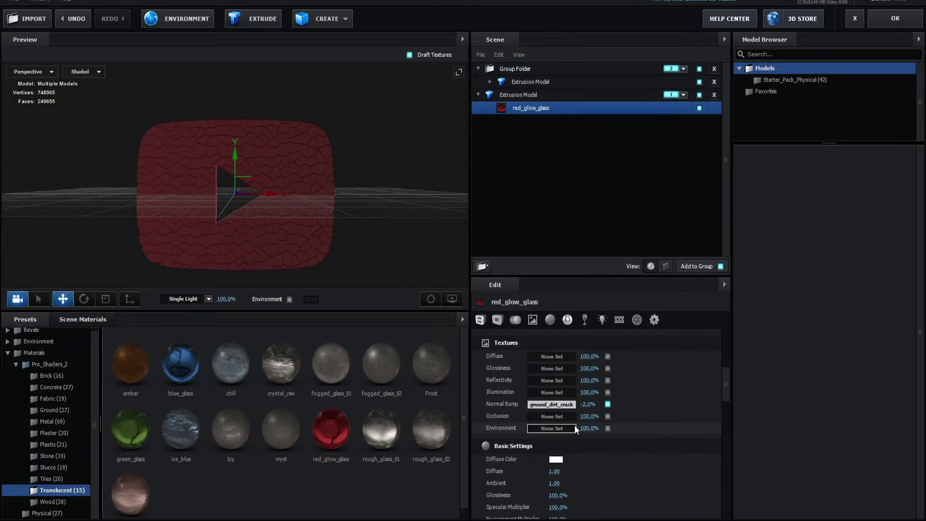
{"action": "left_click_drag", "start_coordinate": [592, 405], "coordinate": [585, 411]}
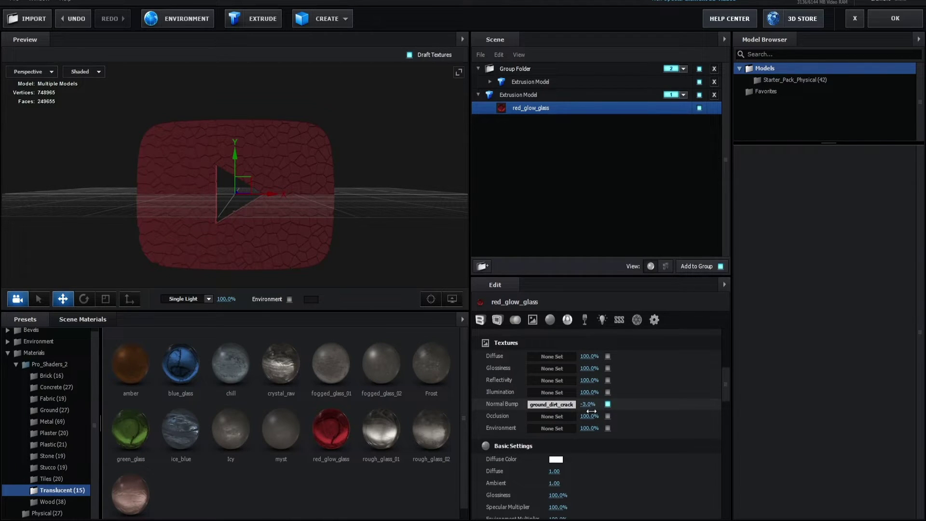
- Set the red_glow_glass Reflectivity Intensity to 26%
{"action": "scroll", "coordinate": [556, 474], "scroll_direction": "down", "scroll_amount": 2}
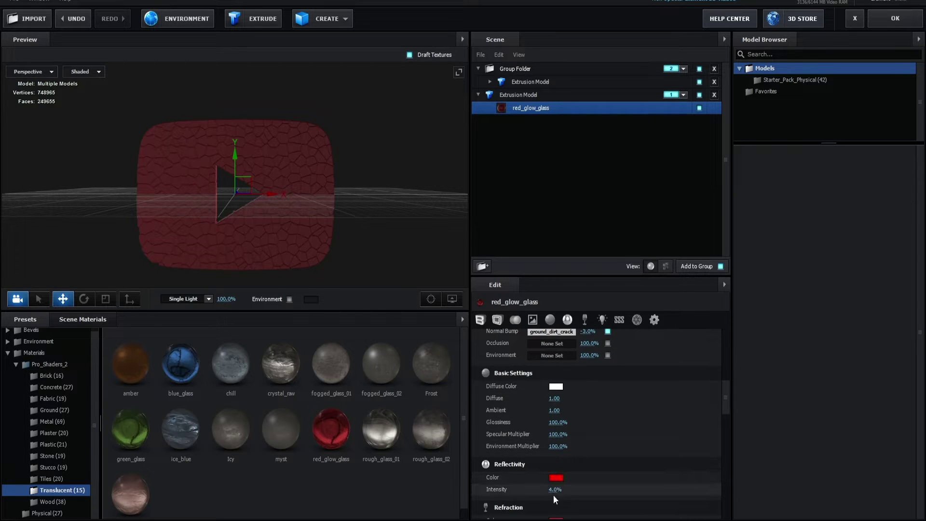
{"action": "left_click_drag", "start_coordinate": [569, 489], "coordinate": [580, 493]}
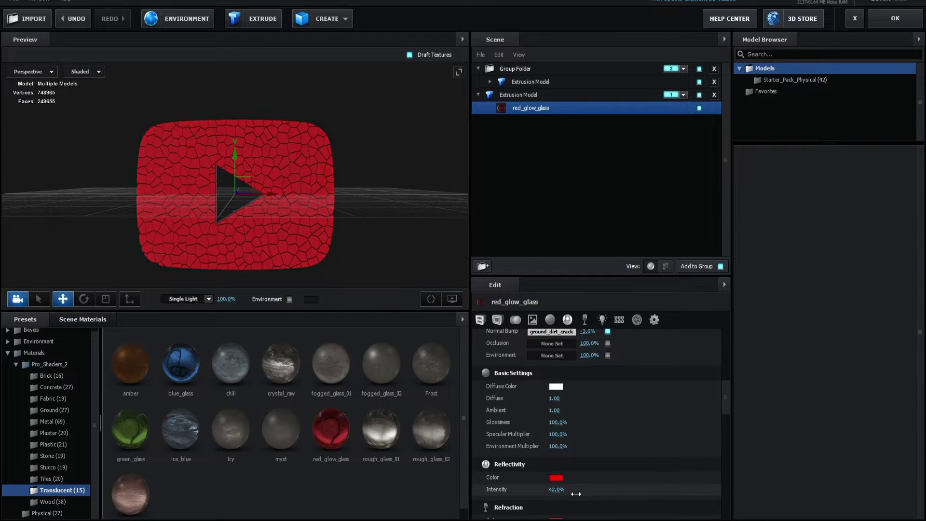
{"action": "left_click_drag", "start_coordinate": [554, 490], "coordinate": [550, 490]}
{"action": "mouse_move", "coordinate": [367, 275]}
{"action": "left_mouse_down"}
{"action": "mouse_move", "coordinate": [301, 231]}
{"action": "mouse_move", "coordinate": [369, 238]}
{"action": "left_mouse_up"}
{"action": "left_click", "coordinate": [490, 82]}
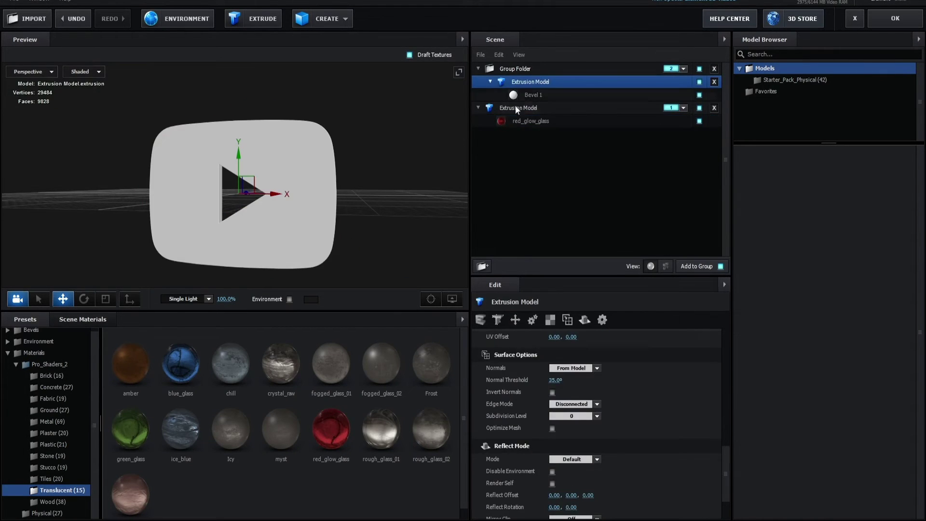
- Copy red_glow_glass onto the second model's Bevel 1 material and click OK to close Scene Setup
{"action": "left_click", "coordinate": [530, 121]}
{"action": "right_click", "coordinate": [531, 121]}
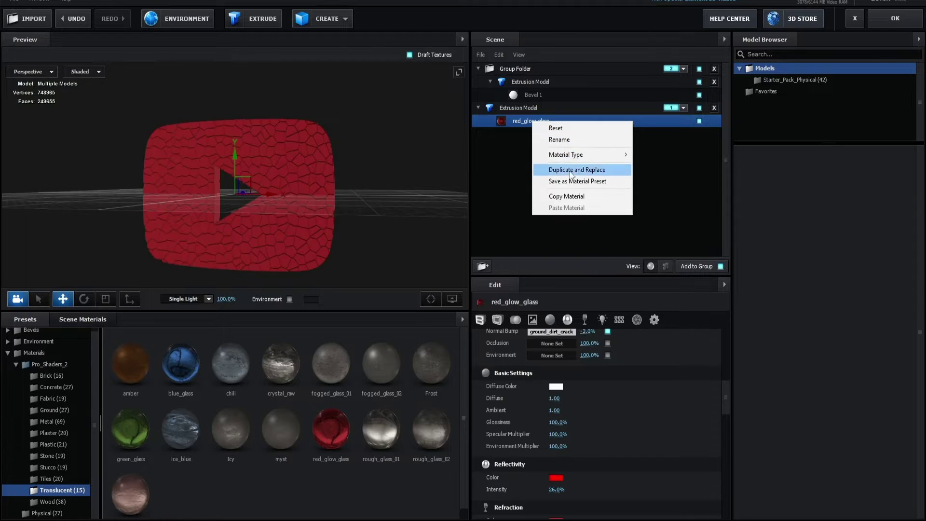
{"action": "left_click", "coordinate": [572, 196]}
{"action": "right_click", "coordinate": [528, 96]}
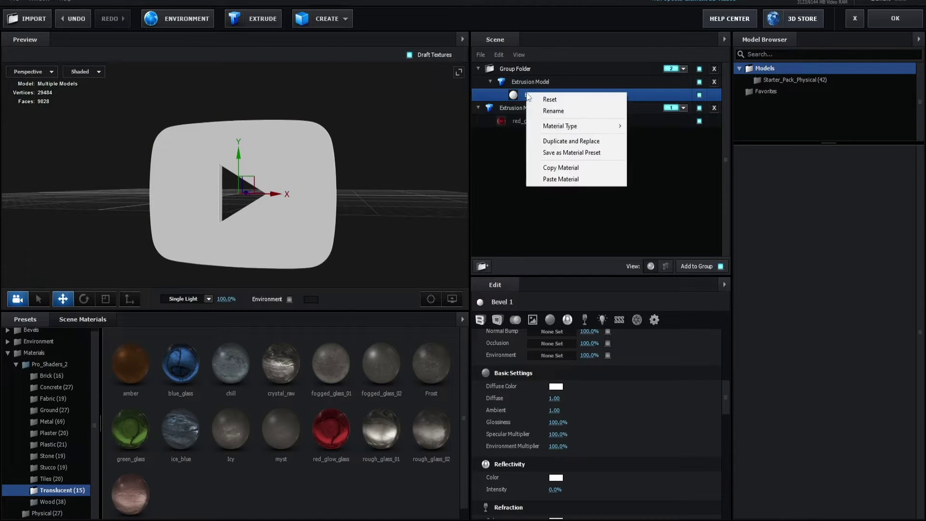
{"action": "left_click", "coordinate": [562, 180]}
{"action": "mouse_move", "coordinate": [405, 166]}
{"action": "left_mouse_down"}
{"action": "mouse_move", "coordinate": [288, 173]}
{"action": "mouse_move", "coordinate": [416, 169]}
{"action": "left_mouse_up"}
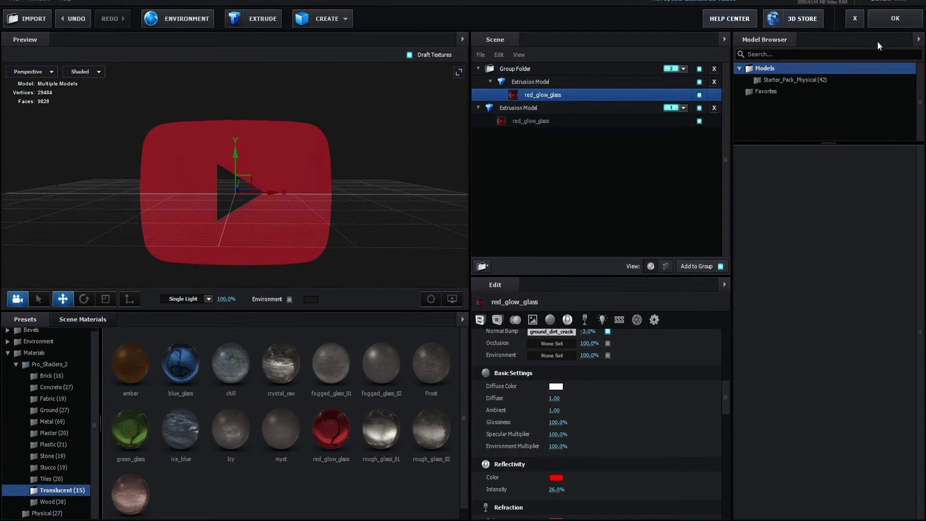
{"action": "left_click", "coordinate": [886, 23]}
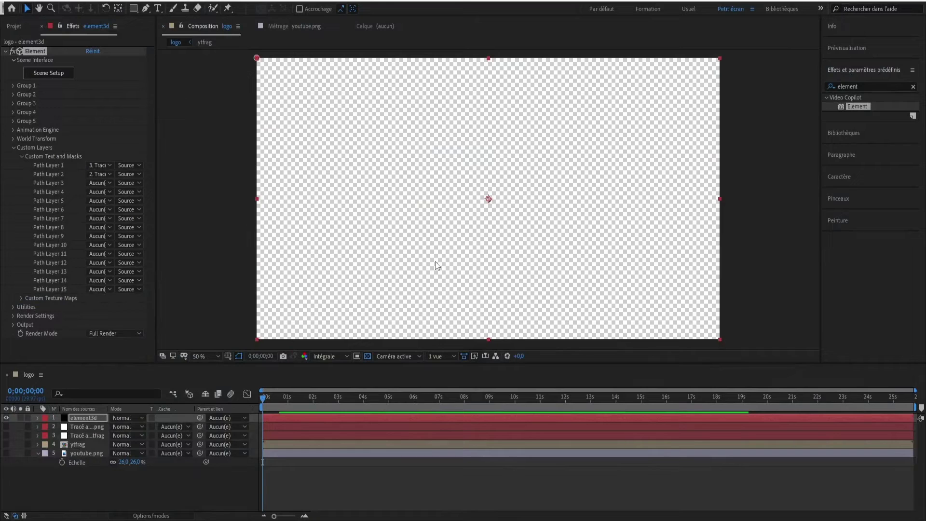
- Twirl open the Element effect's Group 1 Particle Look settings and expand Group 2
{"action": "left_click", "coordinate": [33, 115]}
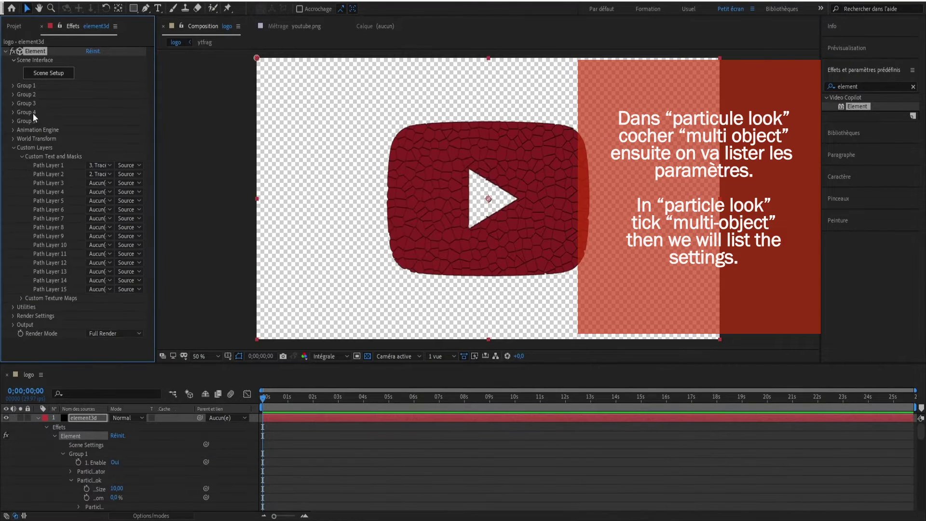
{"action": "left_click", "coordinate": [13, 86]}
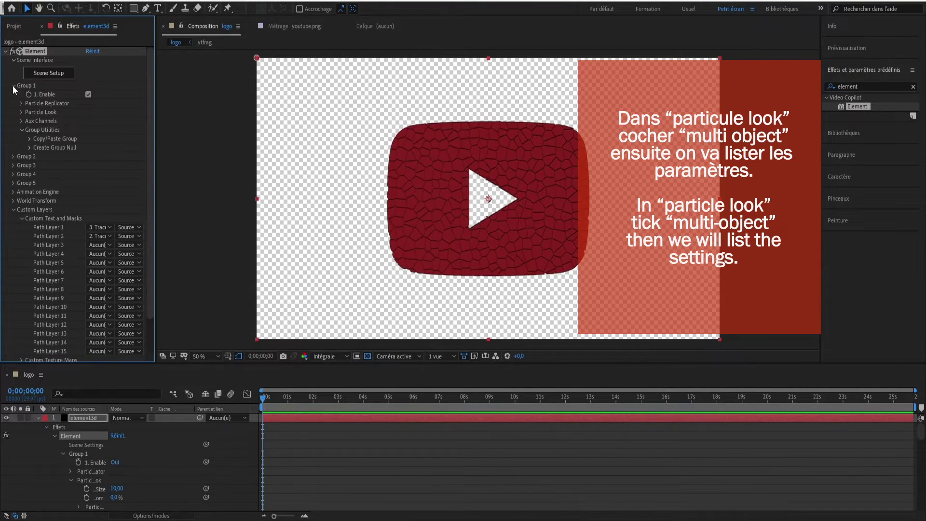
{"action": "left_click", "coordinate": [21, 113]}
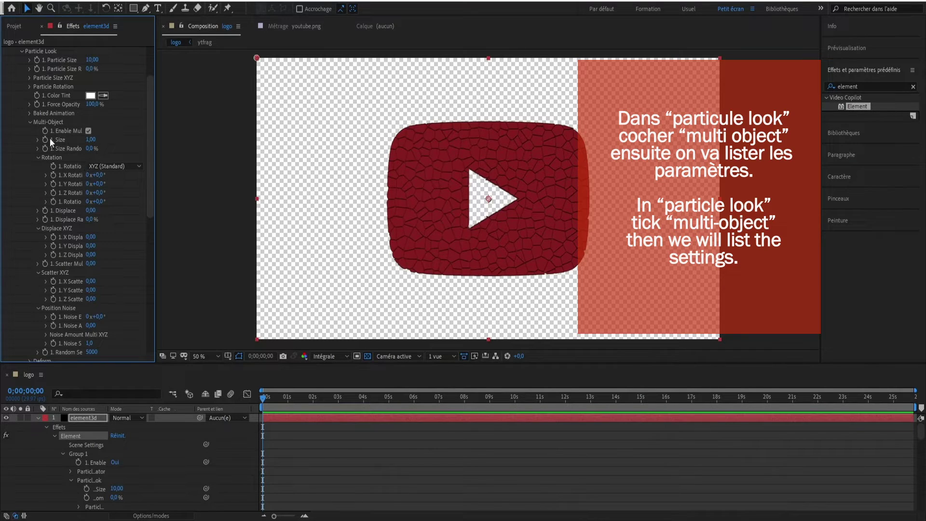
{"action": "left_click", "coordinate": [88, 129]}
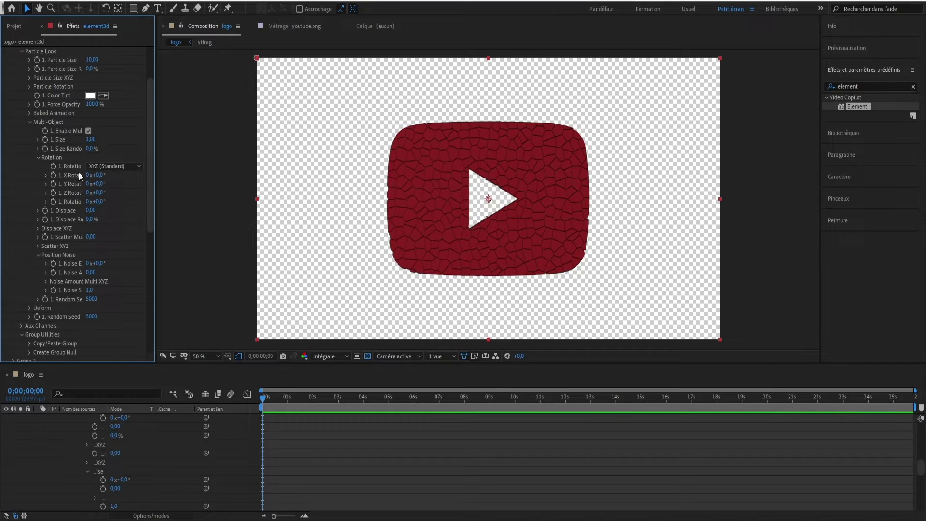
{"action": "scroll", "coordinate": [87, 446], "scroll_direction": "down", "scroll_amount": 10}
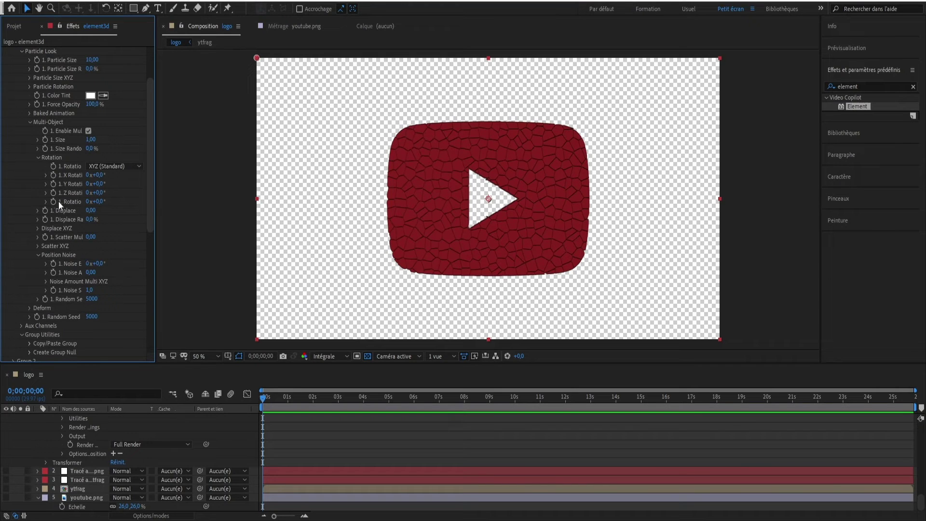
{"action": "scroll", "coordinate": [53, 192], "scroll_direction": "down", "scroll_amount": 2}
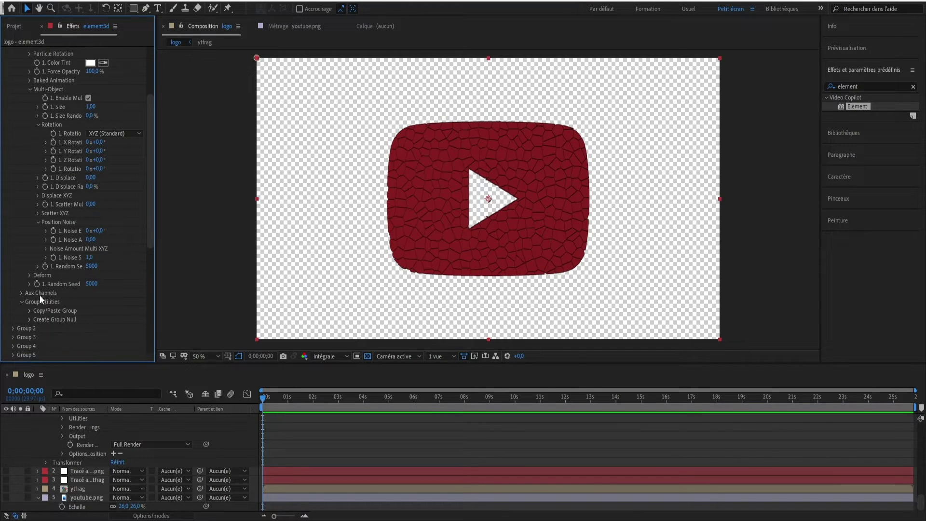
{"action": "left_click", "coordinate": [13, 328]}
{"action": "scroll", "coordinate": [53, 318], "scroll_direction": "down", "scroll_amount": 2}
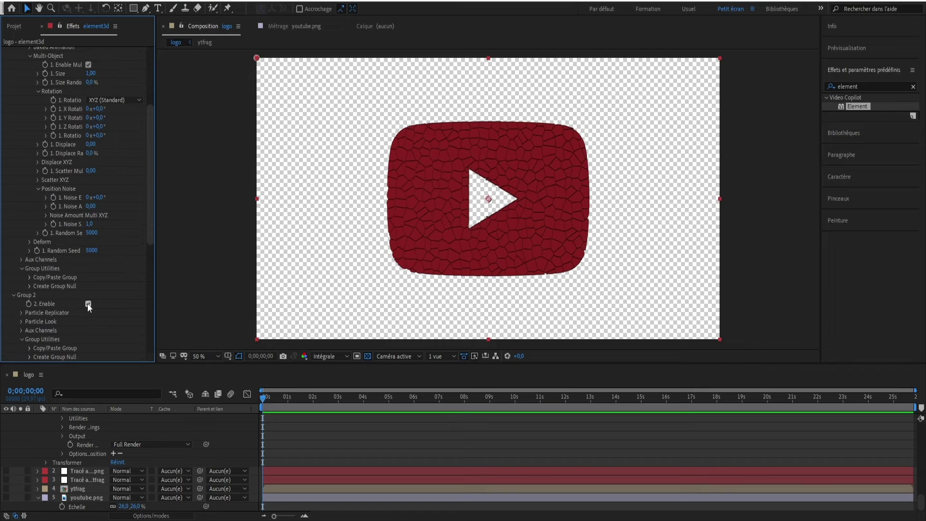
{"action": "scroll", "coordinate": [114, 308], "scroll_direction": "up", "scroll_amount": 8}
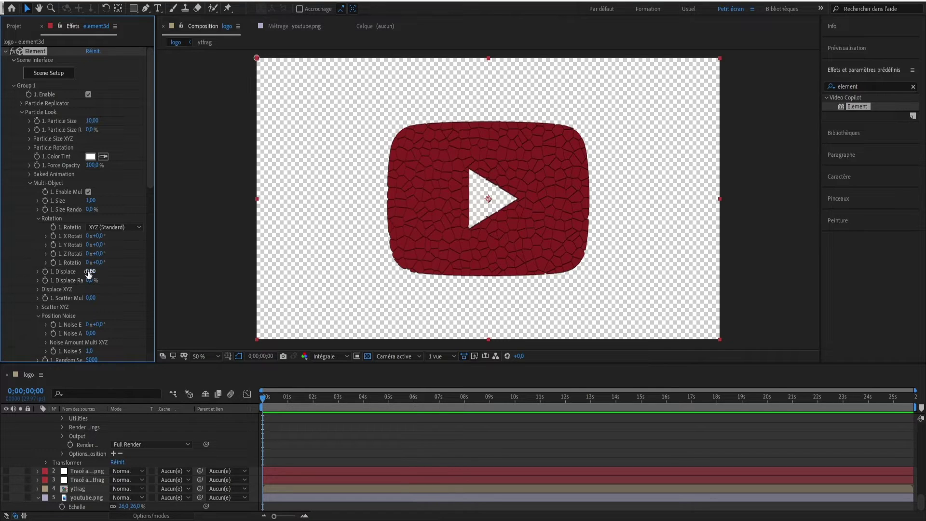
- Scrub Displace to spread the logo pieces and set the preview to Quarter resolution
{"action": "left_click_drag", "start_coordinate": [96, 272], "coordinate": [164, 276]}
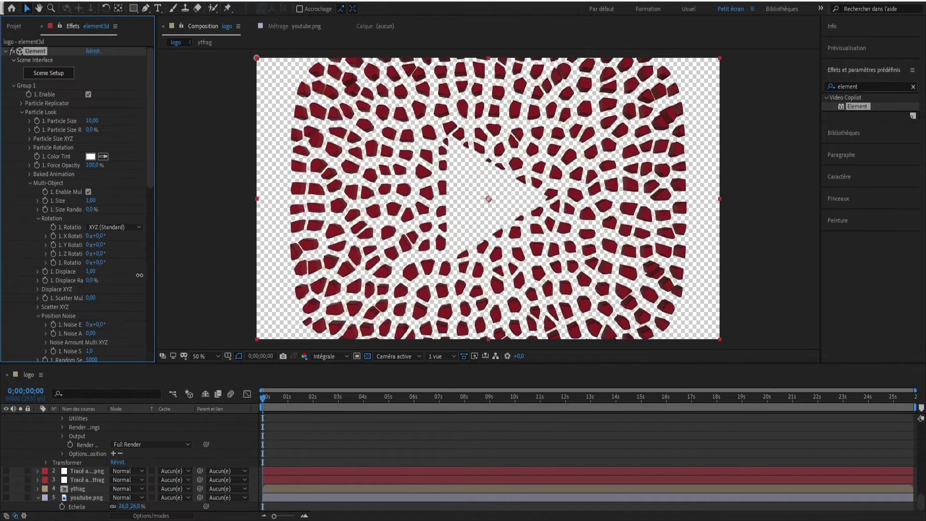
{"action": "left_click_drag", "start_coordinate": [195, 277], "coordinate": [91, 272]}
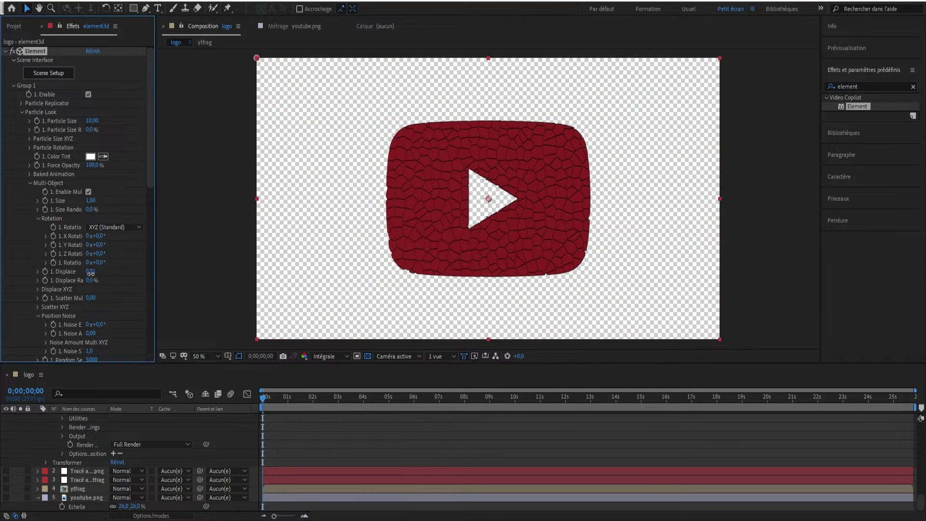
{"action": "left_click", "coordinate": [335, 352]}
{"action": "left_click", "coordinate": [348, 418]}
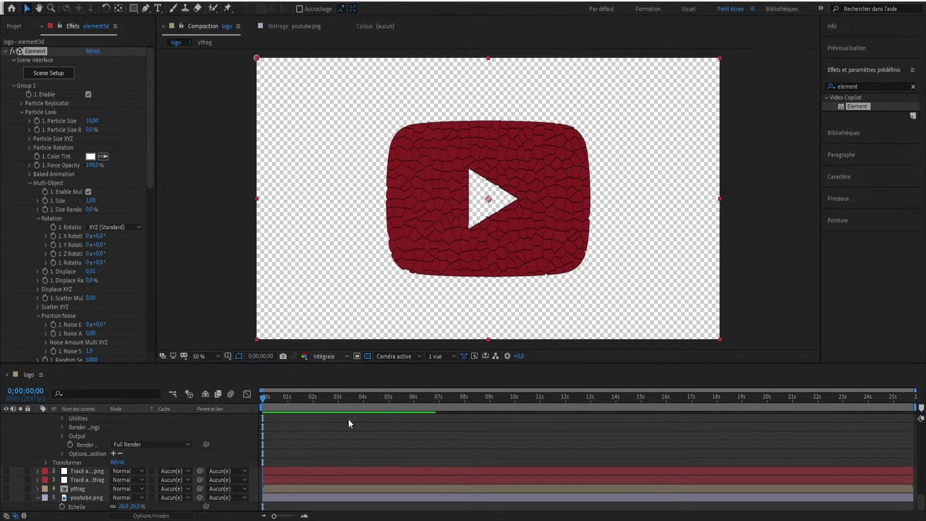
- Experiment with Displace amounts and randomness, then set Displace back to 0
{"action": "mouse_move", "coordinate": [91, 272]}
{"action": "left_mouse_down"}
{"action": "mouse_move", "coordinate": [119, 287]}
{"action": "mouse_move", "coordinate": [97, 288]}
{"action": "left_mouse_up"}
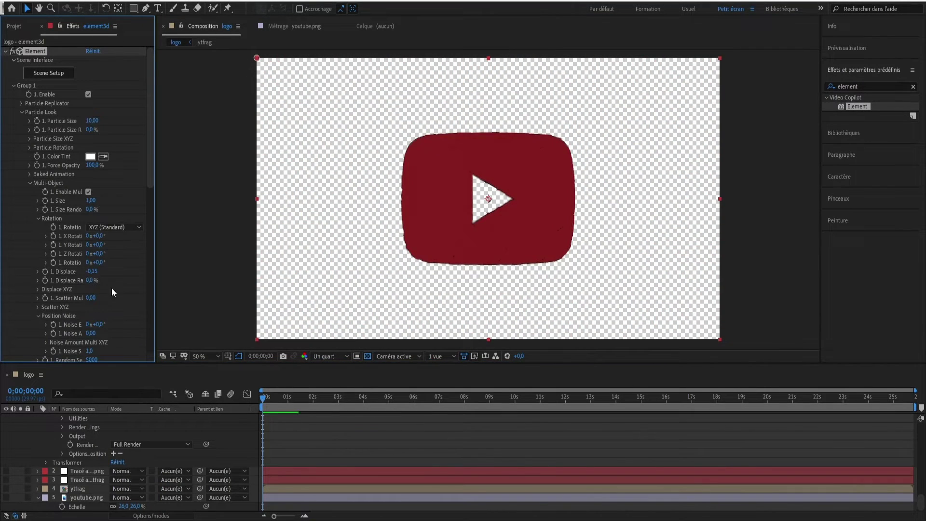
{"action": "left_click", "coordinate": [92, 270]}
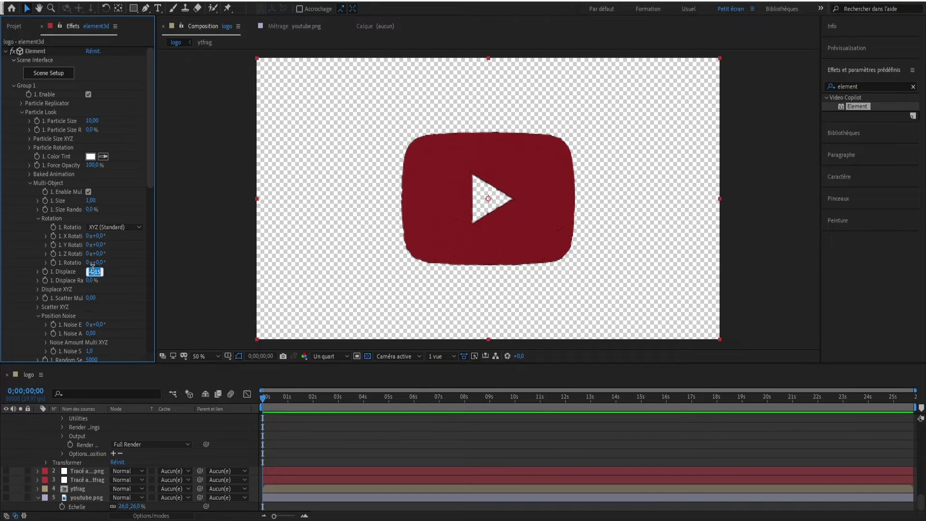
{"action": "type", "text": "0"}
{"action": "left_click_drag", "start_coordinate": [90, 282], "coordinate": [137, 277]}
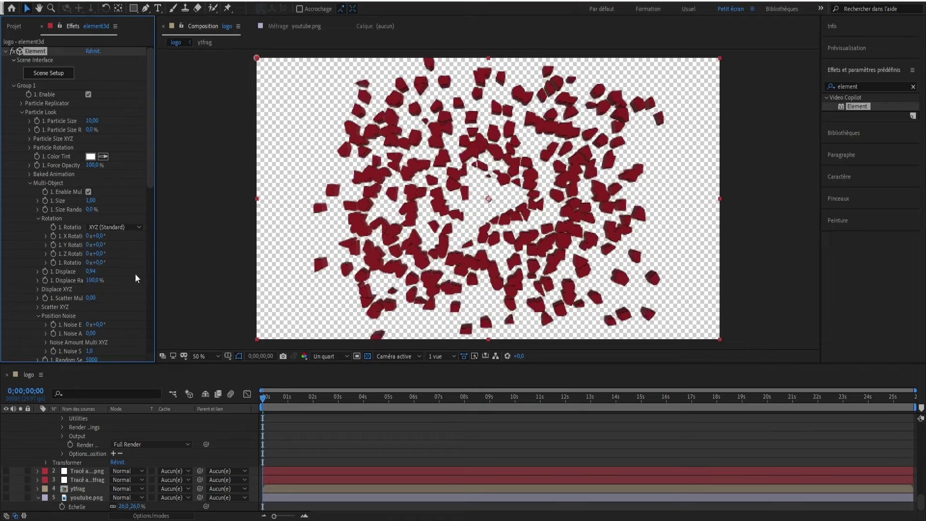
{"action": "left_click_drag", "start_coordinate": [75, 273], "coordinate": [95, 295]}
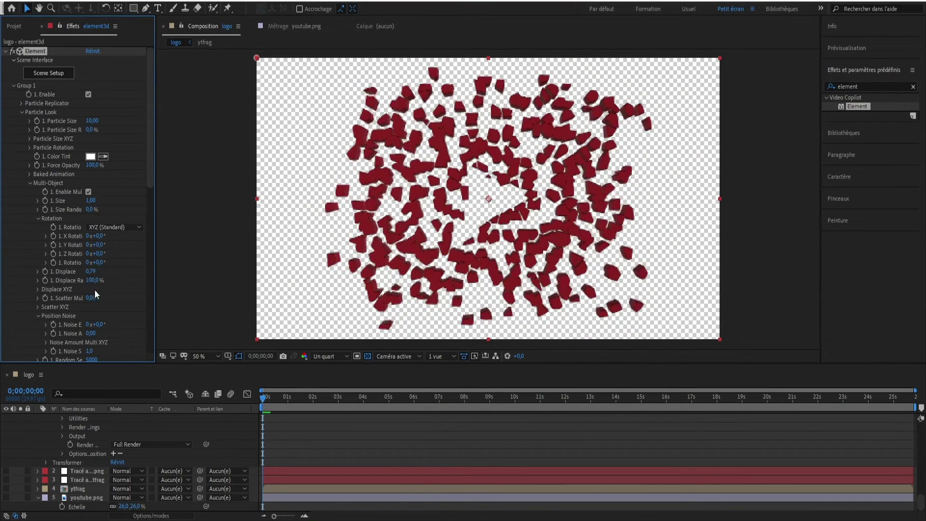
{"action": "mouse_move", "coordinate": [91, 280]}
{"action": "left_mouse_down"}
{"action": "mouse_move", "coordinate": [83, 285]}
{"action": "mouse_move", "coordinate": [133, 293]}
{"action": "left_mouse_up"}
{"action": "left_click_drag", "start_coordinate": [91, 271], "coordinate": [116, 274]}
{"action": "left_click", "coordinate": [91, 272]}
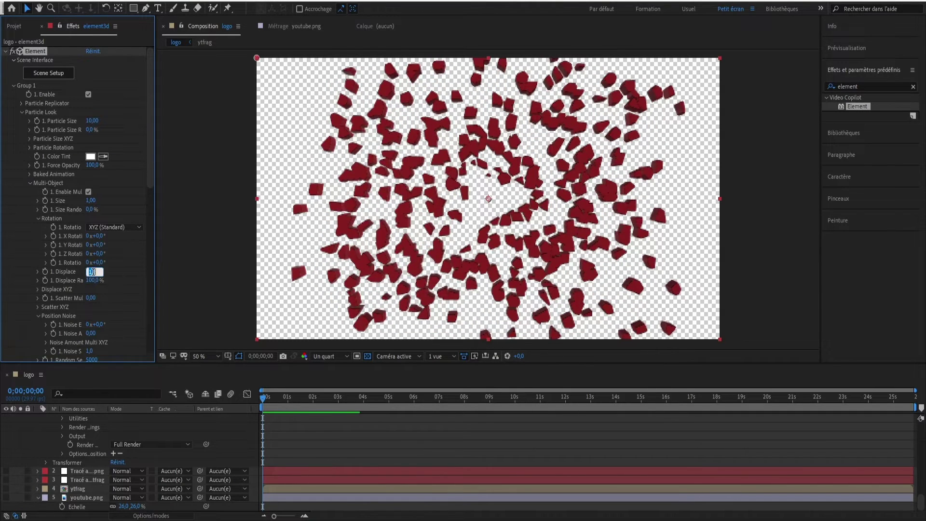
{"action": "type", "text": "0"}
{"action": "key", "text": "Return"}
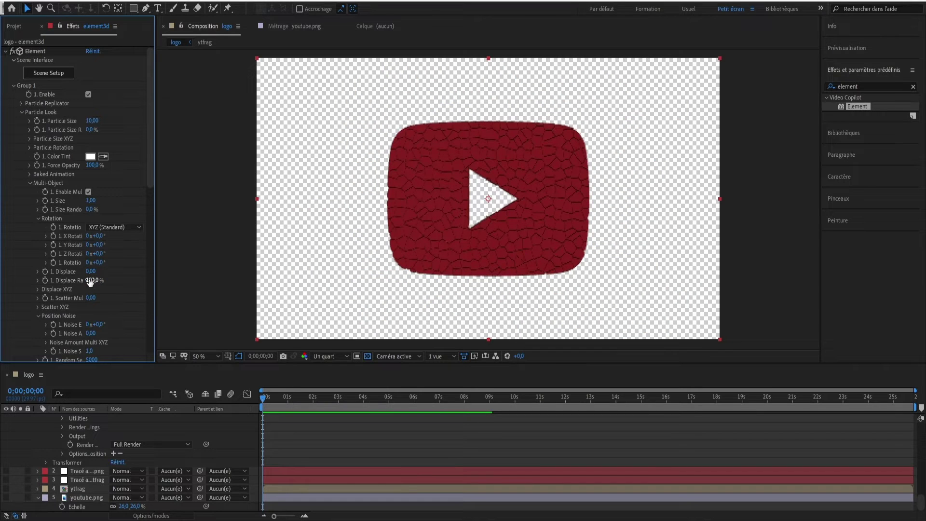
- Scrub Scatter Mul and the X and Z Scatter values to spread the fragments
{"action": "left_click", "coordinate": [90, 282]}
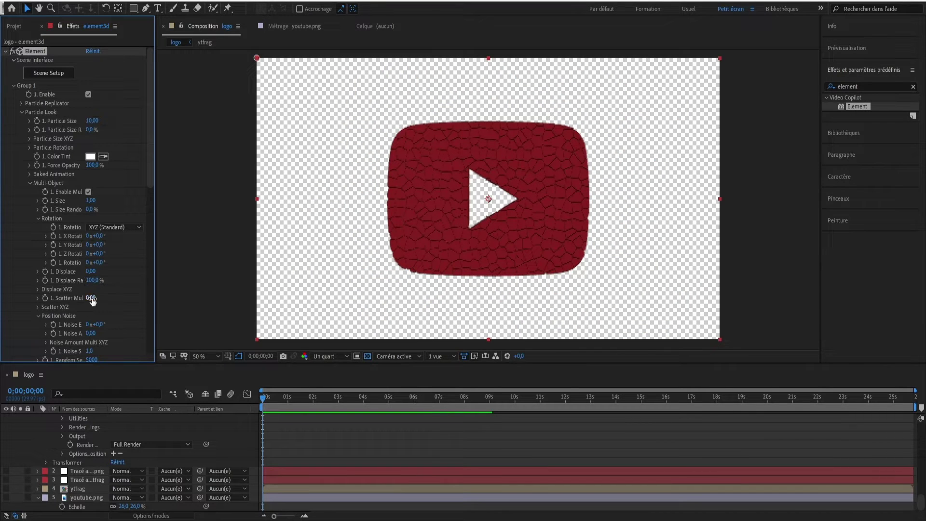
{"action": "left_click_drag", "start_coordinate": [90, 271], "coordinate": [623, 344]}
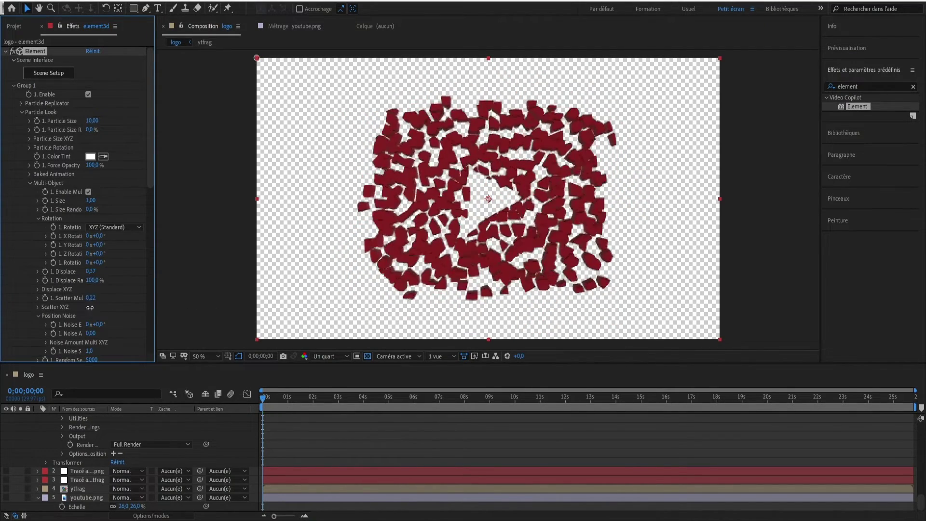
{"action": "mouse_move", "coordinate": [623, 344]}
{"action": "left_mouse_down"}
{"action": "mouse_move", "coordinate": [731, 349]}
{"action": "mouse_move", "coordinate": [19, 312]}
{"action": "left_mouse_up"}
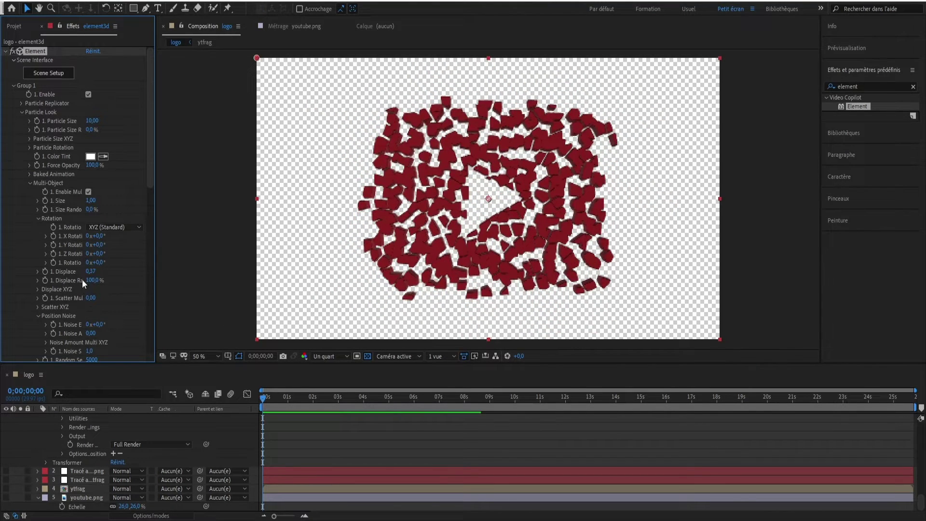
{"action": "scroll", "coordinate": [78, 298], "scroll_direction": "down", "scroll_amount": 1}
{"action": "left_click", "coordinate": [38, 283]}
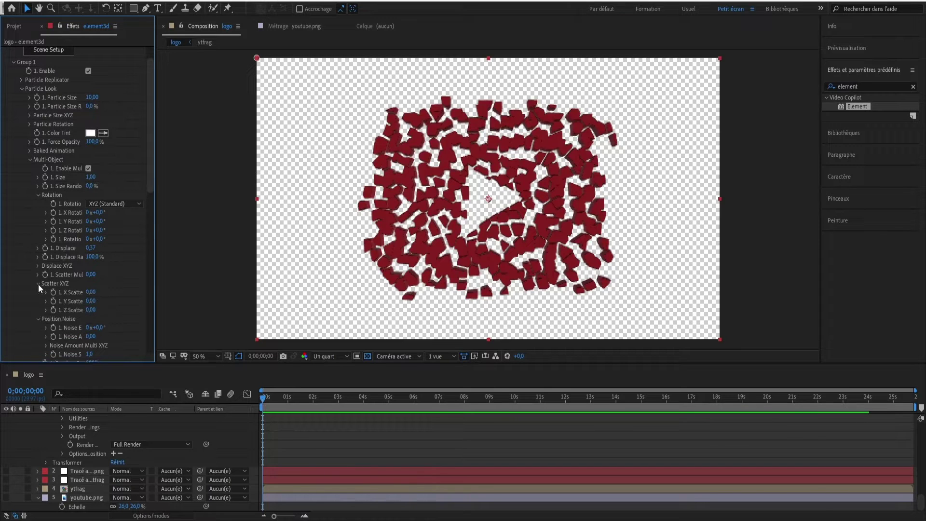
{"action": "mouse_move", "coordinate": [90, 292]}
{"action": "left_mouse_down"}
{"action": "mouse_move", "coordinate": [154, 292]}
{"action": "mouse_move", "coordinate": [10, 285]}
{"action": "mouse_move", "coordinate": [156, 305]}
{"action": "mouse_move", "coordinate": [88, 311]}
{"action": "left_mouse_up"}
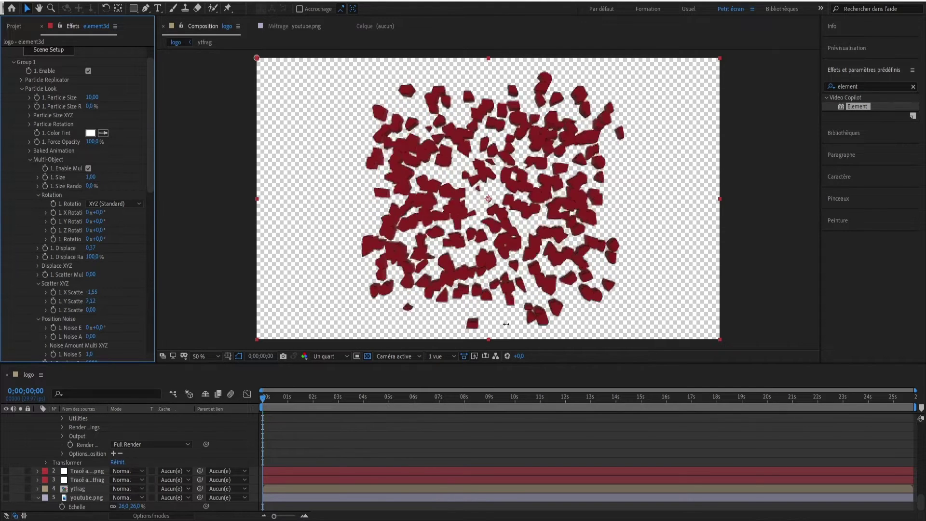
{"action": "left_click_drag", "start_coordinate": [88, 311], "coordinate": [788, 344]}
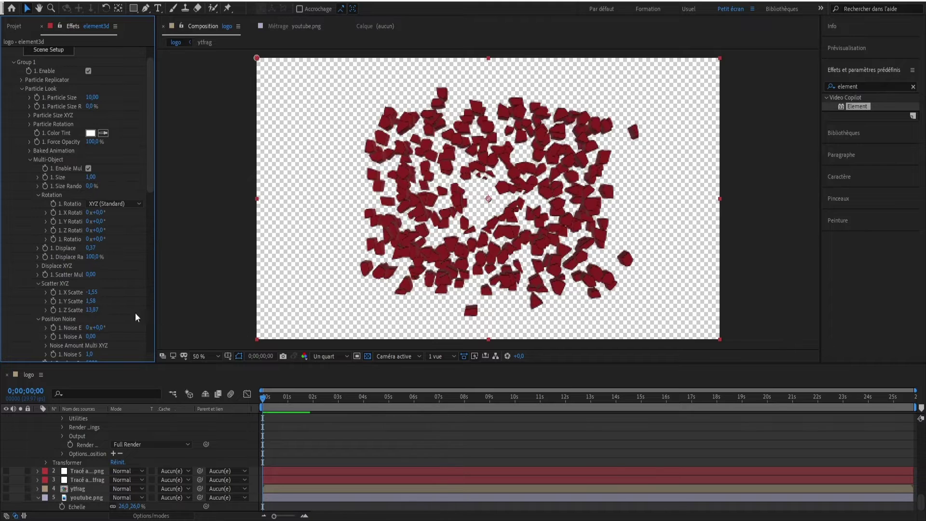
{"action": "left_click_drag", "start_coordinate": [91, 310], "coordinate": [537, 347]}
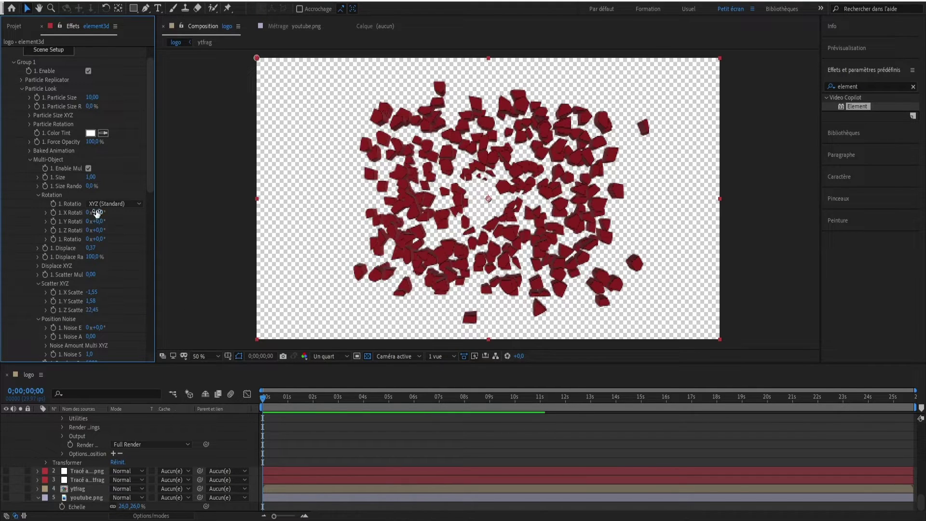
- Reset Z Scatter, Y Scatter and Displace to 0 so the logo reassembles
{"action": "left_click", "coordinate": [95, 310]}
{"action": "type", "text": "0"}
{"action": "left_click", "coordinate": [92, 301]}
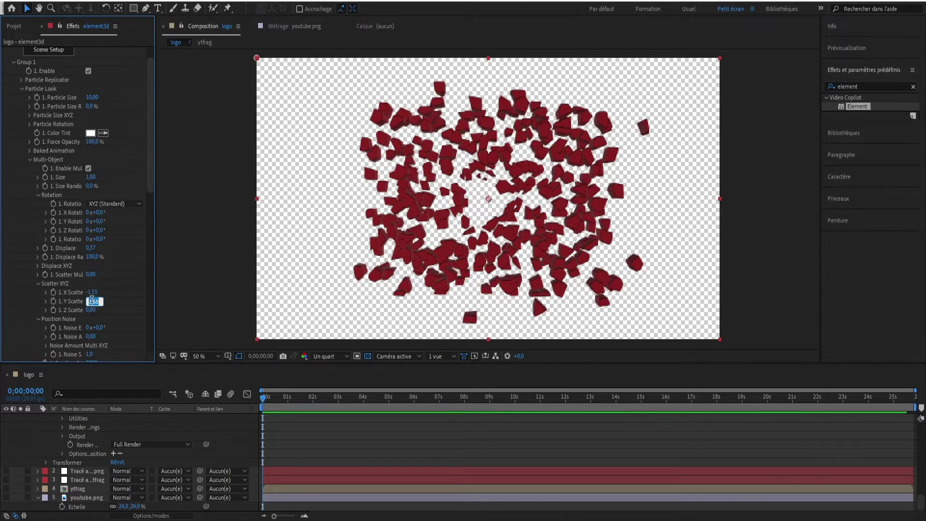
{"action": "type", "text": "00"}
{"action": "key", "text": "Return"}
{"action": "left_click", "coordinate": [90, 248]}
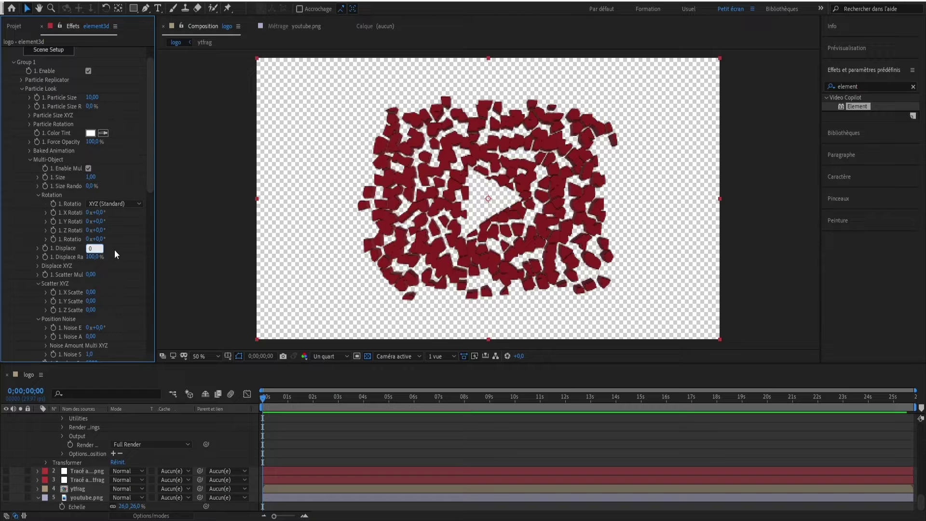
{"action": "key", "text": "Return"}
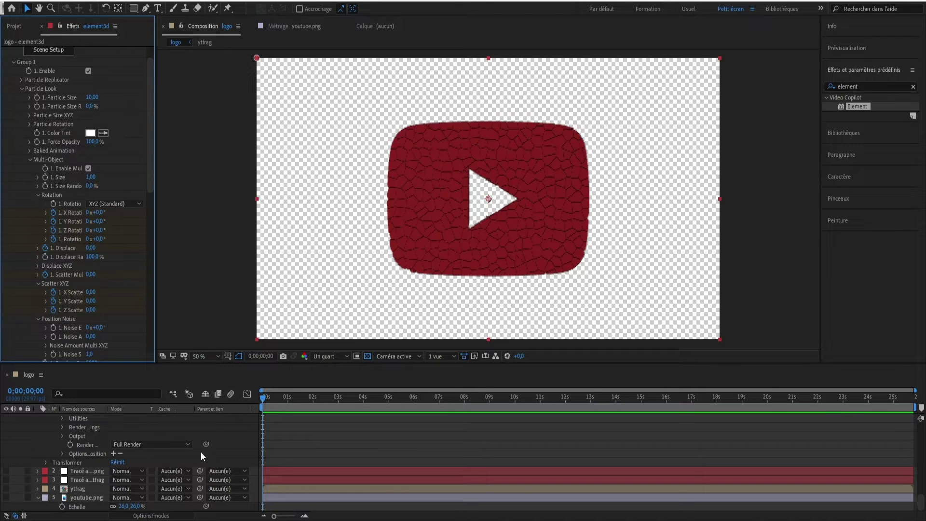
- Reveal the Element effect's keyframes near 3 seconds with U, then return the playhead to 0
{"action": "scroll", "coordinate": [91, 446], "scroll_direction": "up", "scroll_amount": 10}
{"action": "scroll", "coordinate": [91, 439], "scroll_direction": "up", "scroll_amount": 5}
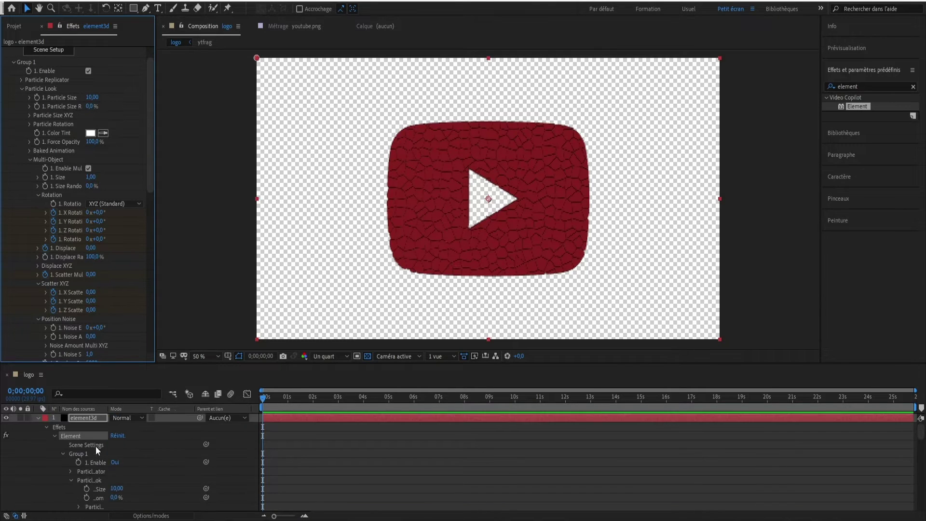
{"action": "left_click", "coordinate": [87, 435]}
{"action": "key", "text": "u"}
{"action": "key", "text": "u"}
{"action": "key", "text": "u"}
{"action": "key", "text": "u"}
{"action": "mouse_move", "coordinate": [276, 428]}
{"action": "left_mouse_down"}
{"action": "mouse_move", "coordinate": [256, 471]}
{"action": "mouse_move", "coordinate": [256, 462]}
{"action": "mouse_move", "coordinate": [291, 452]}
{"action": "mouse_move", "coordinate": [340, 452]}
{"action": "left_mouse_up"}
{"action": "left_click_drag", "start_coordinate": [262, 402], "coordinate": [262, 410]}
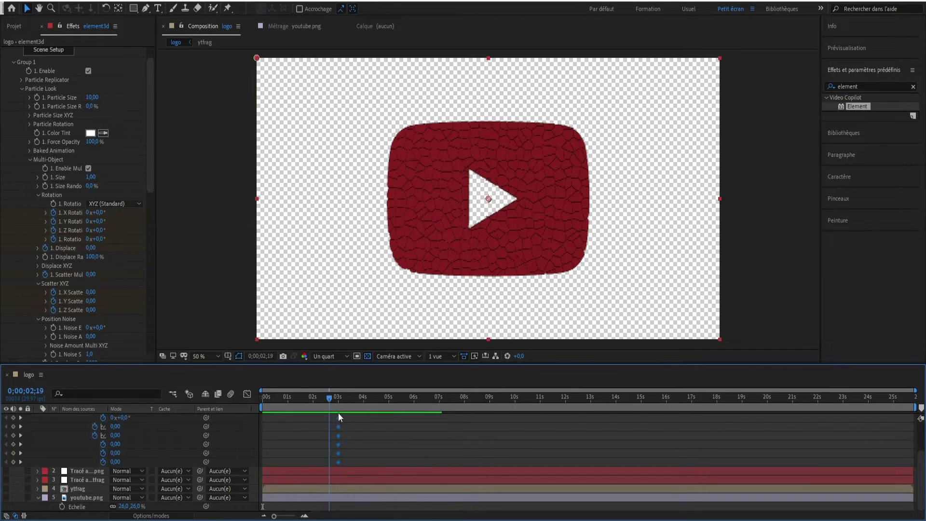
{"action": "scroll", "coordinate": [97, 117], "scroll_direction": "up", "scroll_amount": 1}
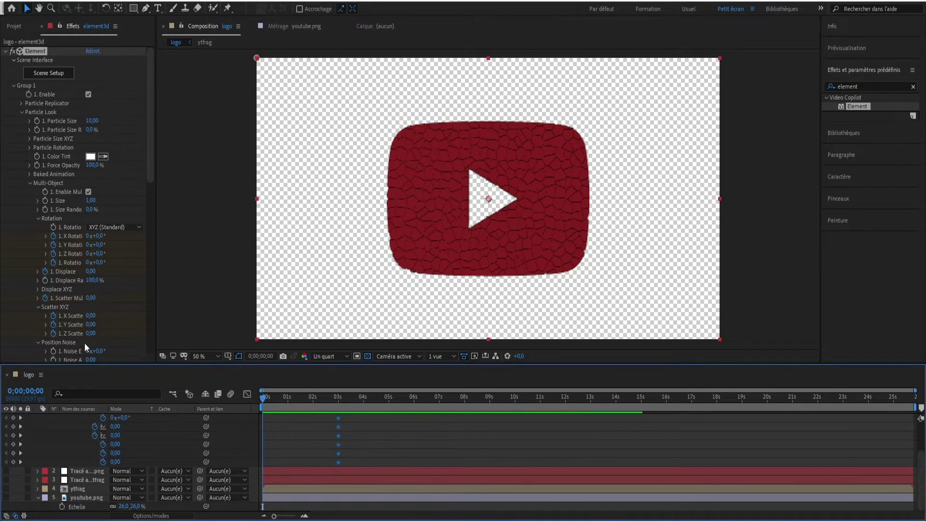
- At 0 s, set Displace to 2,59, Scatter Mul 15,12, X Scatter 1,53 and Z Scatter 32,70
{"action": "left_click_drag", "start_coordinate": [91, 271], "coordinate": [140, 293]}
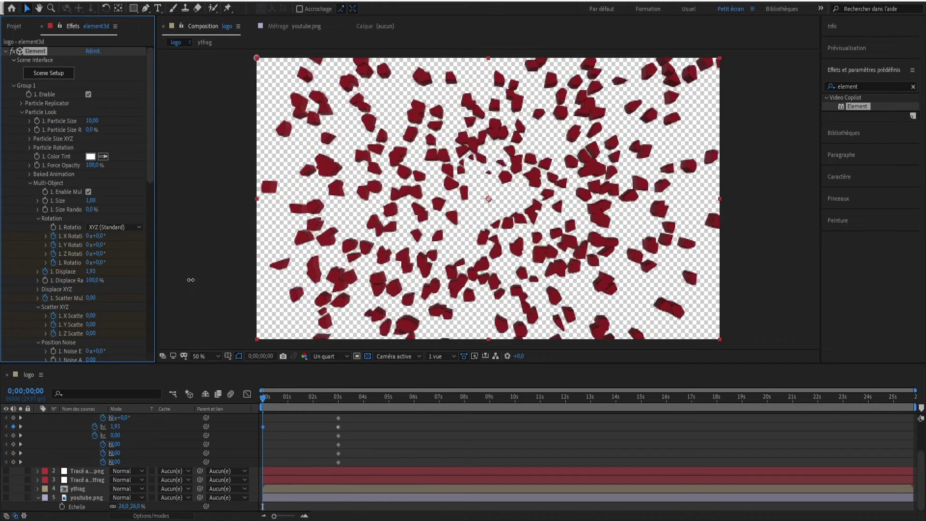
{"action": "left_click_drag", "start_coordinate": [90, 271], "coordinate": [494, 340]}
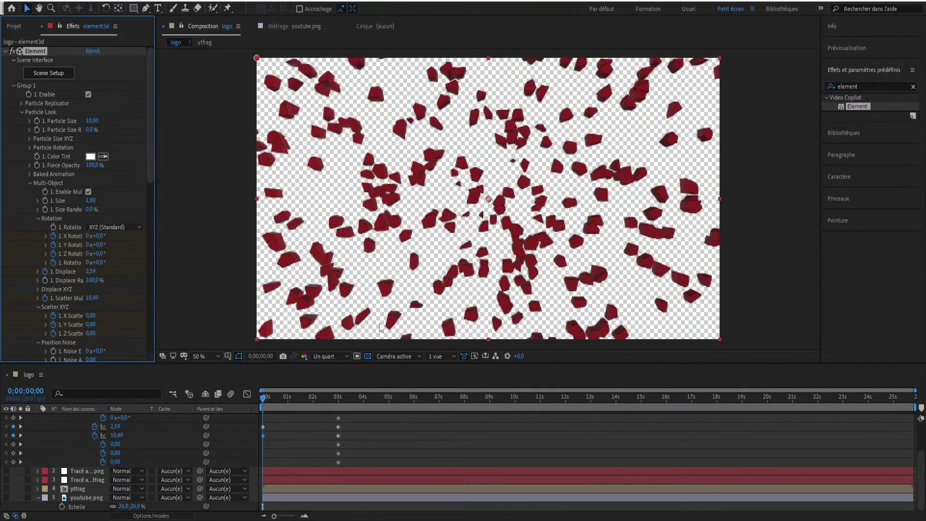
{"action": "left_click_drag", "start_coordinate": [92, 298], "coordinate": [323, 313]}
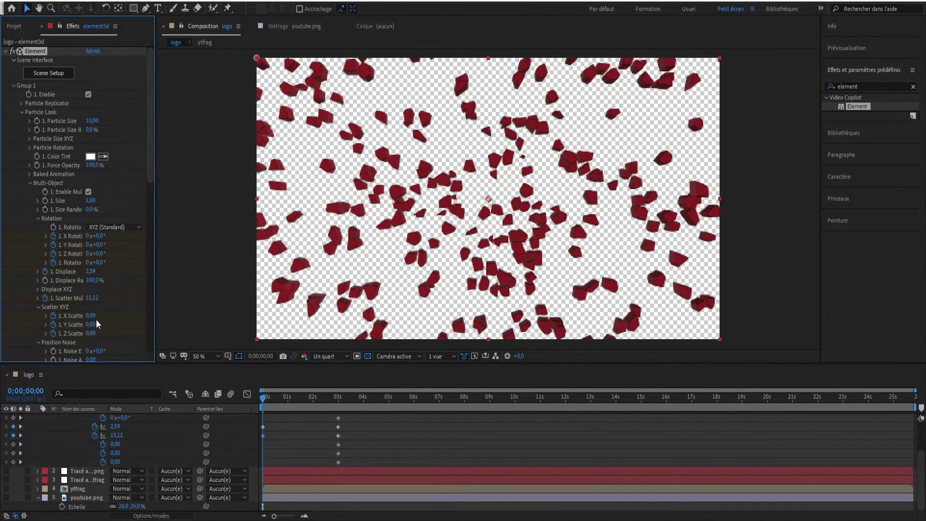
{"action": "left_click_drag", "start_coordinate": [90, 315], "coordinate": [163, 319]}
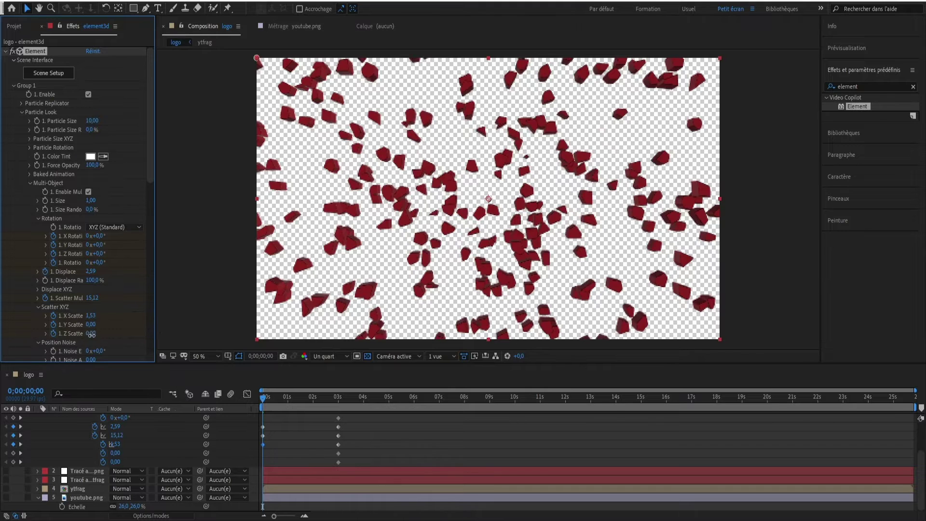
{"action": "left_click_drag", "start_coordinate": [91, 334], "coordinate": [182, 349]}
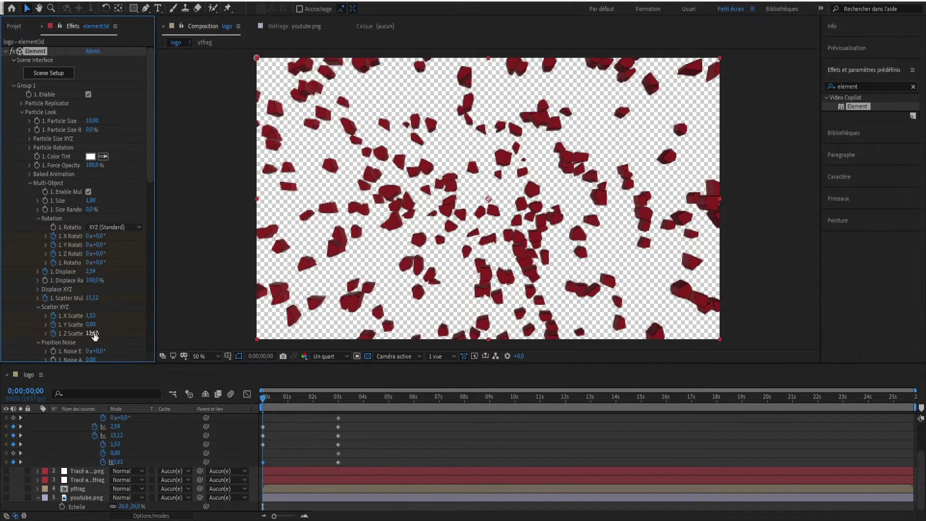
{"action": "left_click_drag", "start_coordinate": [92, 334], "coordinate": [307, 396]}
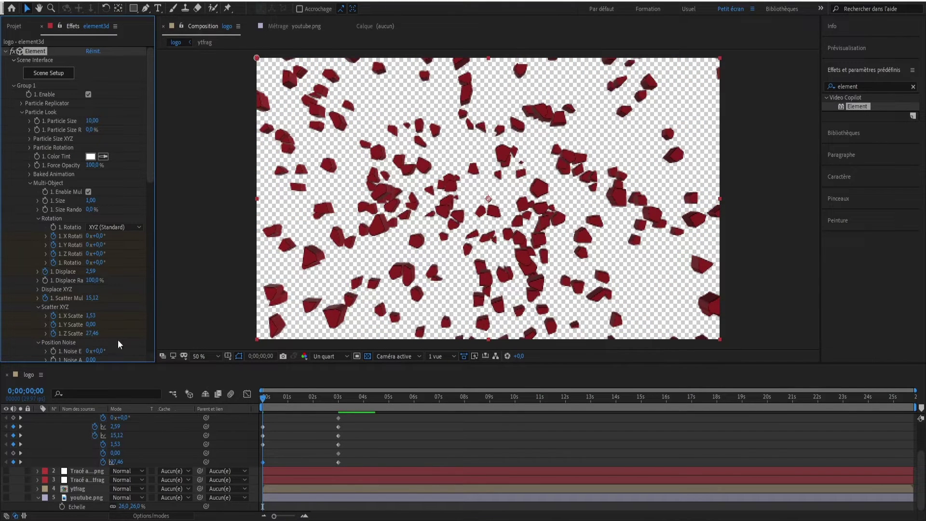
{"action": "left_click_drag", "start_coordinate": [91, 333], "coordinate": [189, 148]}
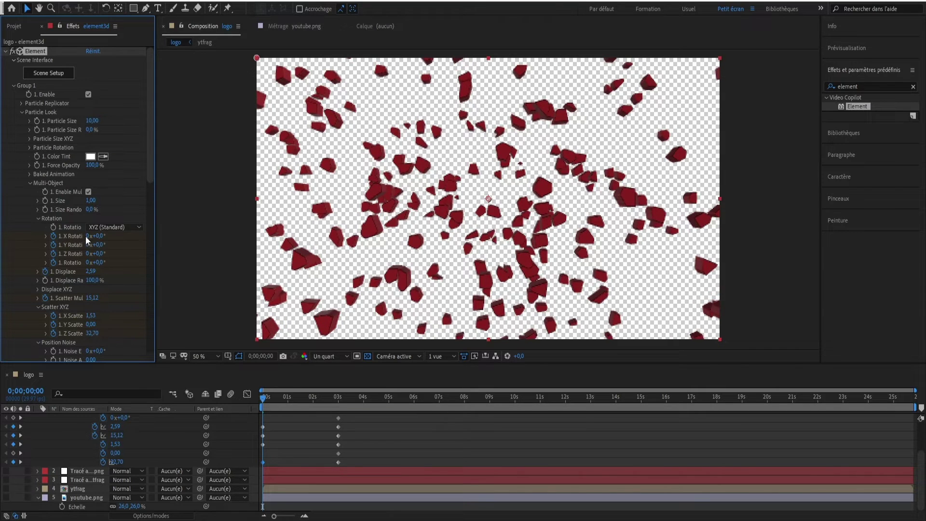
- Set the starting Group 1 Rotation to 5x+0° so the fragments spin while assembling
{"action": "left_click", "coordinate": [90, 262]}
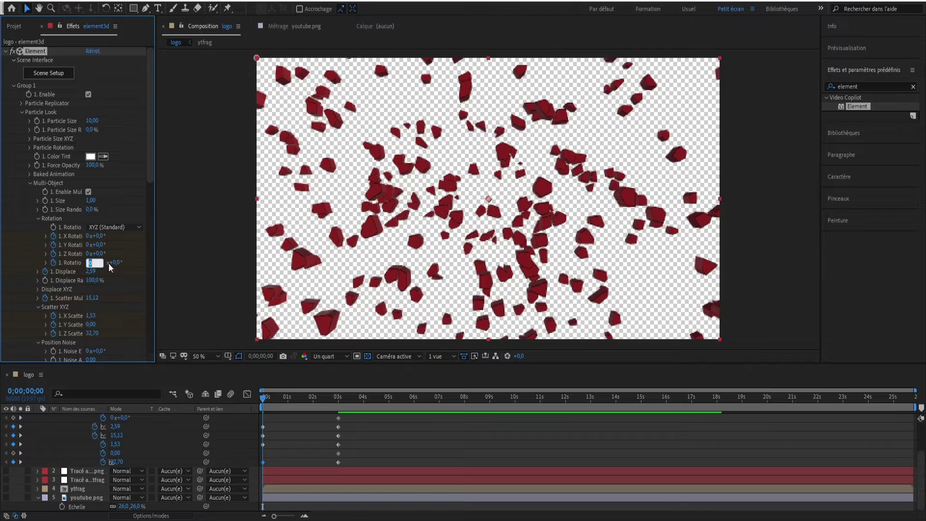
{"action": "left_click_drag", "start_coordinate": [119, 266], "coordinate": [304, 293]}
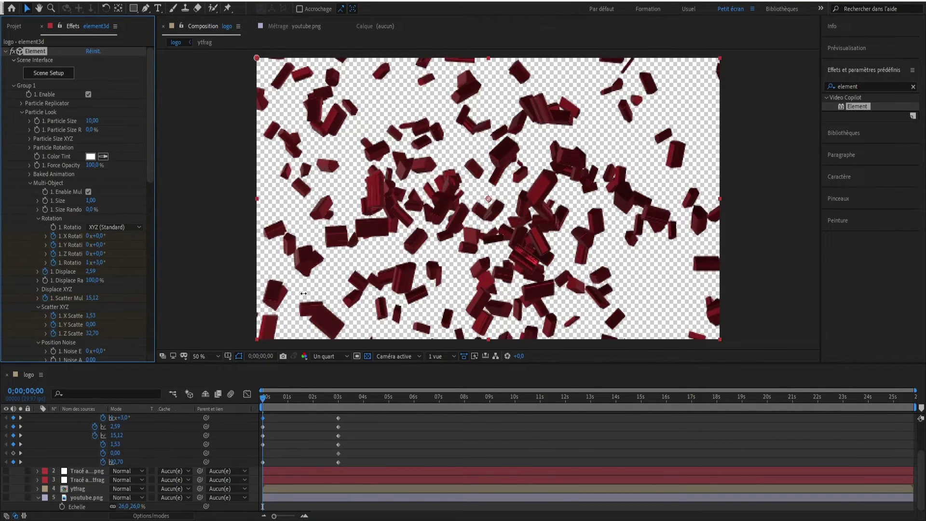
{"action": "left_click", "coordinate": [101, 262]}
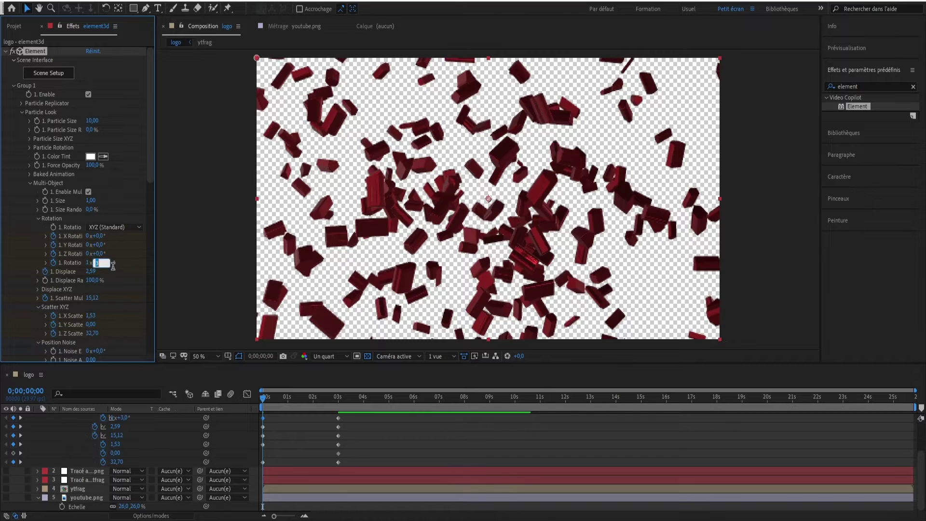
{"action": "type", "text": "0"}
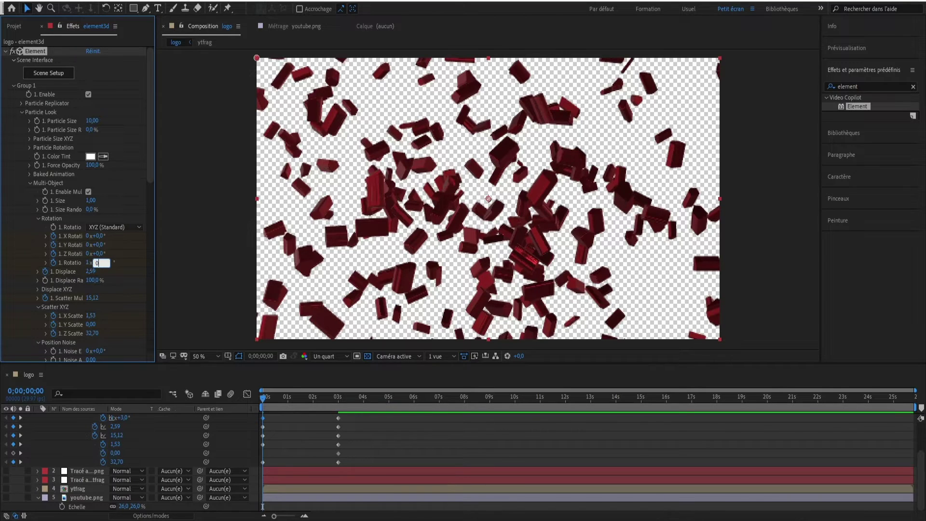
{"action": "left_click", "coordinate": [90, 263]}
{"action": "key", "text": "Return"}
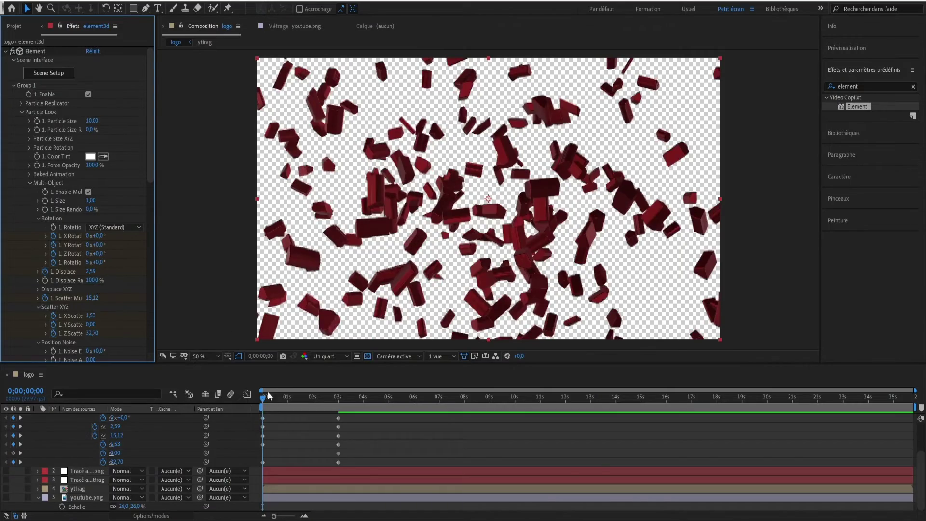
{"action": "left_click_drag", "start_coordinate": [264, 397], "coordinate": [345, 422]}
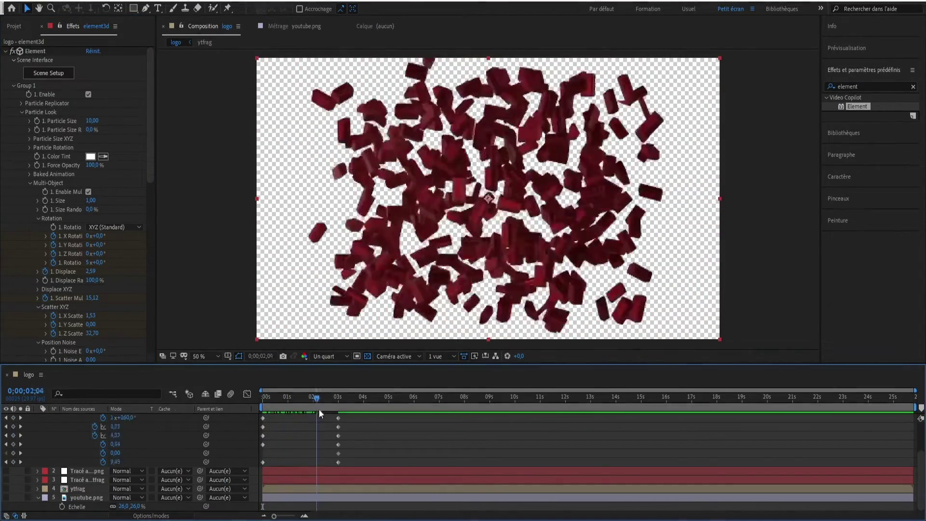
- Check '2. Enable' for Group 2 and scrub 1–3 s to watch the logo reassemble
{"action": "mouse_move", "coordinate": [346, 419]}
{"action": "left_mouse_down"}
{"action": "mouse_move", "coordinate": [242, 418]}
{"action": "mouse_move", "coordinate": [339, 427]}
{"action": "left_mouse_up"}
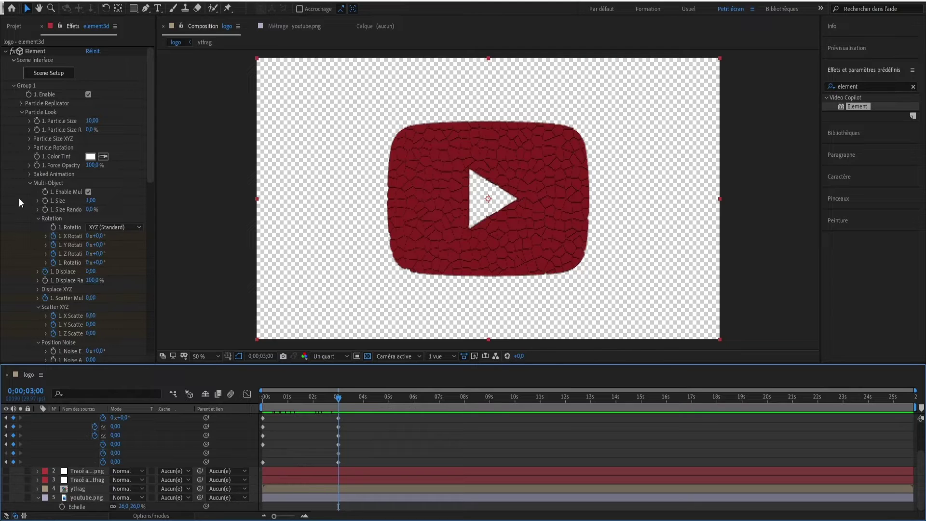
{"action": "left_click", "coordinate": [30, 183]}
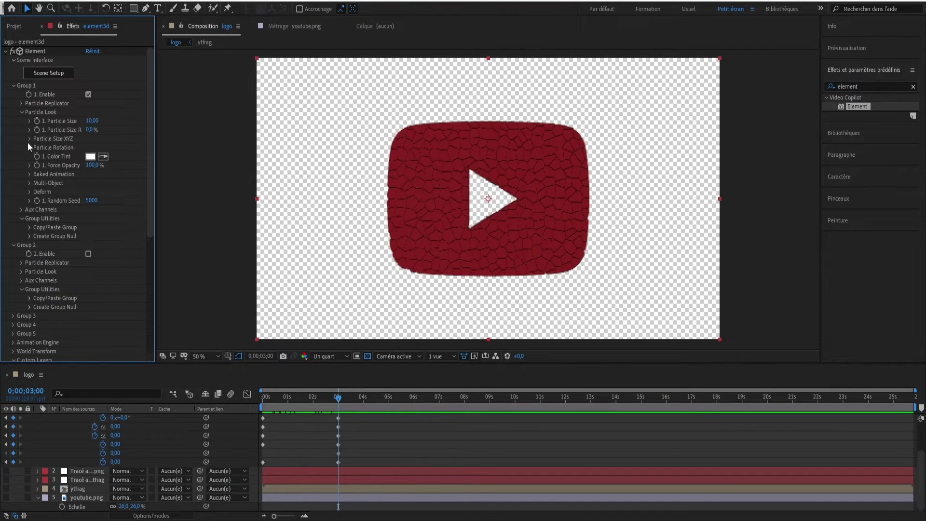
{"action": "left_click", "coordinate": [88, 253]}
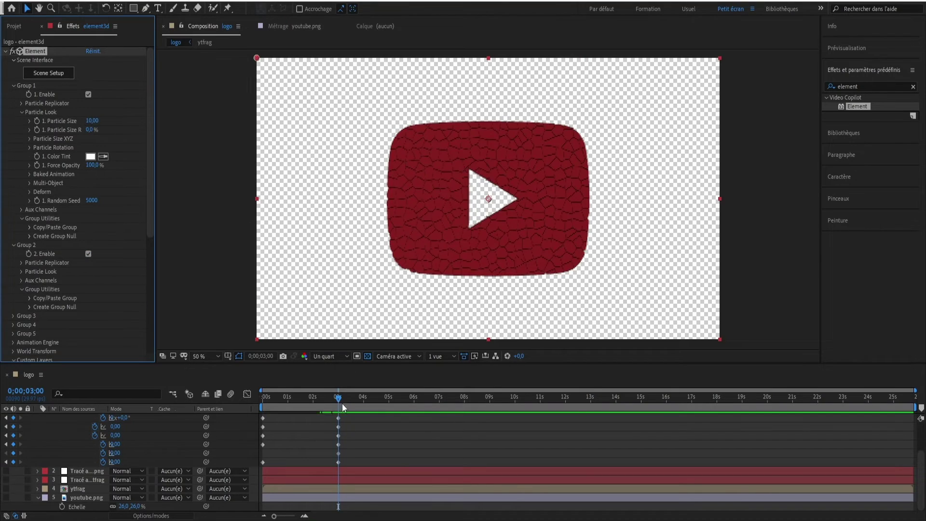
{"action": "left_click_drag", "start_coordinate": [343, 408], "coordinate": [289, 412]}
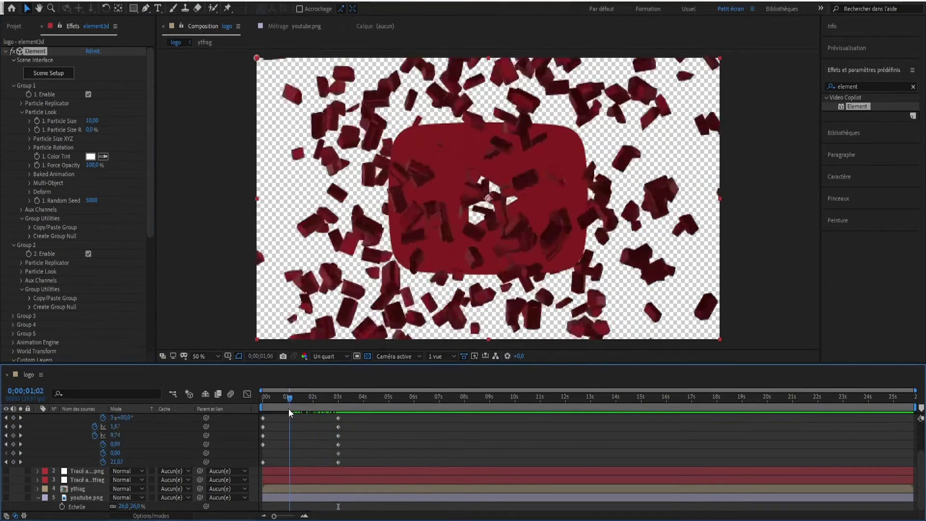
{"action": "left_click_drag", "start_coordinate": [289, 409], "coordinate": [337, 420]}
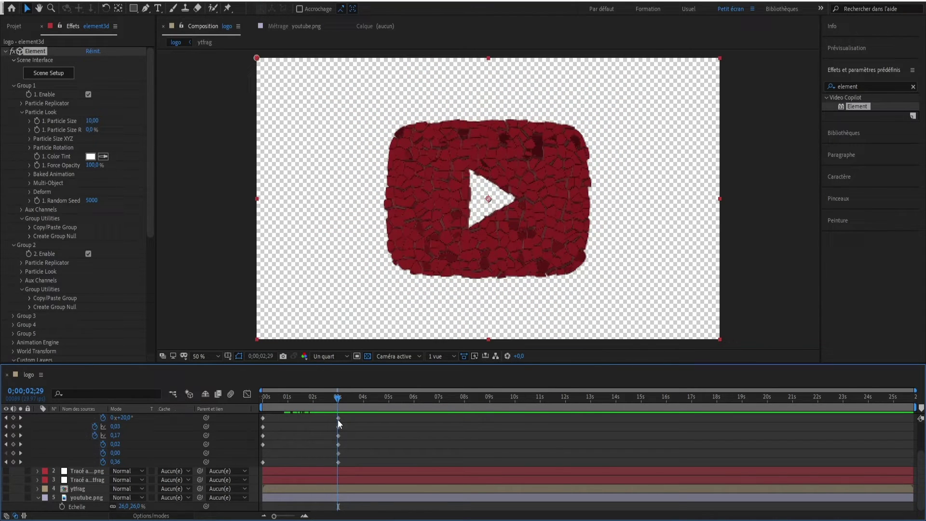
{"action": "left_click_drag", "start_coordinate": [337, 420], "coordinate": [337, 419]}
{"action": "left_click", "coordinate": [21, 272]}
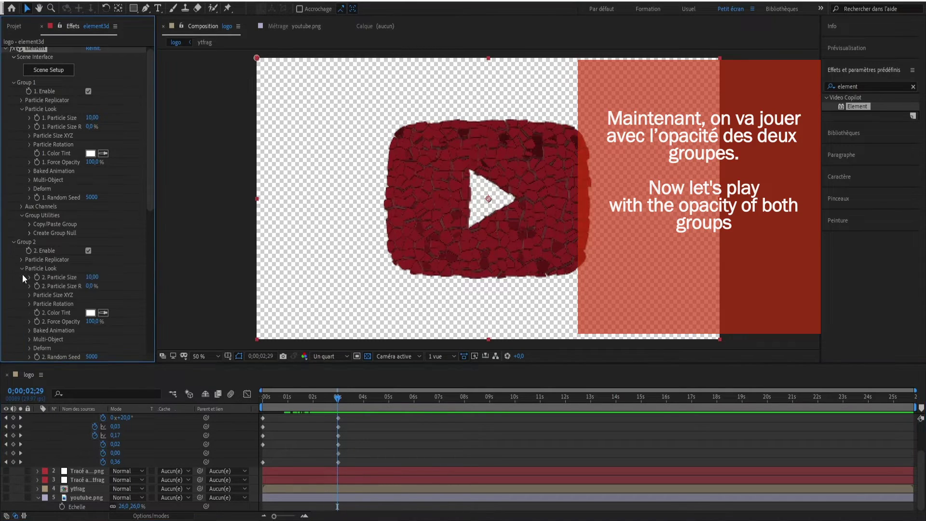
- Keyframe Group 2's Force Opacity from 0% at 2;29 to 100% at 3;01
{"action": "left_click", "coordinate": [36, 321]}
{"action": "left_click_drag", "start_coordinate": [93, 323], "coordinate": [29, 321]}
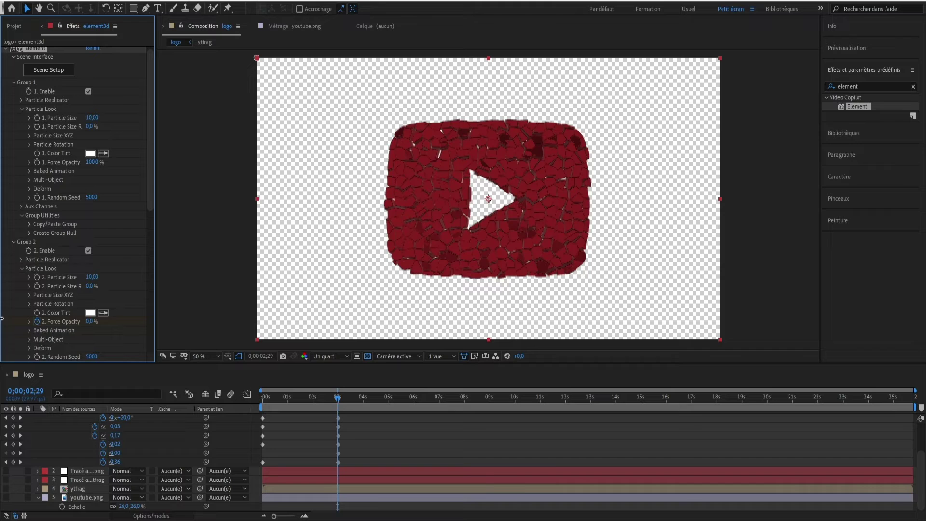
{"action": "left_click", "coordinate": [339, 397]}
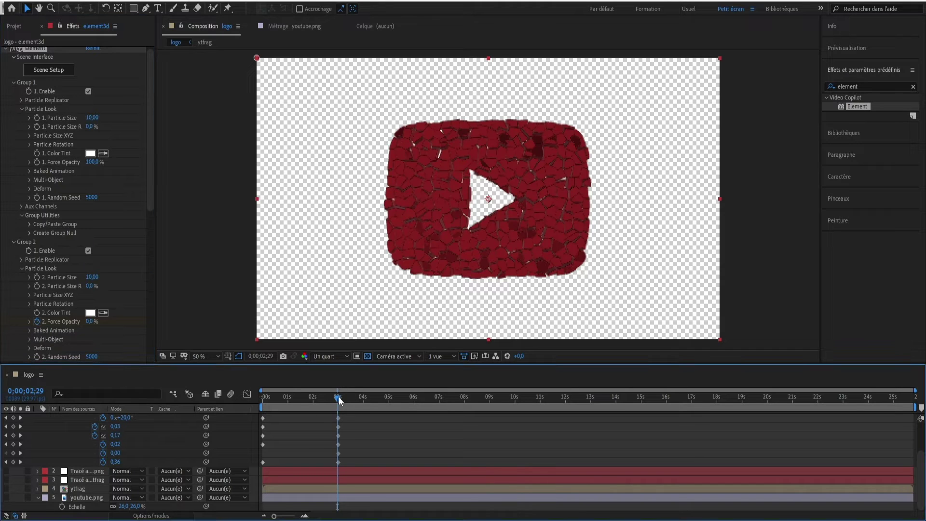
{"action": "left_click_drag", "start_coordinate": [97, 321], "coordinate": [116, 322]}
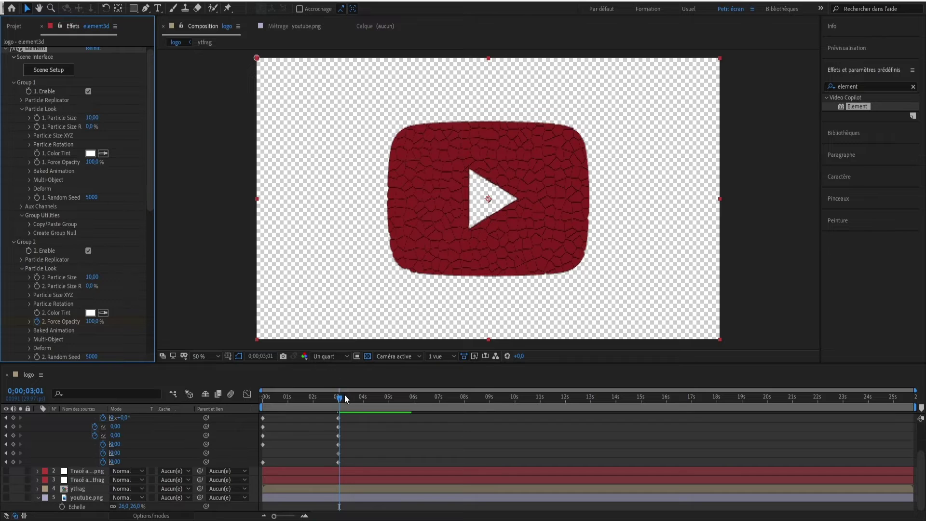
{"action": "left_click_drag", "start_coordinate": [342, 401], "coordinate": [340, 401]}
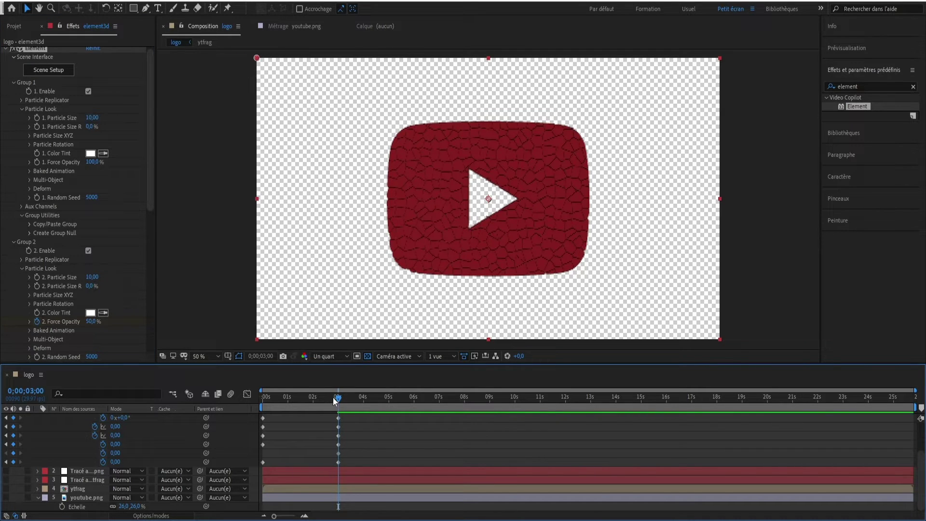
{"action": "left_click_drag", "start_coordinate": [339, 402], "coordinate": [337, 401]}
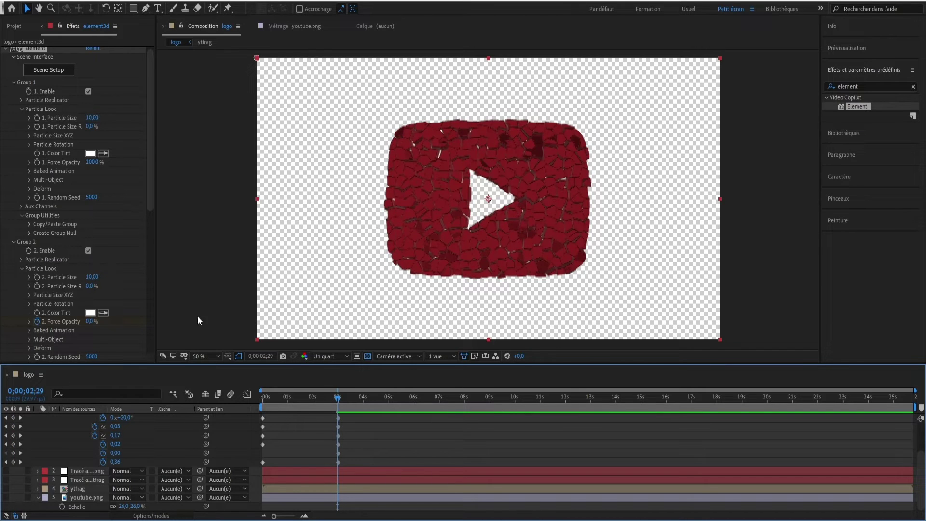
{"action": "scroll", "coordinate": [43, 171], "scroll_direction": "up", "scroll_amount": 1}
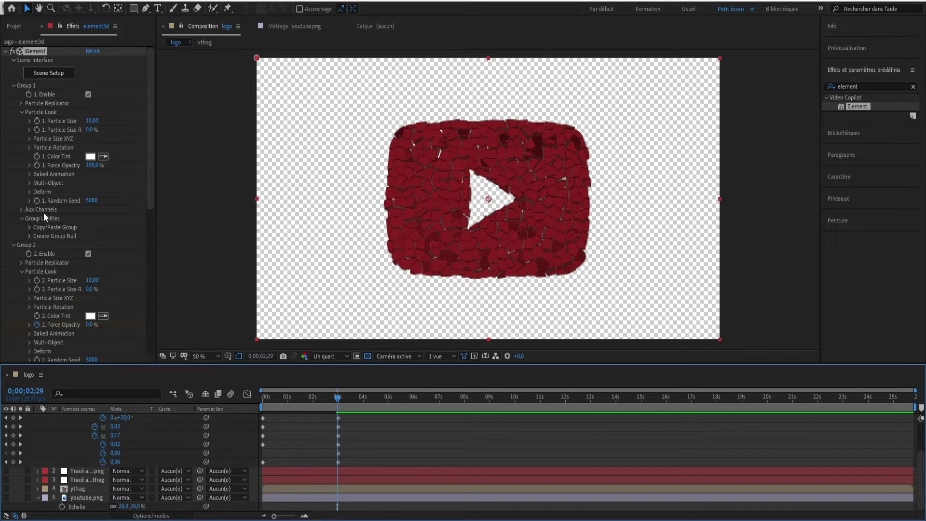
- Keyframe Group 1's Force Opacity from 100% at 2;29 to 0% at 3;01
{"action": "left_click", "coordinate": [37, 165]}
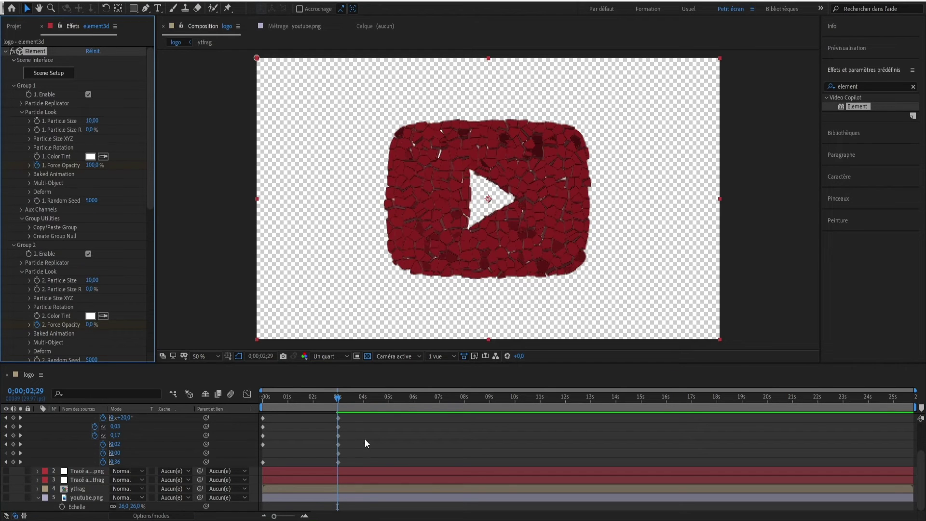
{"action": "left_click", "coordinate": [340, 397]}
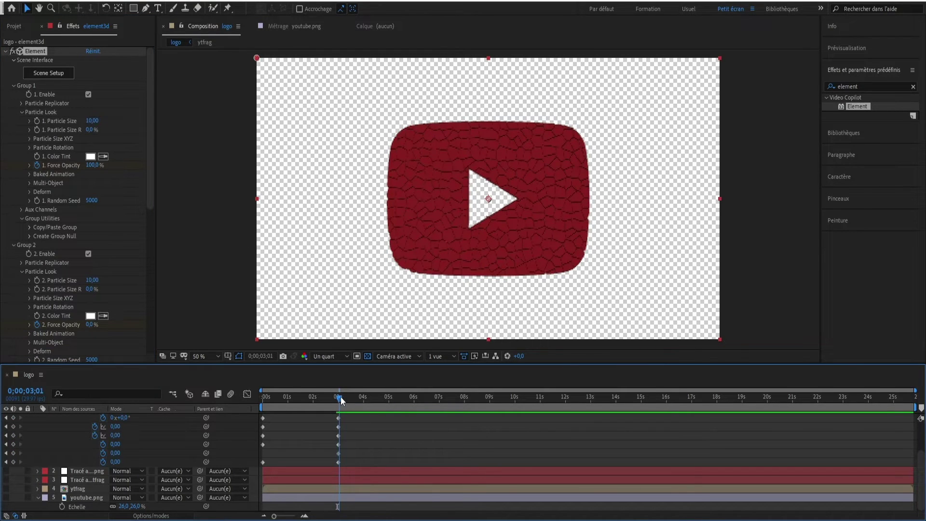
{"action": "left_click_drag", "start_coordinate": [92, 324], "coordinate": [139, 324]}
{"action": "left_click_drag", "start_coordinate": [91, 165], "coordinate": [2, 171]}
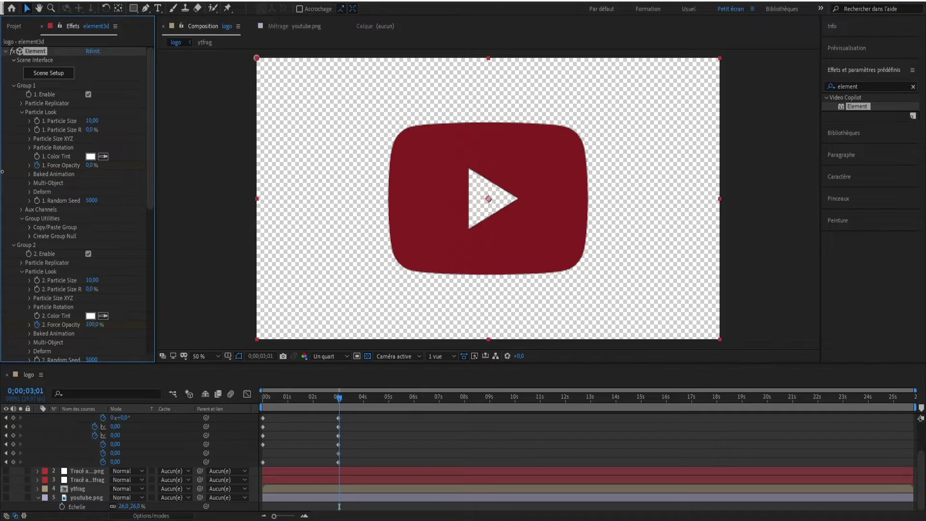
{"action": "mouse_move", "coordinate": [339, 397]}
{"action": "left_mouse_down"}
{"action": "mouse_move", "coordinate": [309, 411]}
{"action": "mouse_move", "coordinate": [338, 421]}
{"action": "left_mouse_up"}
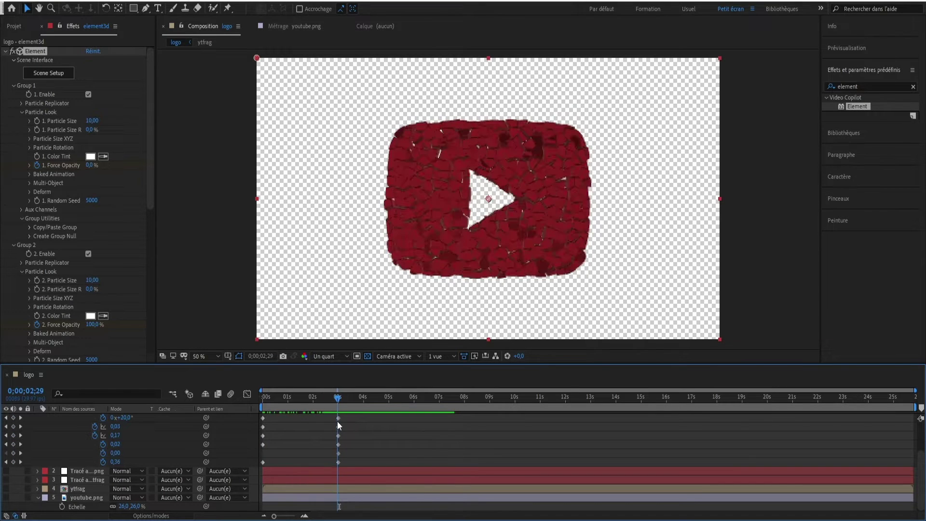
{"action": "left_click_drag", "start_coordinate": [337, 421], "coordinate": [338, 426]}
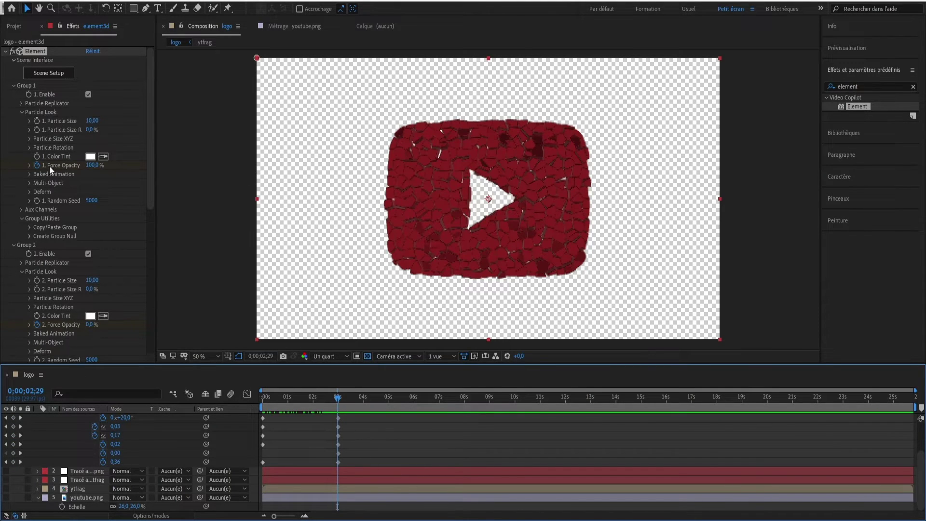
{"action": "scroll", "coordinate": [180, 474], "scroll_direction": "up", "scroll_amount": 3}
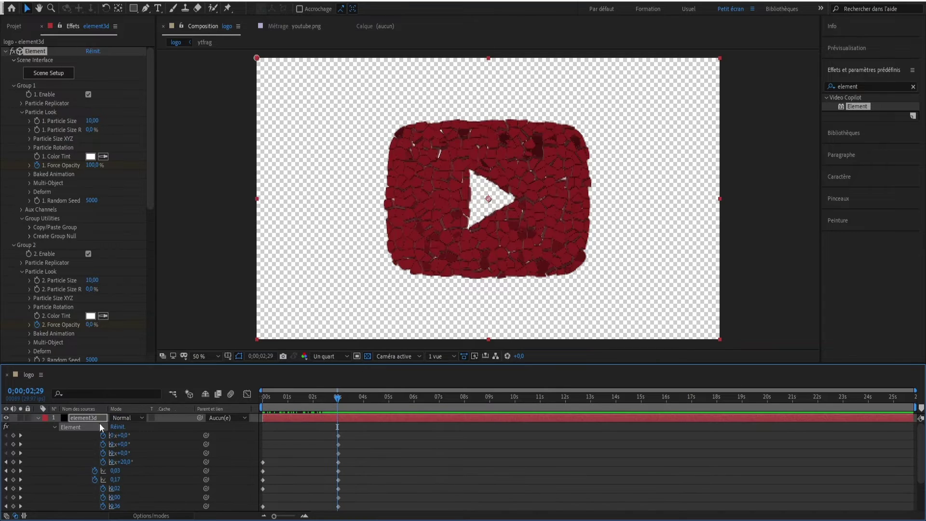
{"action": "scroll", "coordinate": [64, 329], "scroll_direction": "down", "scroll_amount": 2}
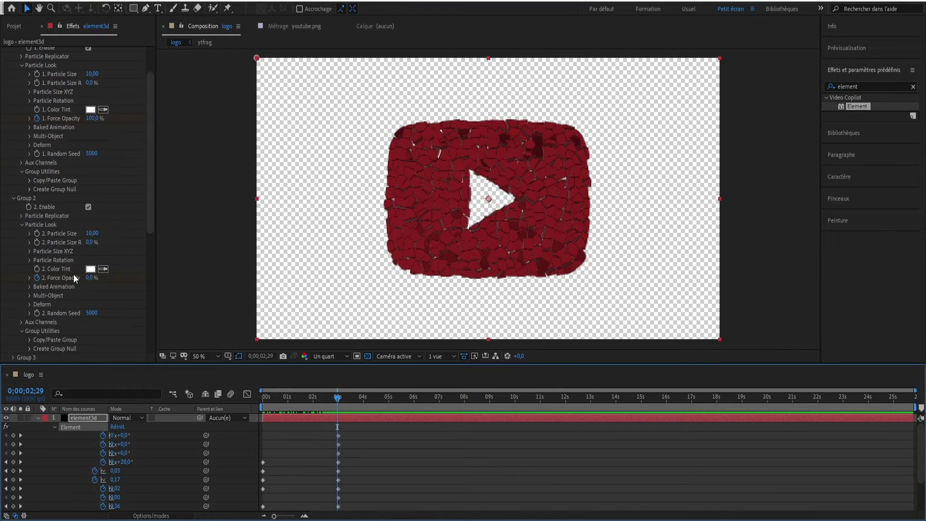
{"action": "scroll", "coordinate": [74, 276], "scroll_direction": "up", "scroll_amount": 2}
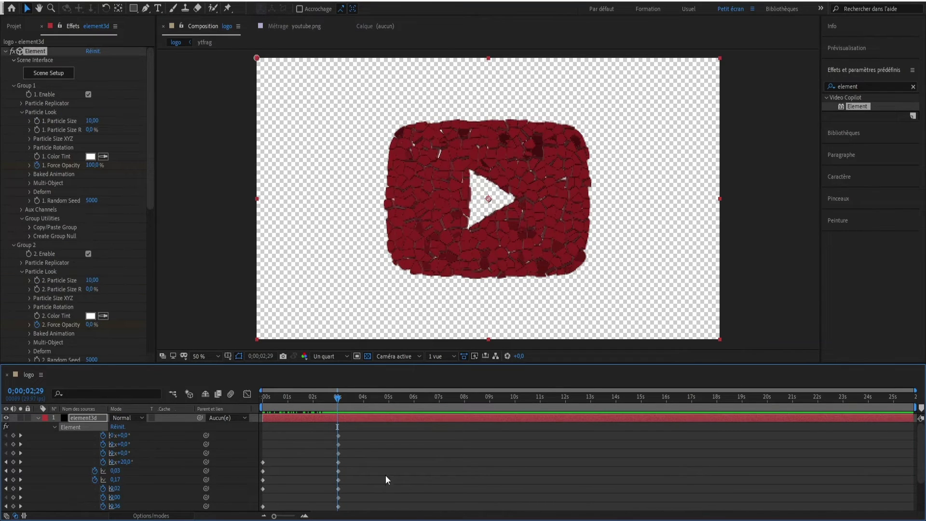
{"action": "left_click", "coordinate": [305, 515]}
- Move Group 1's first Force Opacity keyframe from 2;29 to 3;00 so the fade ends by 3;02
{"action": "left_click", "coordinate": [305, 516]}
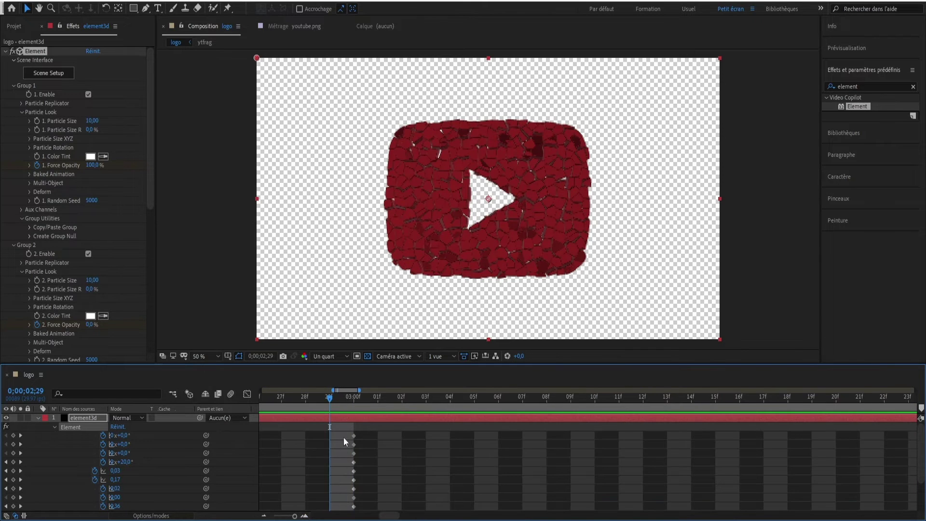
{"action": "left_click_drag", "start_coordinate": [332, 398], "coordinate": [348, 403]}
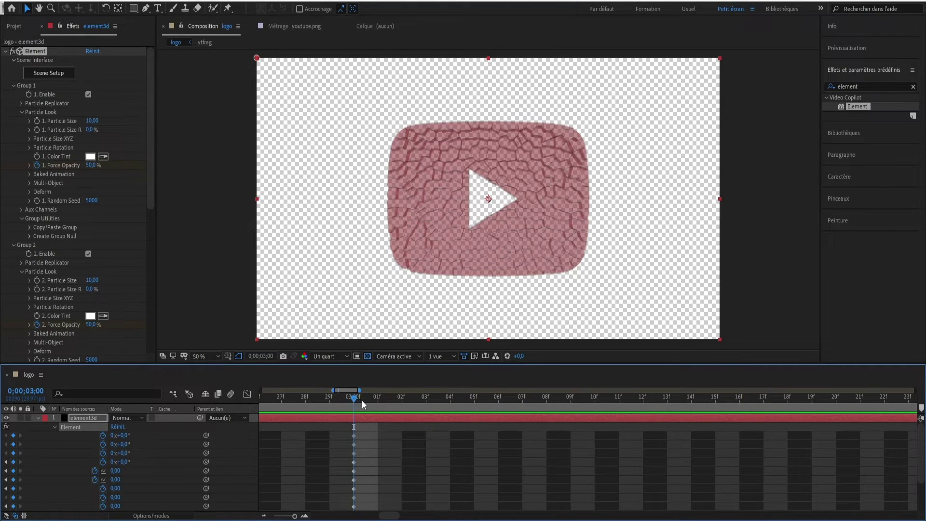
{"action": "left_click_drag", "start_coordinate": [362, 400], "coordinate": [352, 405]}
{"action": "left_click", "coordinate": [80, 417]}
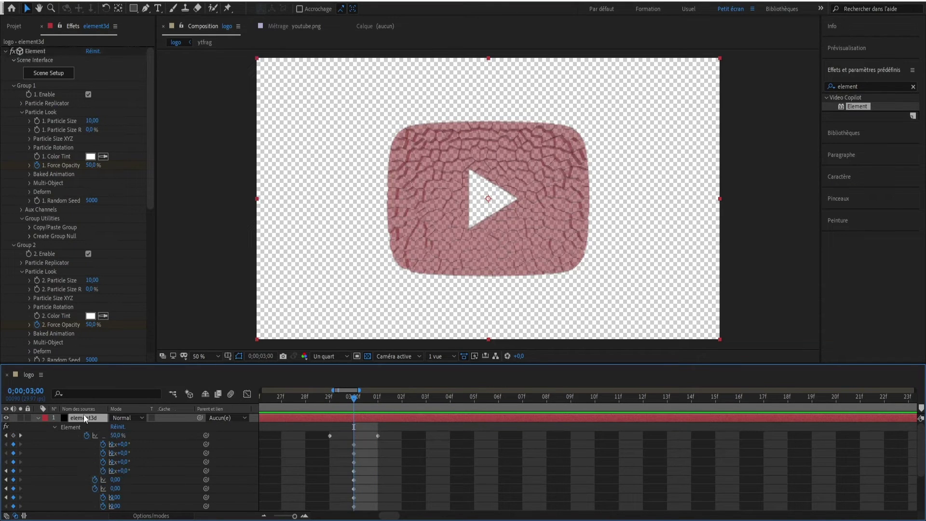
{"action": "key", "text": "u"}
{"action": "key", "text": "u"}
{"action": "left_click", "coordinate": [340, 403]}
{"action": "left_click", "coordinate": [331, 436]}
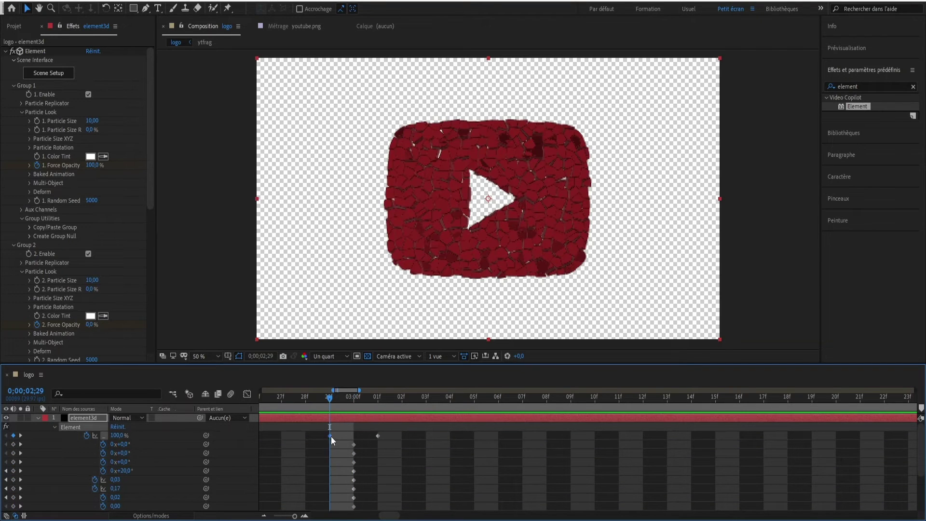
{"action": "mouse_move", "coordinate": [341, 405]}
{"action": "left_mouse_down"}
{"action": "mouse_move", "coordinate": [352, 412]}
{"action": "mouse_move", "coordinate": [322, 425]}
{"action": "mouse_move", "coordinate": [343, 432]}
{"action": "left_mouse_up"}
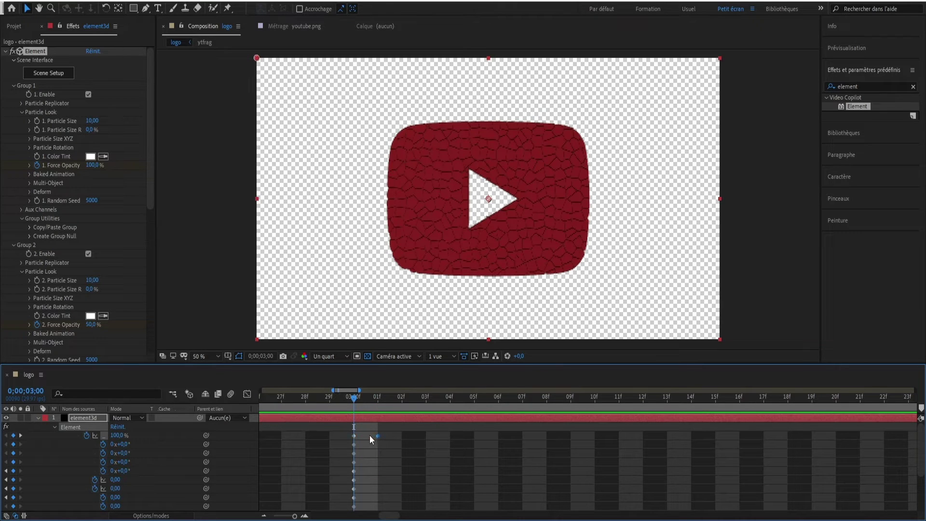
{"action": "mouse_move", "coordinate": [356, 409]}
{"action": "left_mouse_down"}
{"action": "mouse_move", "coordinate": [311, 406]}
{"action": "mouse_move", "coordinate": [402, 408]}
{"action": "left_mouse_up"}
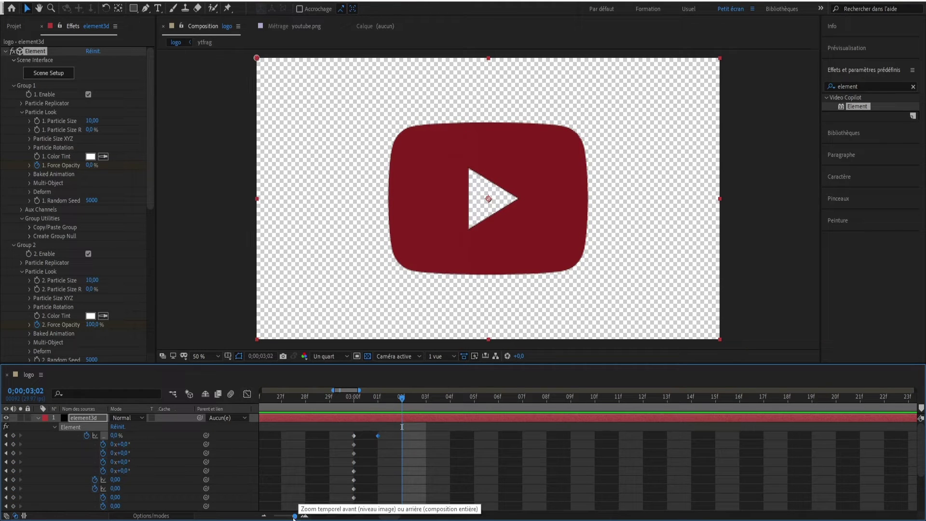
{"action": "left_click", "coordinate": [264, 516]}
- Return to the composition start and collapse the Element effect and element3d layer properties
{"action": "left_click", "coordinate": [264, 516]}
{"action": "left_click", "coordinate": [264, 516]}
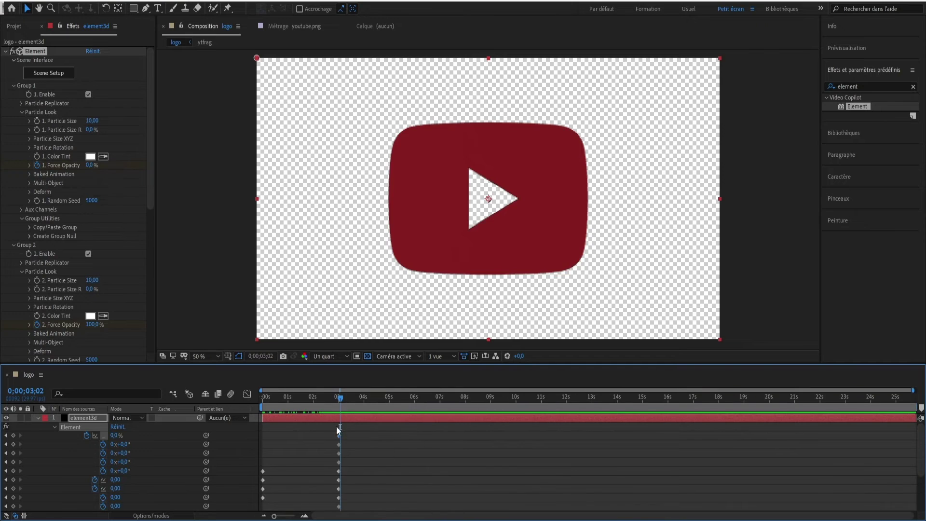
{"action": "key", "text": "Home"}
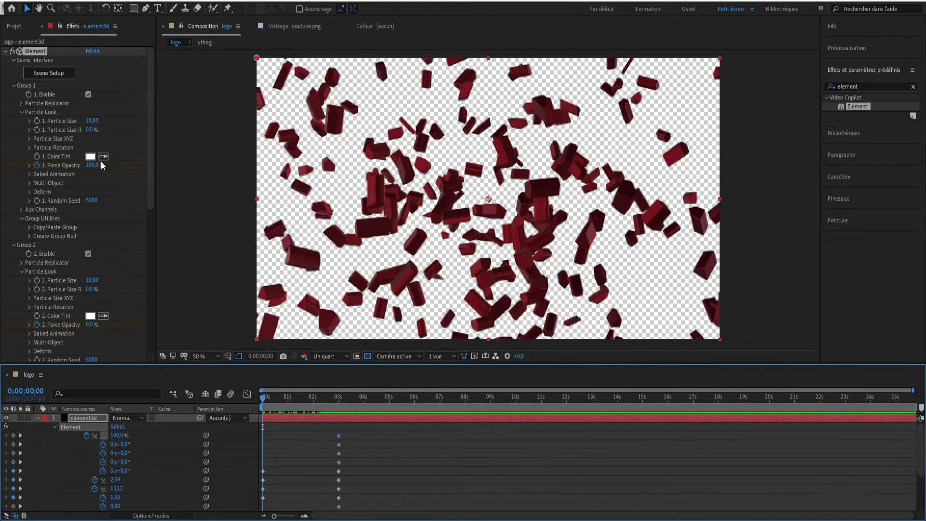
{"action": "left_click", "coordinate": [5, 51]}
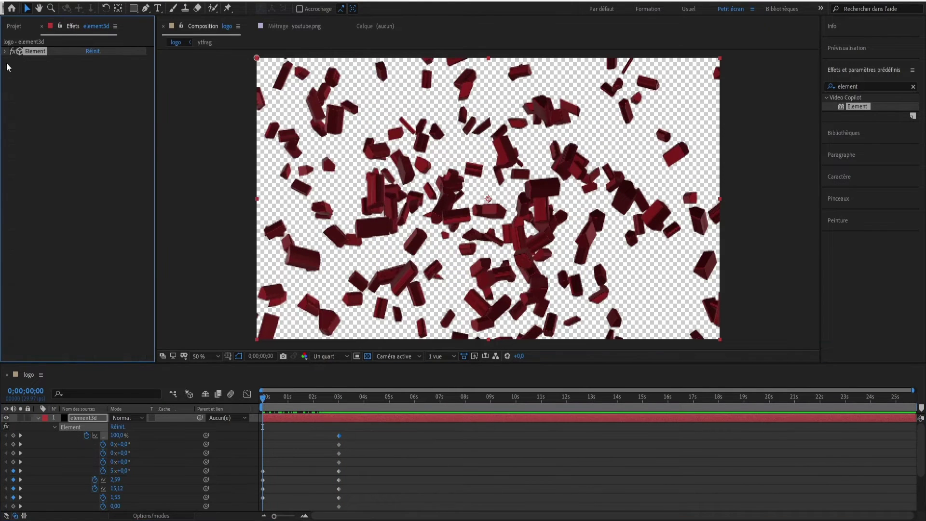
{"action": "left_click", "coordinate": [38, 418]}
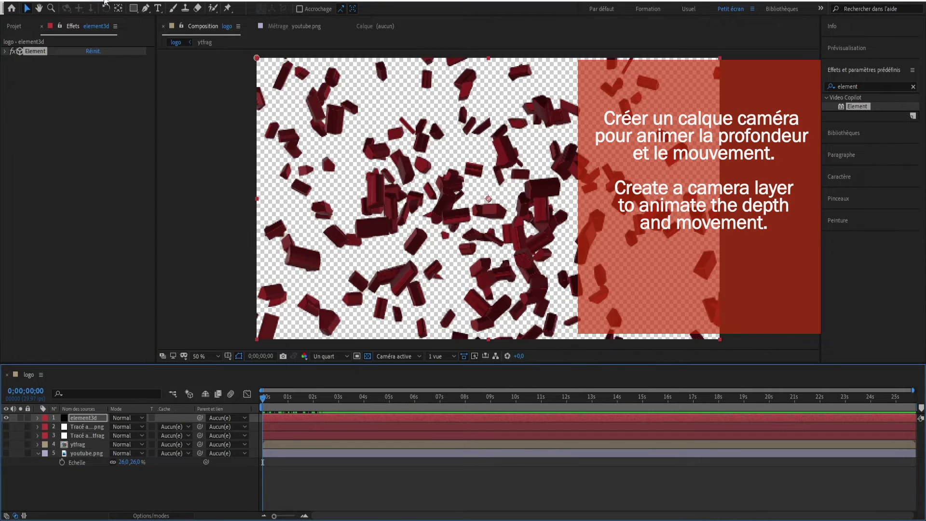
- Add Caméra 1 via Calque > Nouveau > Caméra and expand its Transformer properties
{"action": "left_click", "coordinate": [105, 1]}
{"action": "mouse_move", "coordinate": [193, 9]}
{"action": "left_click", "coordinate": [317, 44]}
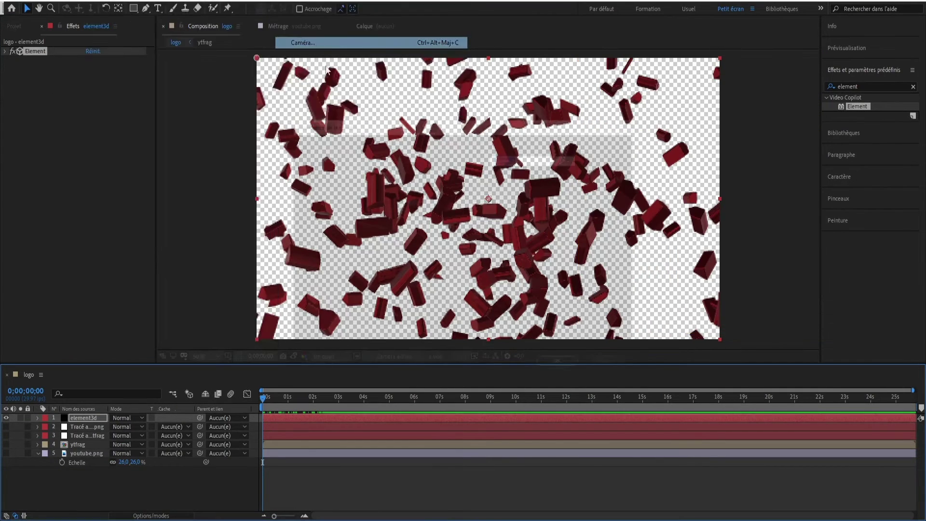
{"action": "left_click", "coordinate": [562, 366]}
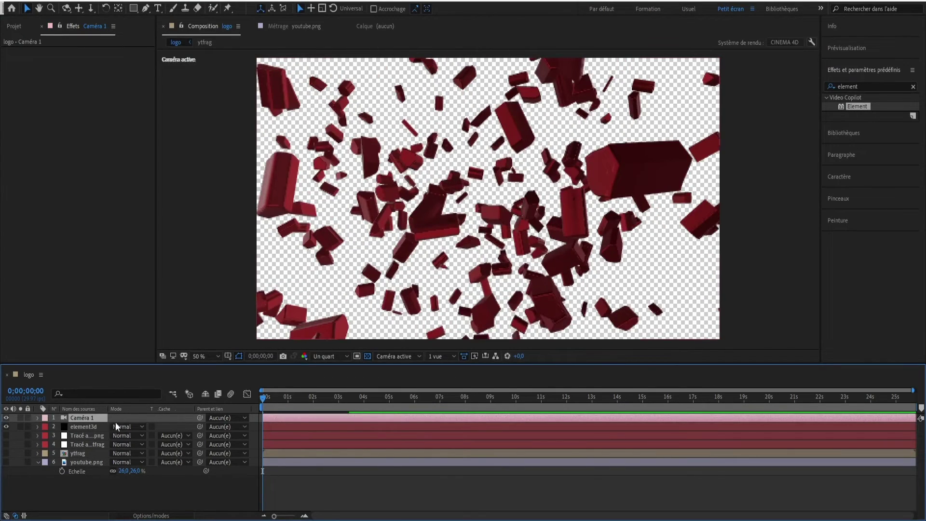
{"action": "mouse_move", "coordinate": [267, 401]}
{"action": "left_mouse_down"}
{"action": "mouse_move", "coordinate": [358, 424]}
{"action": "mouse_move", "coordinate": [262, 412]}
{"action": "left_mouse_up"}
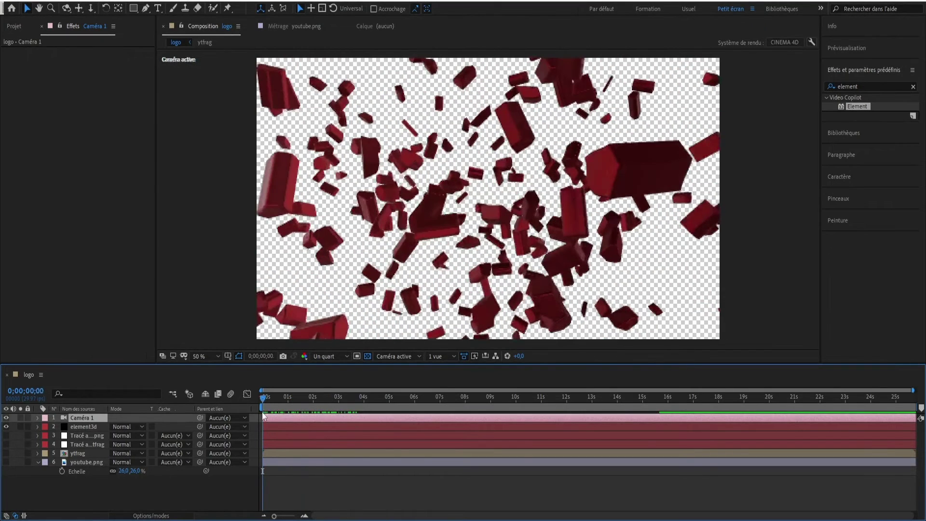
{"action": "left_click", "coordinate": [37, 418]}
{"action": "left_click", "coordinate": [45, 427]}
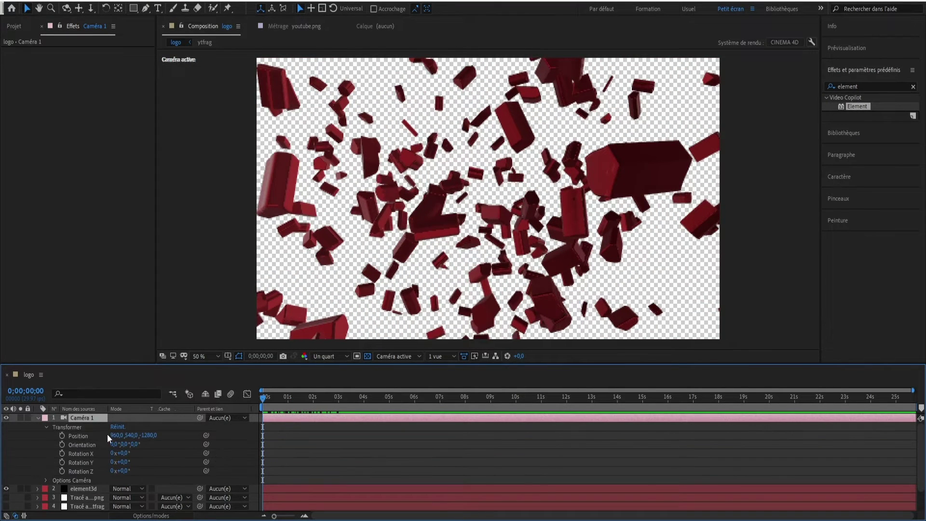
- Keyframe Caméra 1's Position at 0 s with Z set to -829
{"action": "mouse_move", "coordinate": [147, 434]}
{"action": "left_mouse_down"}
{"action": "mouse_move", "coordinate": [389, 470]}
{"action": "mouse_move", "coordinate": [181, 461]}
{"action": "left_mouse_up"}
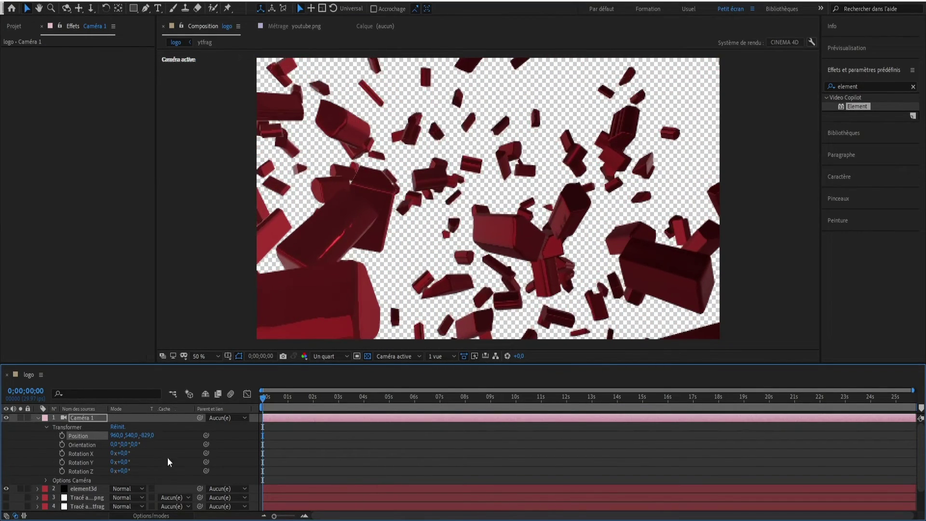
{"action": "left_click_drag", "start_coordinate": [264, 400], "coordinate": [306, 424]}
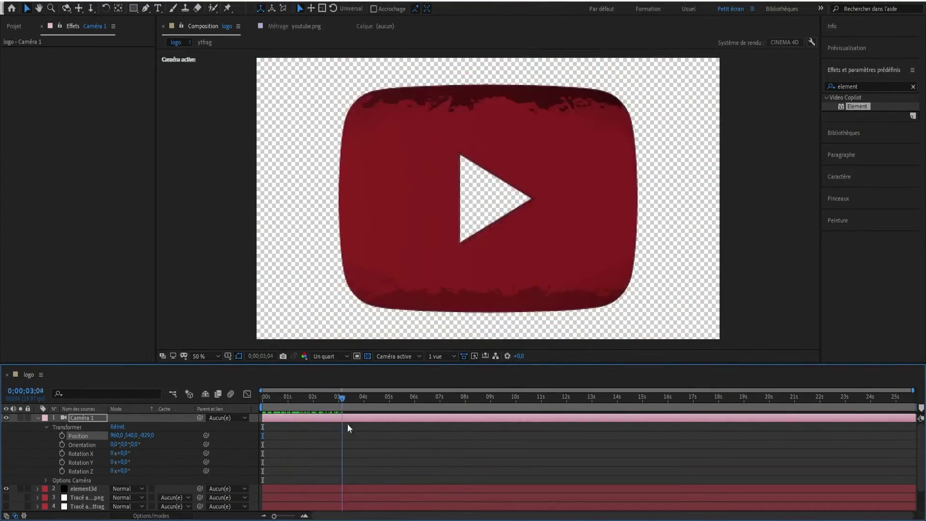
{"action": "left_click_drag", "start_coordinate": [306, 424], "coordinate": [250, 421]}
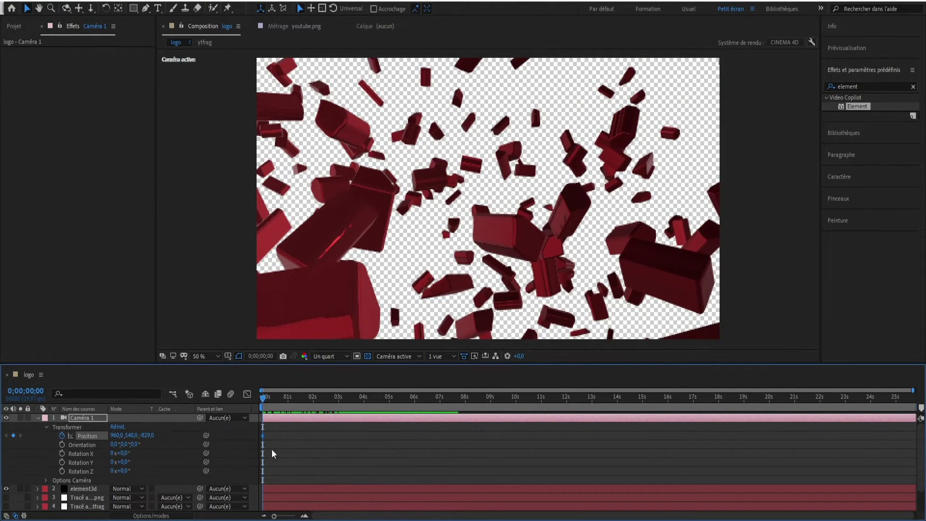
{"action": "left_click", "coordinate": [305, 515]}
{"action": "left_click", "coordinate": [264, 516]}
- Pull the camera back to Z -1307 at 3 seconds
{"action": "left_click_drag", "start_coordinate": [263, 400], "coordinate": [337, 418]}
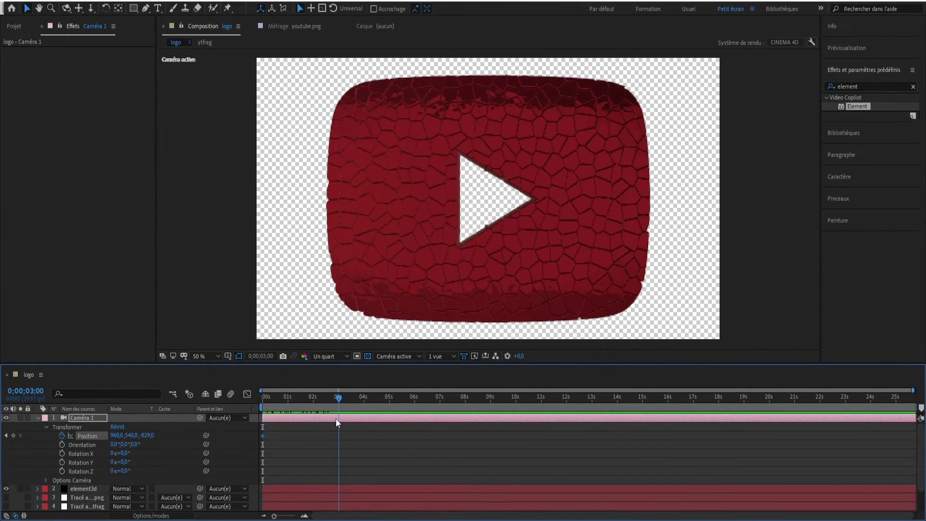
{"action": "left_click_drag", "start_coordinate": [144, 435], "coordinate": [2, 435]}
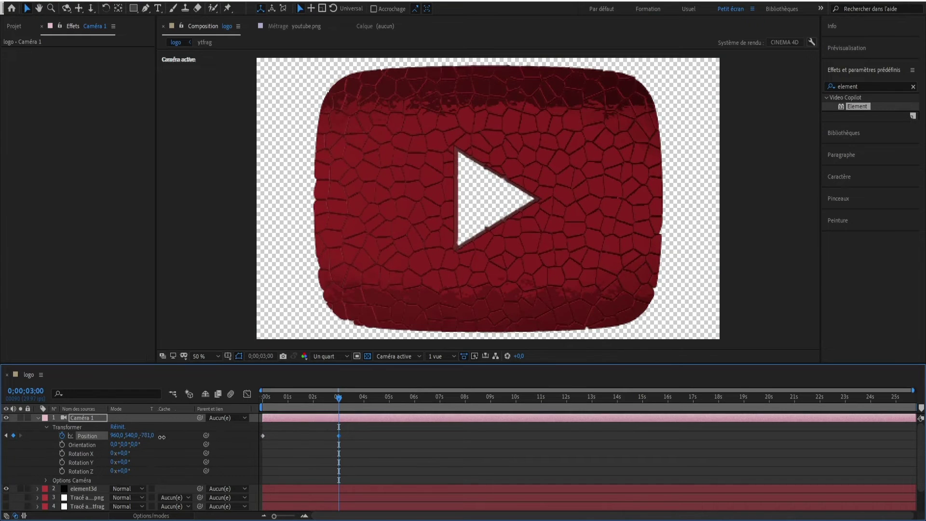
{"action": "left_click_drag", "start_coordinate": [143, 436], "coordinate": [56, 432]}
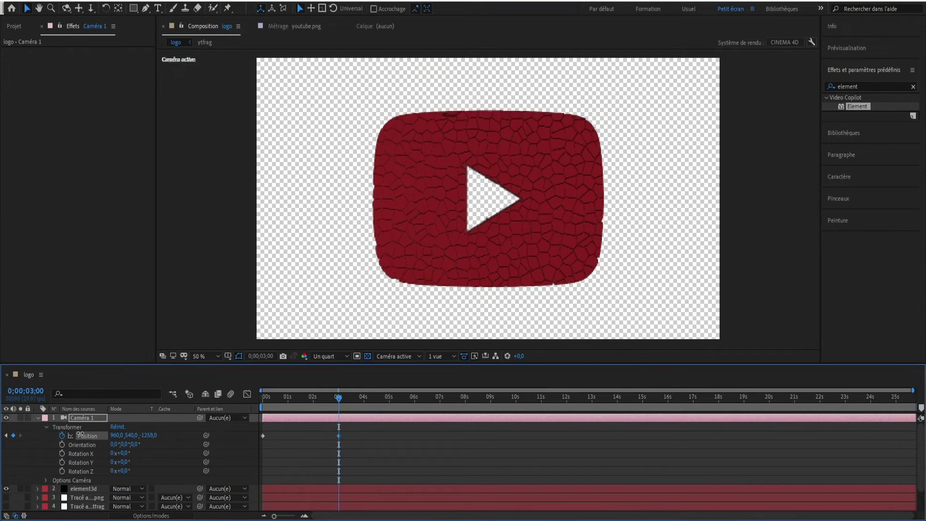
{"action": "left_click_drag", "start_coordinate": [345, 403], "coordinate": [340, 405]}
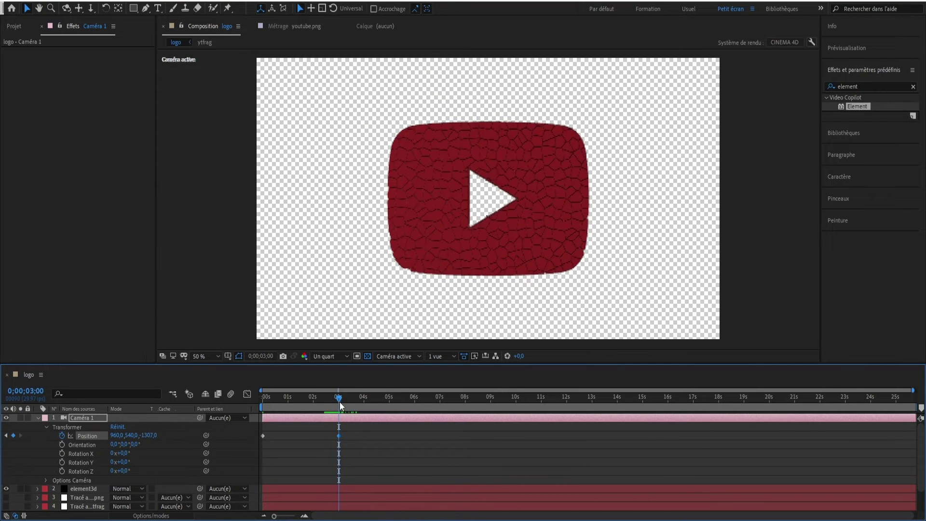
{"action": "mouse_move", "coordinate": [340, 405]}
{"action": "left_mouse_down"}
{"action": "mouse_move", "coordinate": [359, 418]}
{"action": "mouse_move", "coordinate": [414, 413]}
{"action": "left_mouse_up"}
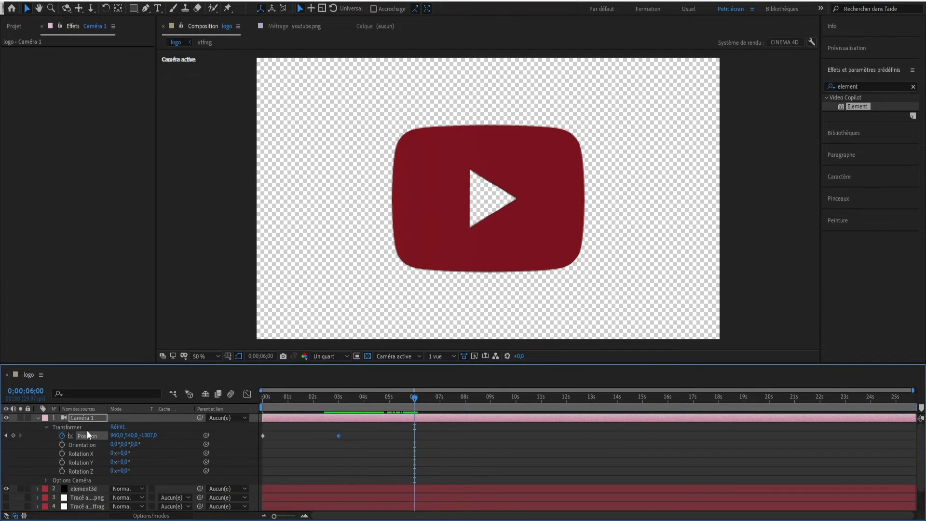
- Push the camera into the play triangle at Z -79 at 6 seconds and preview
{"action": "left_click_drag", "start_coordinate": [144, 435], "coordinate": [524, 469]}
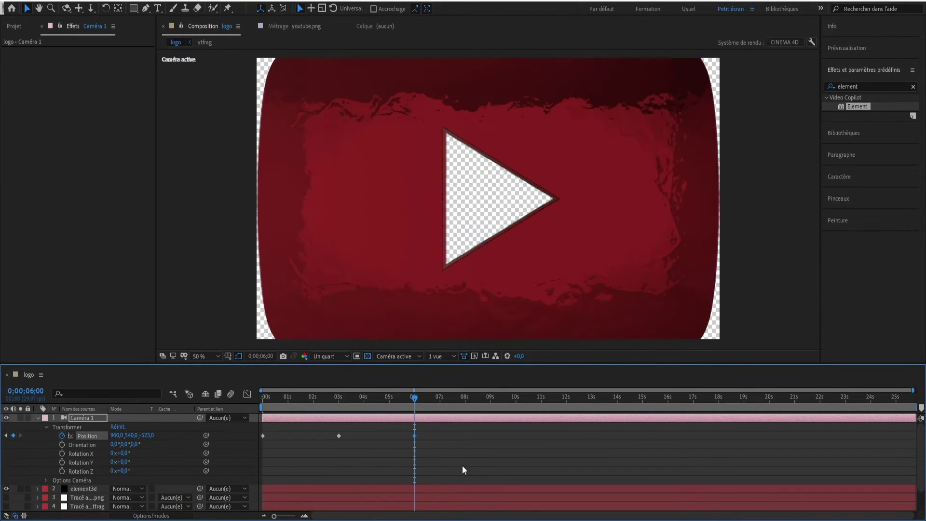
{"action": "left_click_drag", "start_coordinate": [146, 434], "coordinate": [359, 464]}
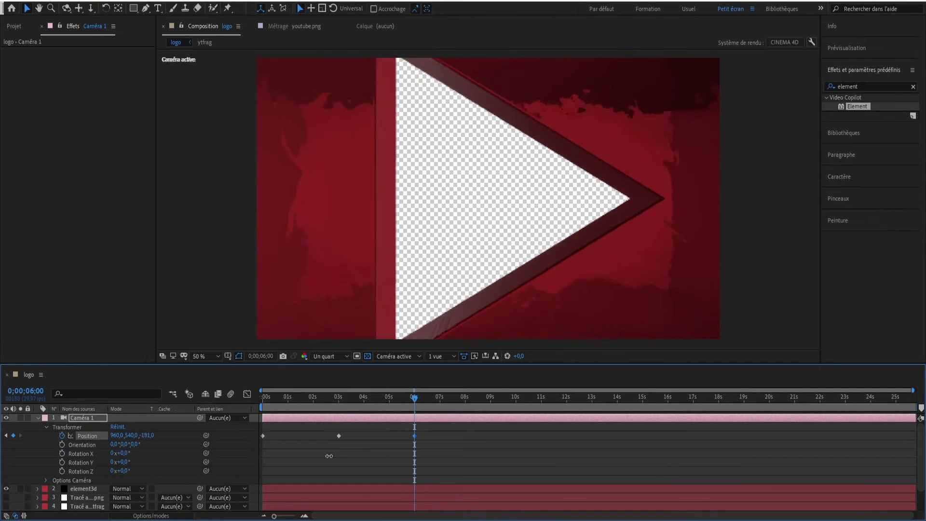
{"action": "left_click_drag", "start_coordinate": [145, 435], "coordinate": [240, 453]}
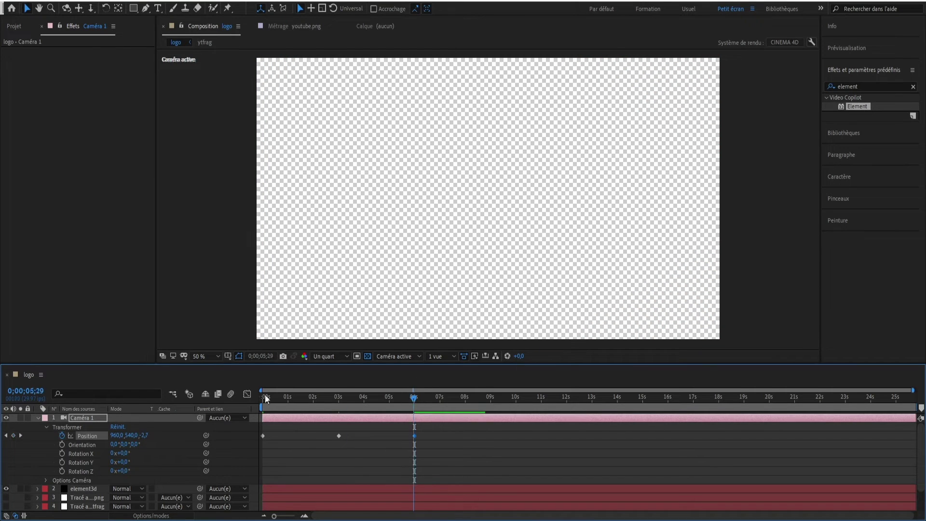
{"action": "key", "text": "Home"}
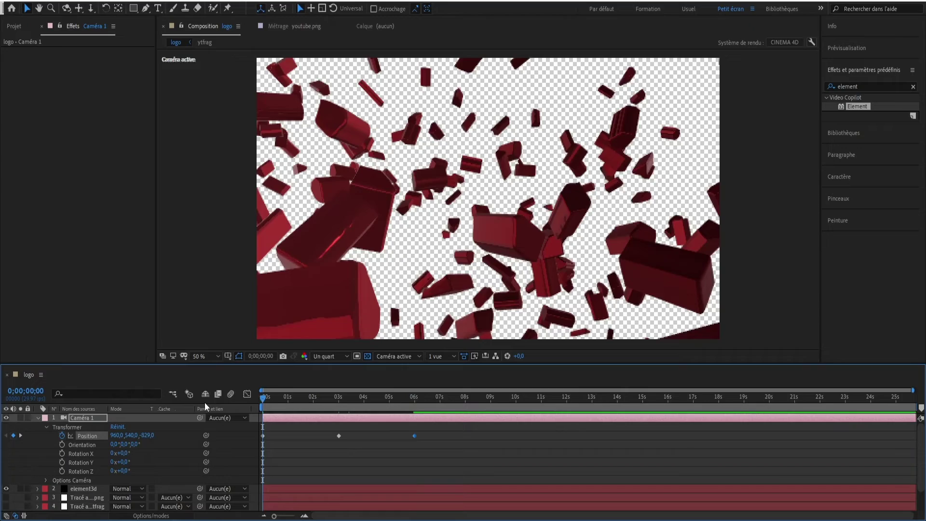
{"action": "key", "text": "space"}
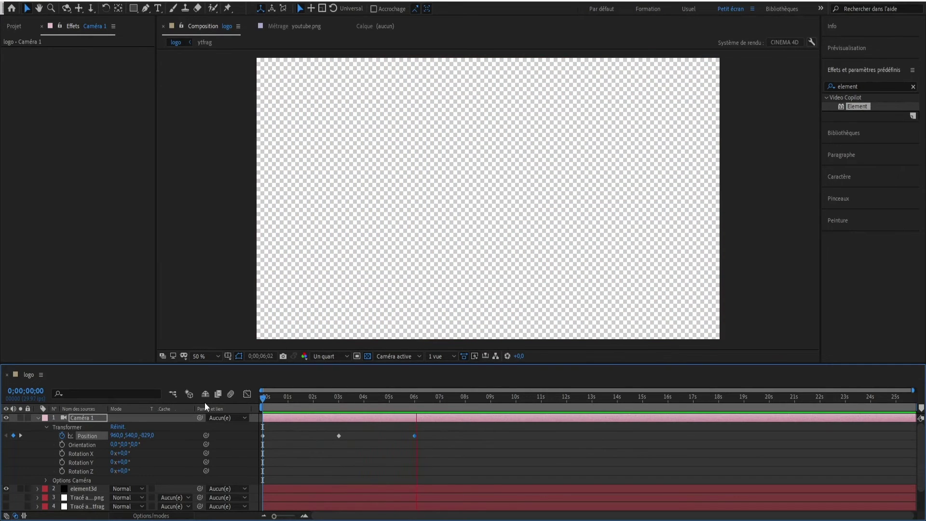
{"action": "key", "text": "space"}
{"action": "mouse_move", "coordinate": [423, 421]}
{"action": "left_mouse_down"}
{"action": "mouse_move", "coordinate": [410, 444]}
{"action": "mouse_move", "coordinate": [236, 461]}
{"action": "left_mouse_up"}
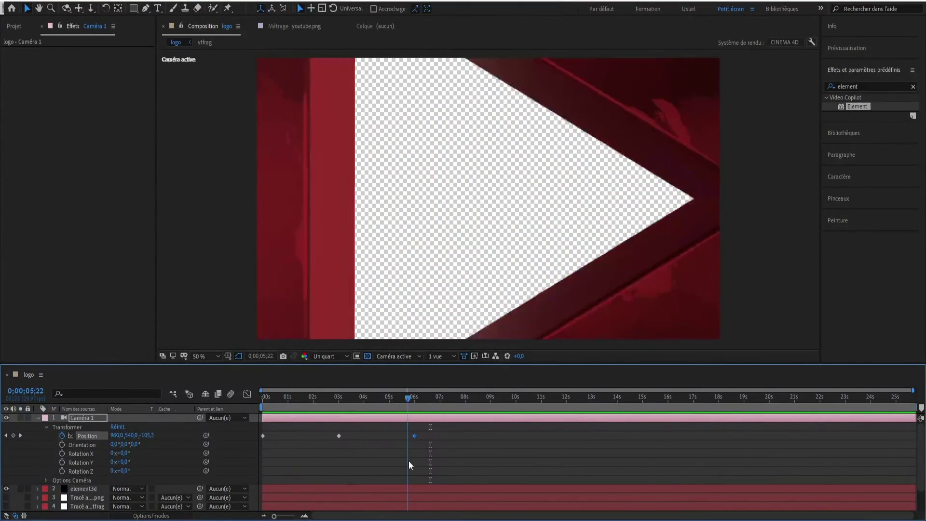
- Add a black 1920 x 1080 solid and move it to the bottom of the layer stack
{"action": "right_click", "coordinate": [88, 417]}
{"action": "mouse_move", "coordinate": [106, 6]}
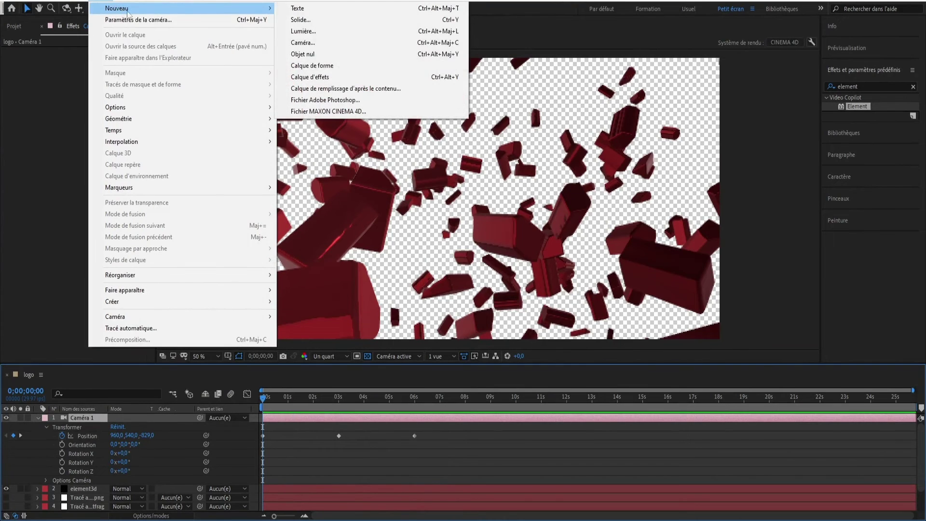
{"action": "left_click", "coordinate": [332, 19]}
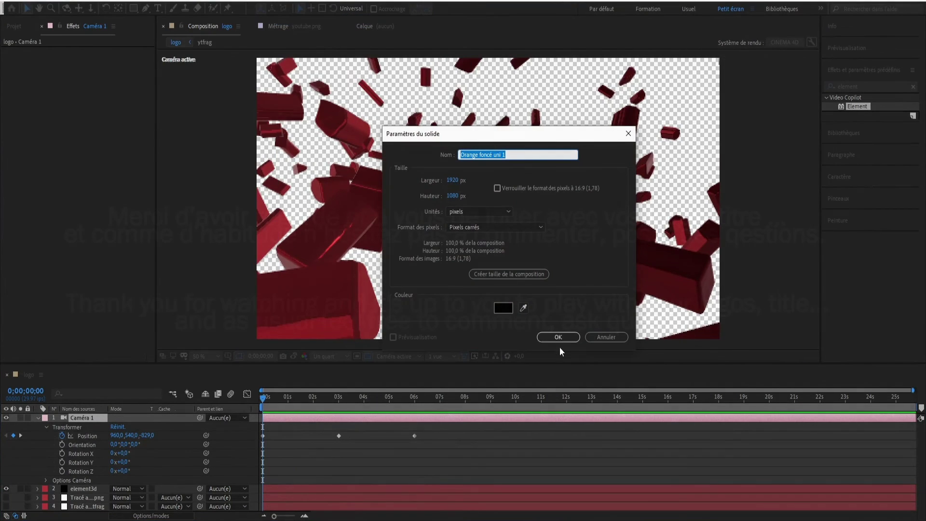
{"action": "left_click", "coordinate": [558, 336]}
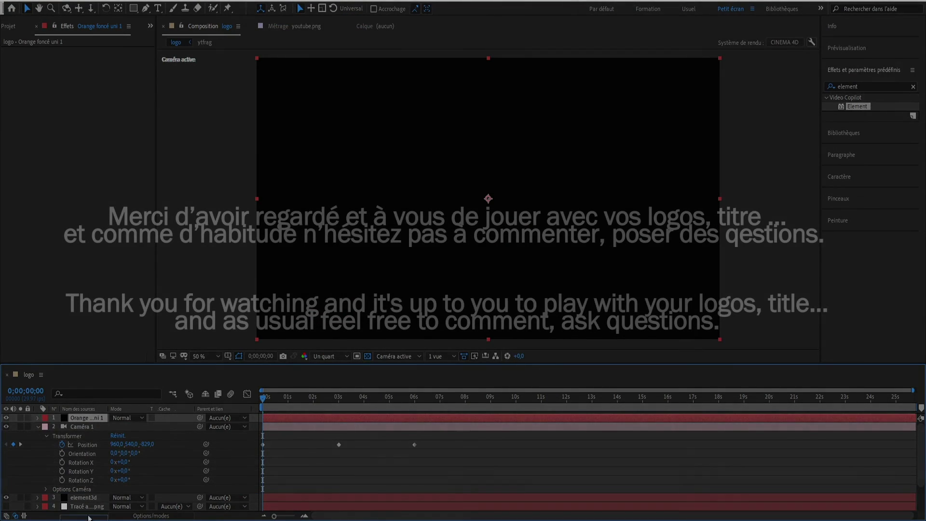
{"action": "scroll", "coordinate": [91, 466], "scroll_direction": "down", "scroll_amount": 3}
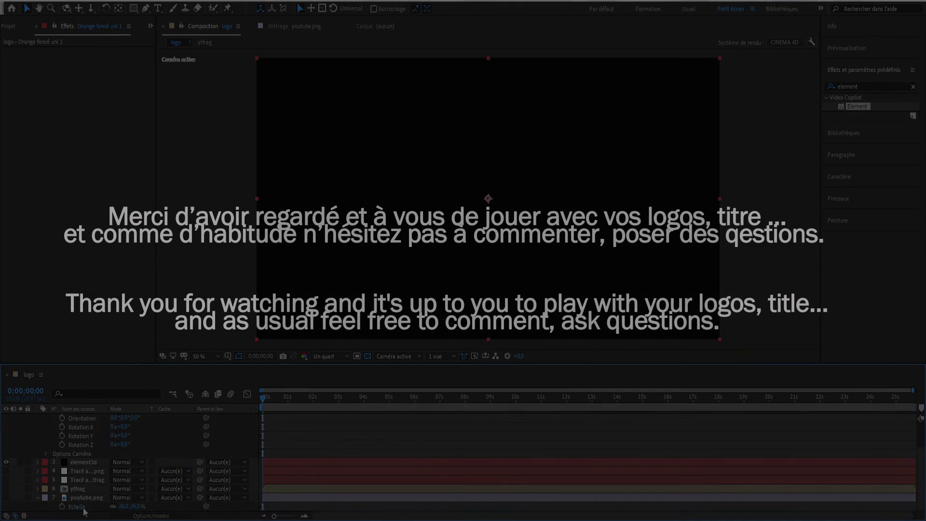
{"action": "left_click_drag", "start_coordinate": [84, 504], "coordinate": [85, 506]}
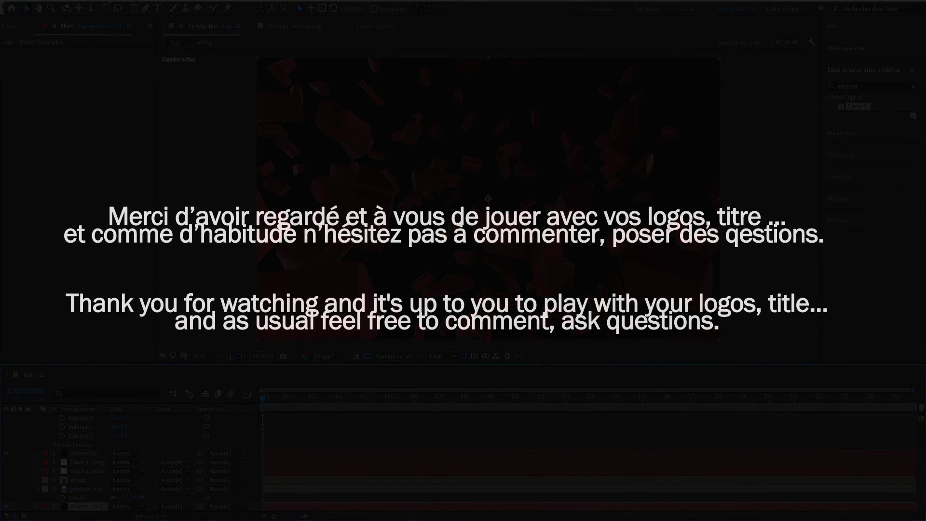